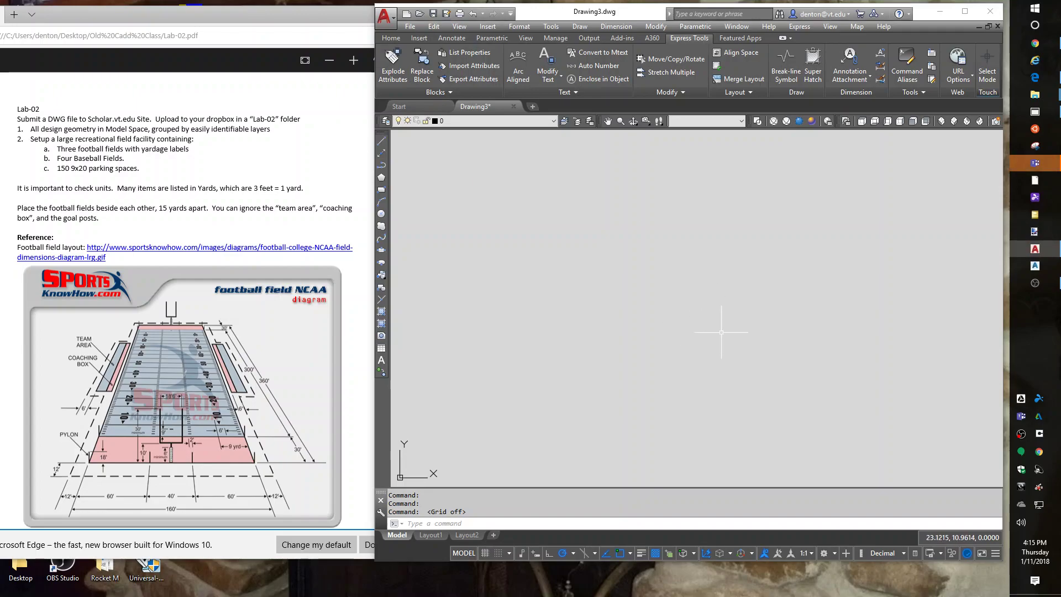
Step: Create two new layers named "Football field lines" and "text"
{"action": "type", "text": "la"}
{"action": "key", "text": "Return"}
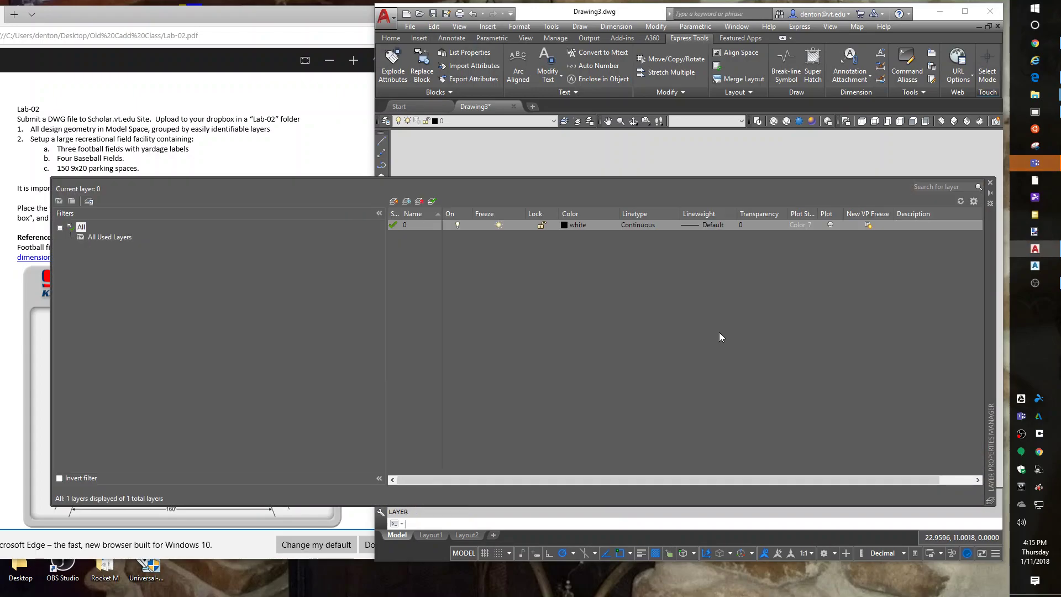
{"action": "left_click", "coordinate": [394, 201]}
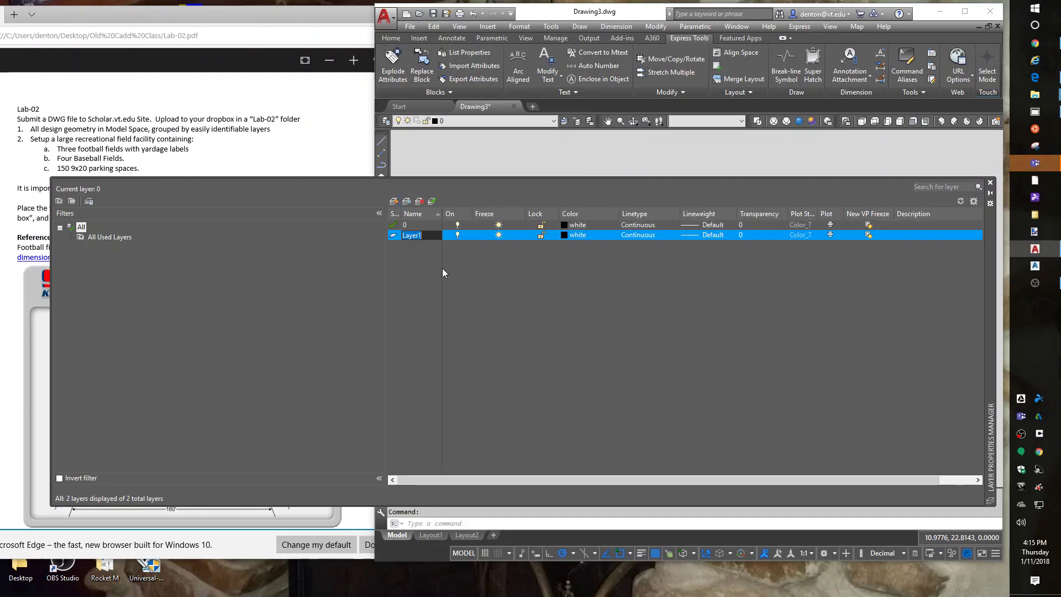
{"action": "type", "text": "Football"}
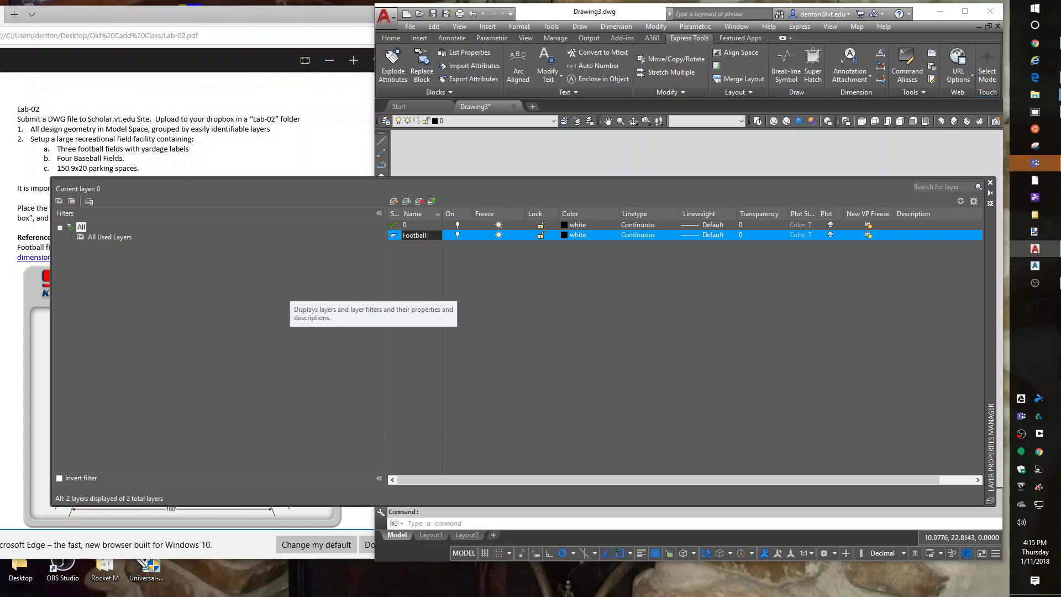
{"action": "type", "text": " field lines"}
{"action": "key", "text": "comma"}
{"action": "type", "text": "text"}
{"action": "key", "text": "Return"}
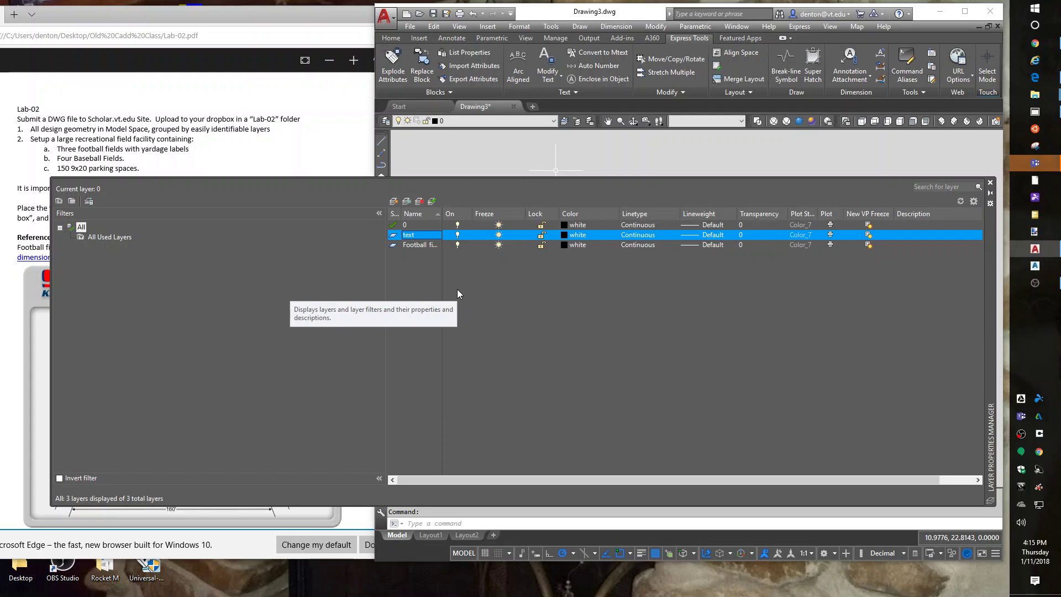
Step: Set the Football field lines layer's color to cyan and the text layer's color to yellow
{"action": "left_click", "coordinate": [564, 244]}
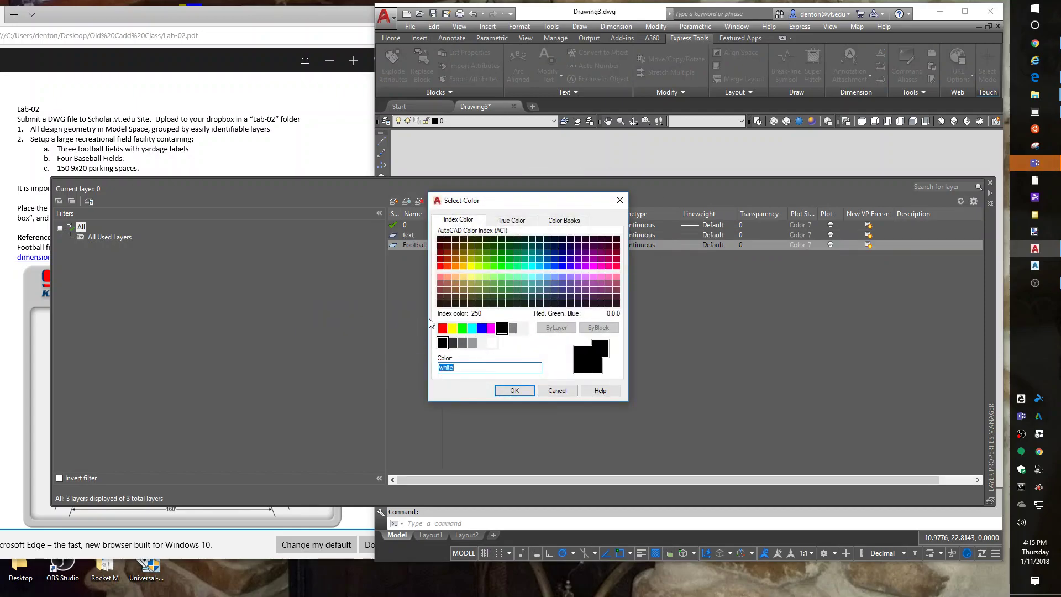
{"action": "left_click", "coordinate": [473, 328]}
{"action": "left_click", "coordinate": [505, 391]}
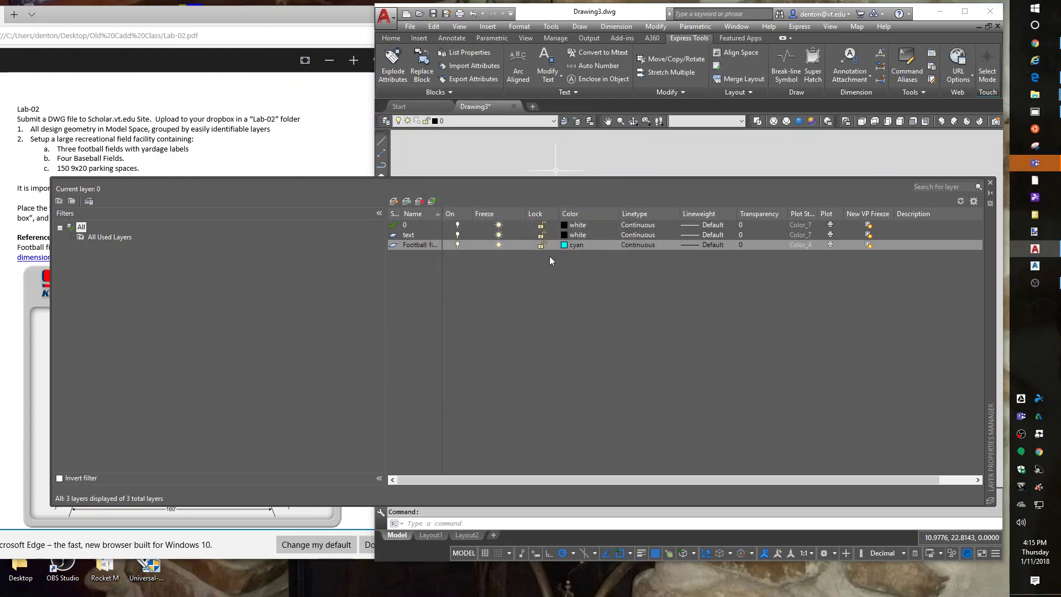
{"action": "left_click", "coordinate": [565, 234]}
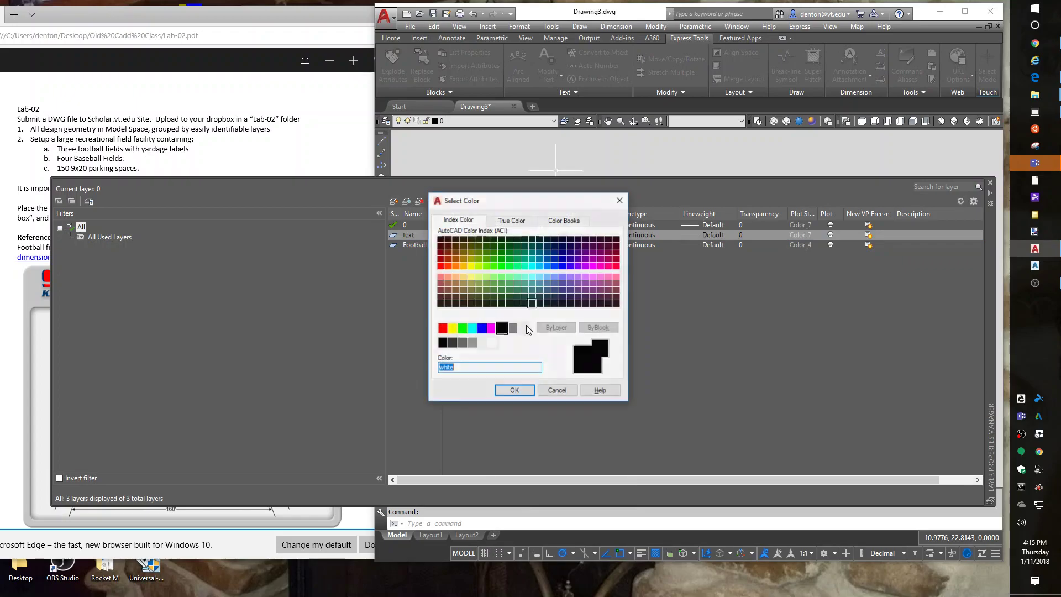
{"action": "left_click", "coordinate": [452, 328]}
{"action": "left_click", "coordinate": [514, 390]}
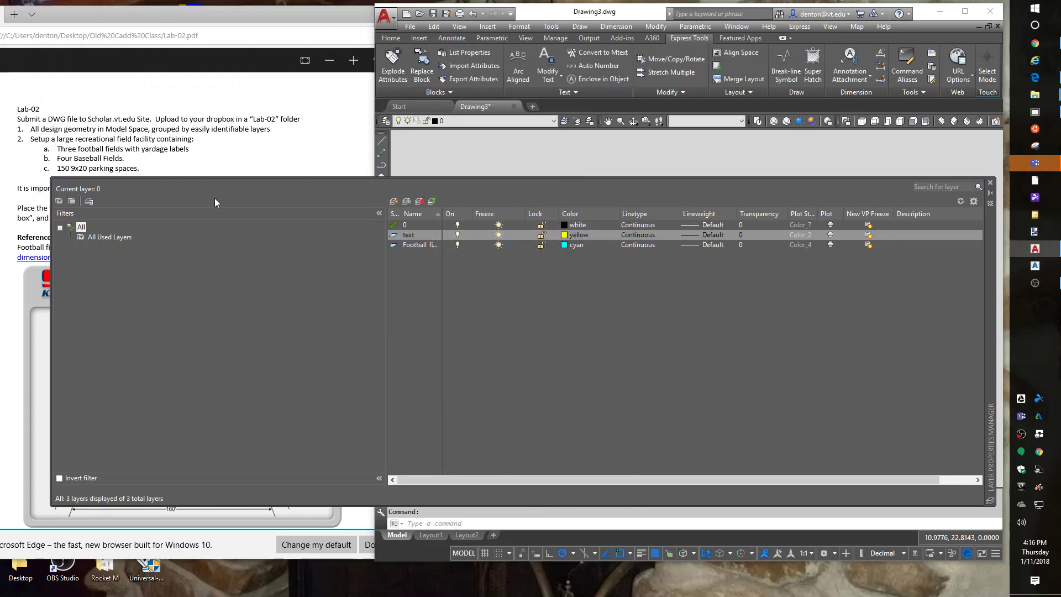
{"action": "left_click", "coordinate": [990, 182]}
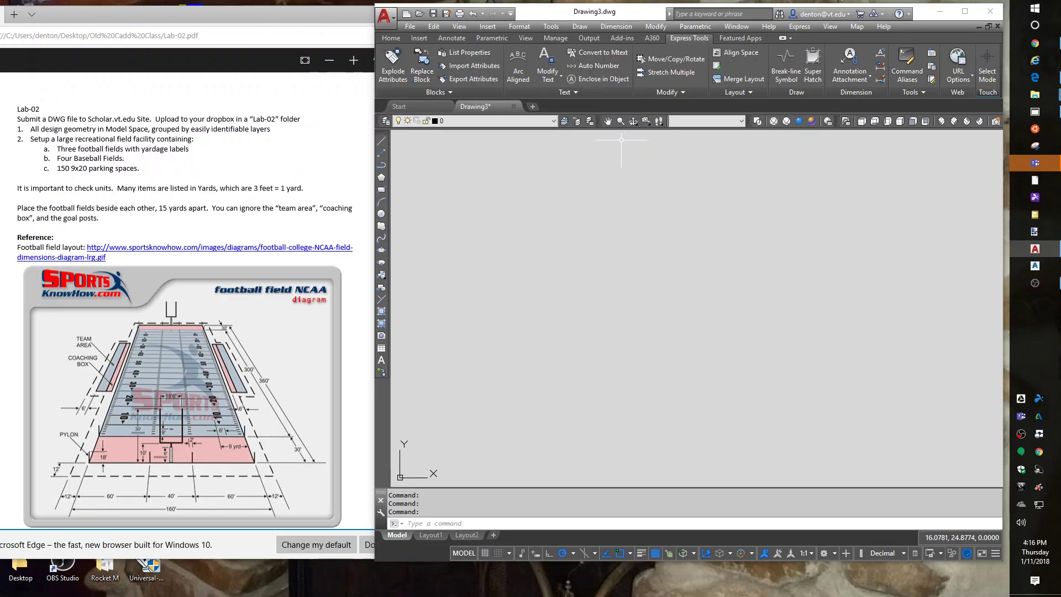
Step: Draw a 160 by 360 rectangle for the field outline on the Football field lines layer
{"action": "left_click", "coordinate": [485, 121]}
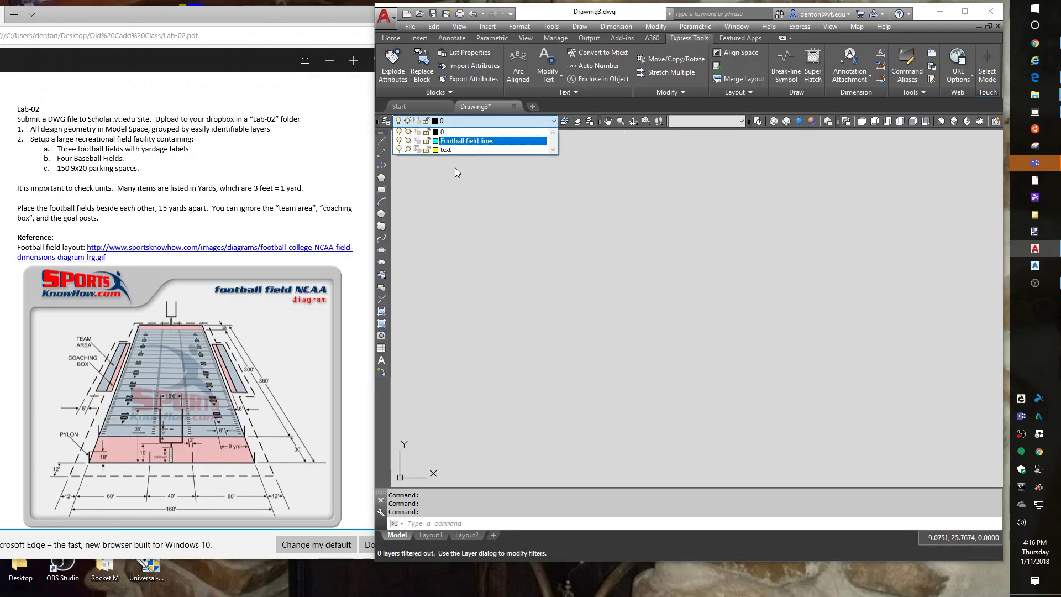
{"action": "left_click", "coordinate": [456, 142]}
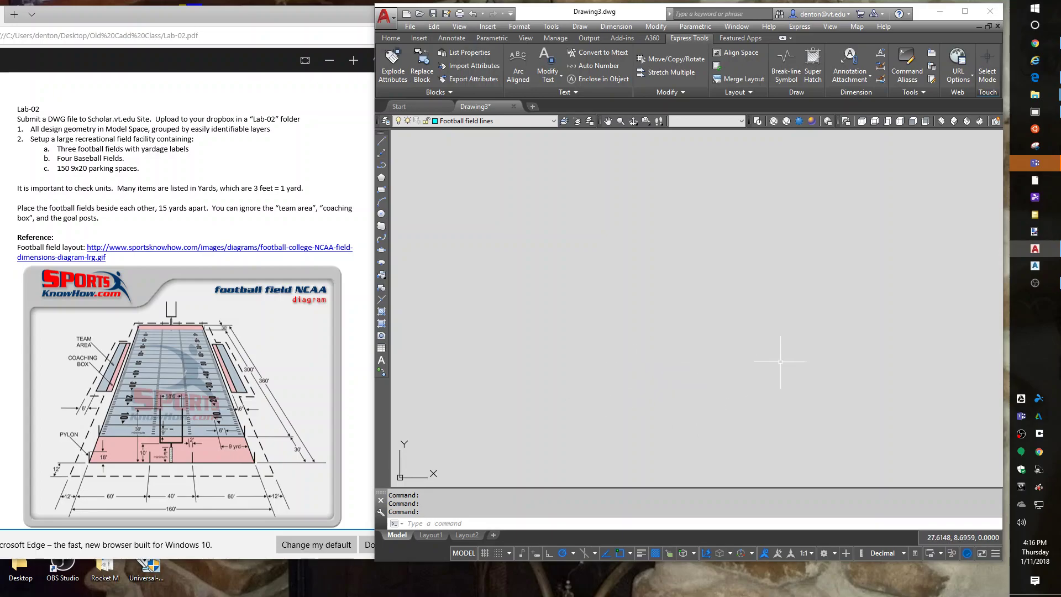
{"action": "type", "text": "REC"}
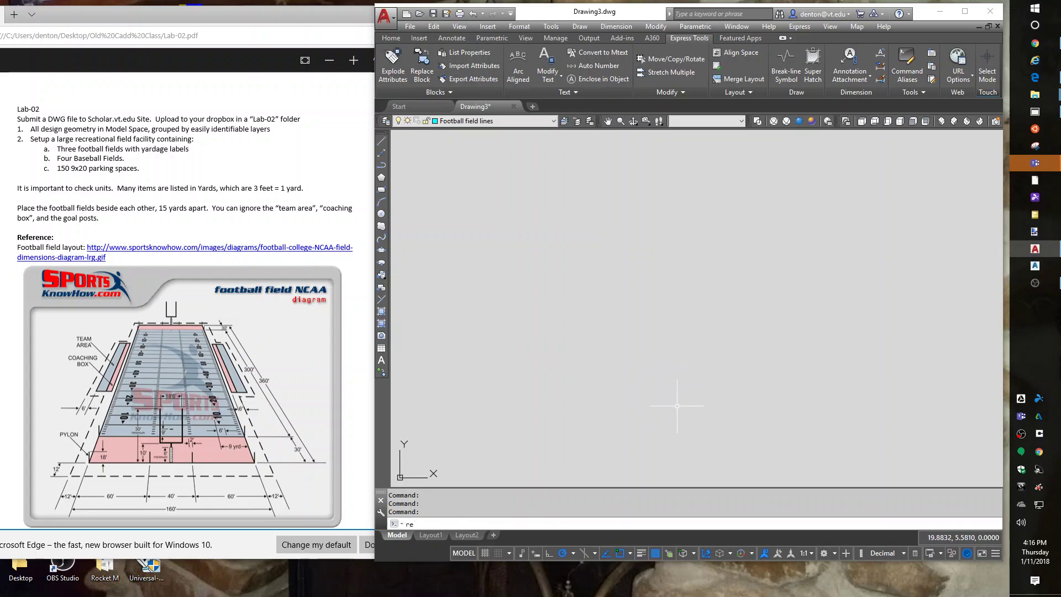
{"action": "key", "text": "Return"}
{"action": "left_click", "coordinate": [657, 438]}
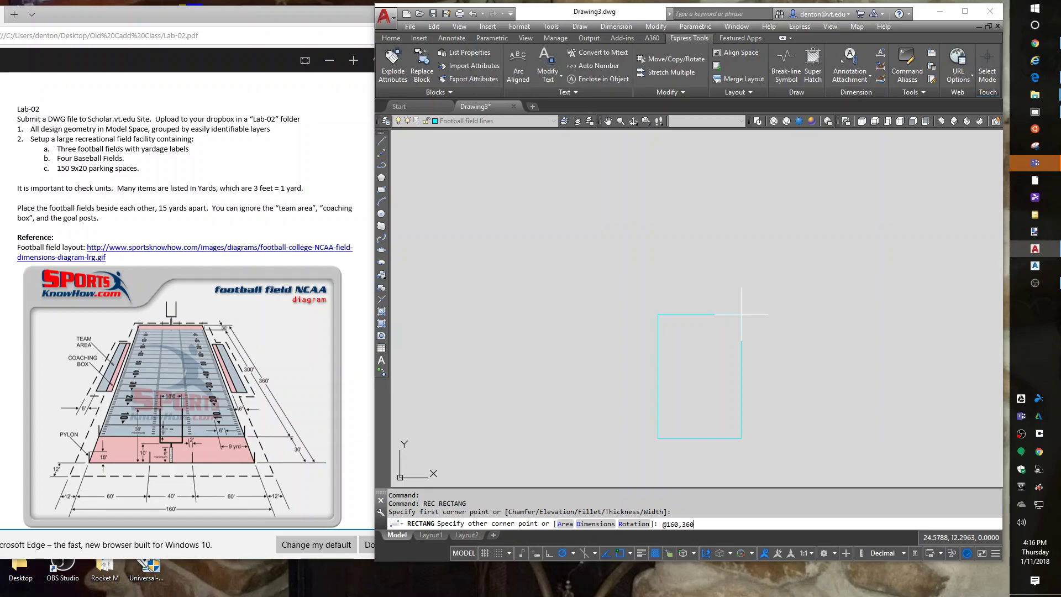
{"action": "key", "text": "Return"}
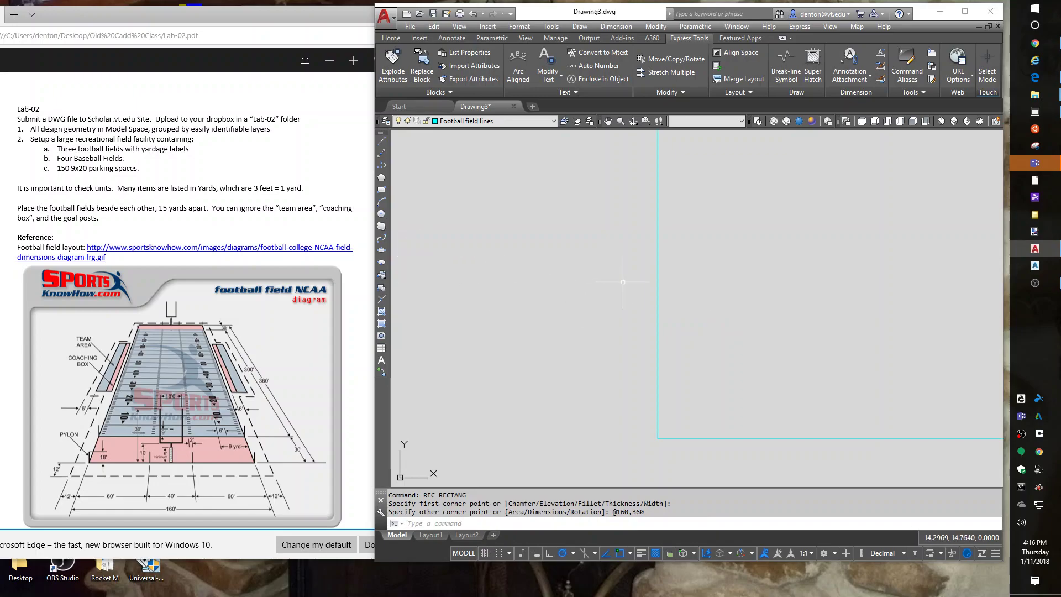
Step: Explode the field outline rectangle into separate lines
{"action": "middle_click_drag", "start_coordinate": [705, 280], "coordinate": [705, 280]}
{"action": "middle_click", "coordinate": [705, 279]}
{"action": "middle_click", "coordinate": [704, 279]}
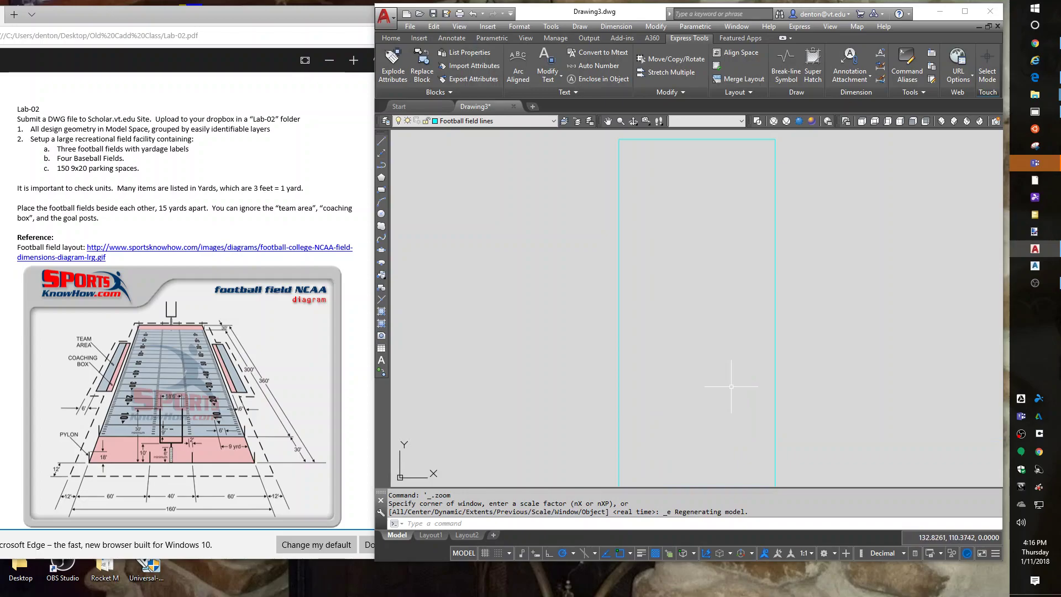
{"action": "mouse_move", "coordinate": [732, 385]}
{"action": "middle_mouse_down"}
{"action": "mouse_move", "coordinate": [783, 351]}
{"action": "mouse_move", "coordinate": [806, 357]}
{"action": "middle_mouse_up"}
{"action": "scroll", "coordinate": [806, 357], "scroll_direction": "down", "scroll_amount": 2}
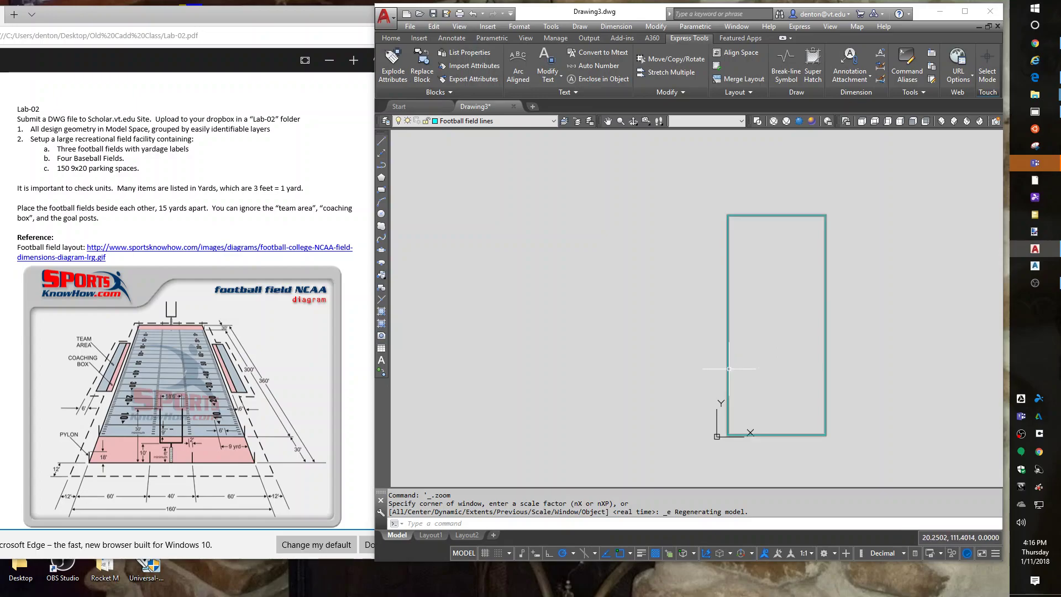
{"action": "type", "text": "x"}
{"action": "key", "text": "Return"}
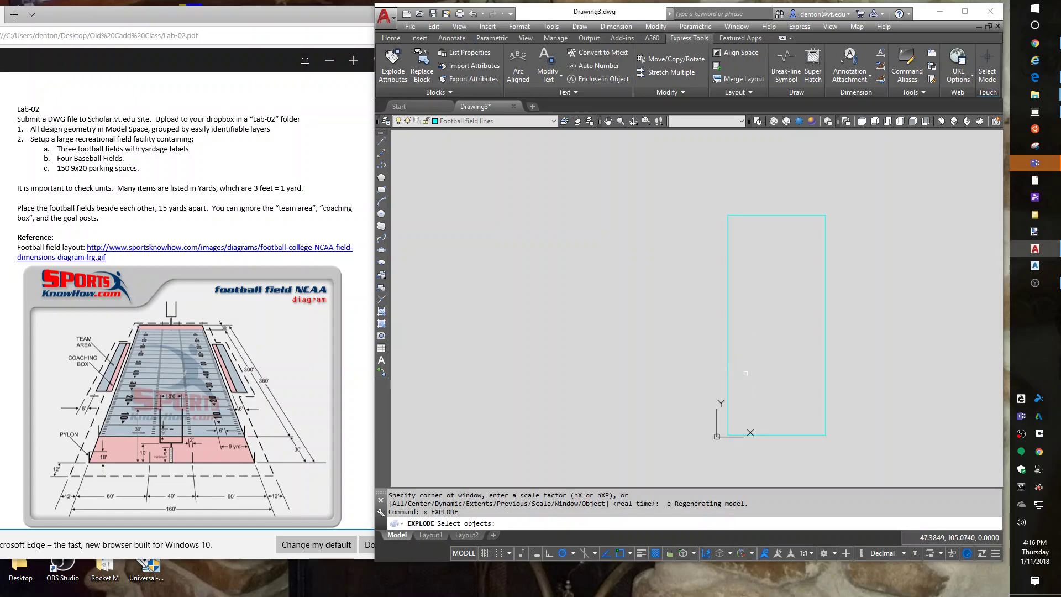
{"action": "left_click", "coordinate": [731, 379]}
{"action": "key", "text": "Return"}
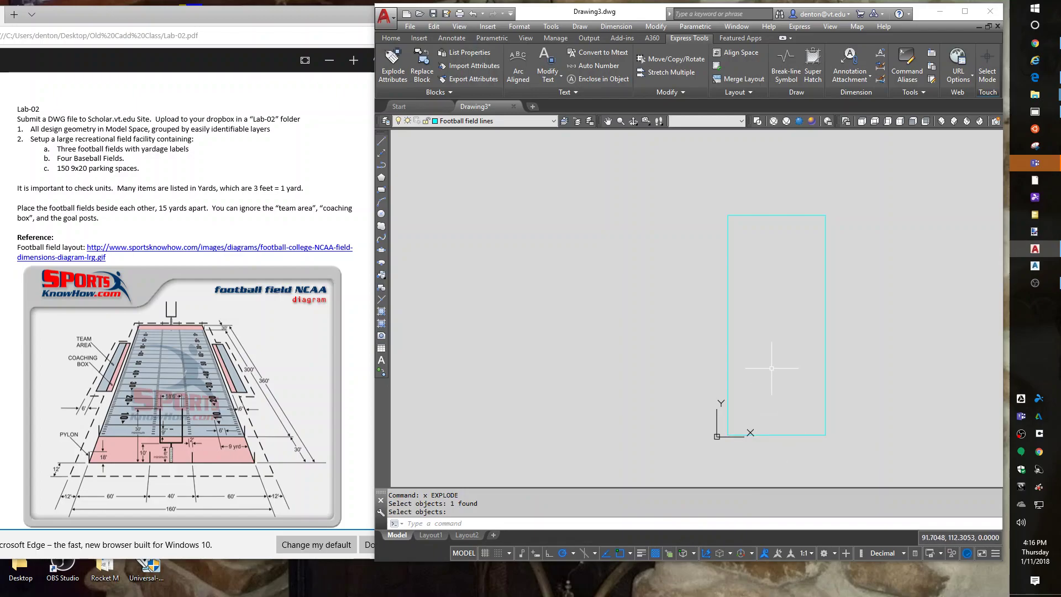
Step: Offset the bottom edge of the field outline 30 units upward to form the goal line
{"action": "type", "text": "o"}
{"action": "key", "text": "Return"}
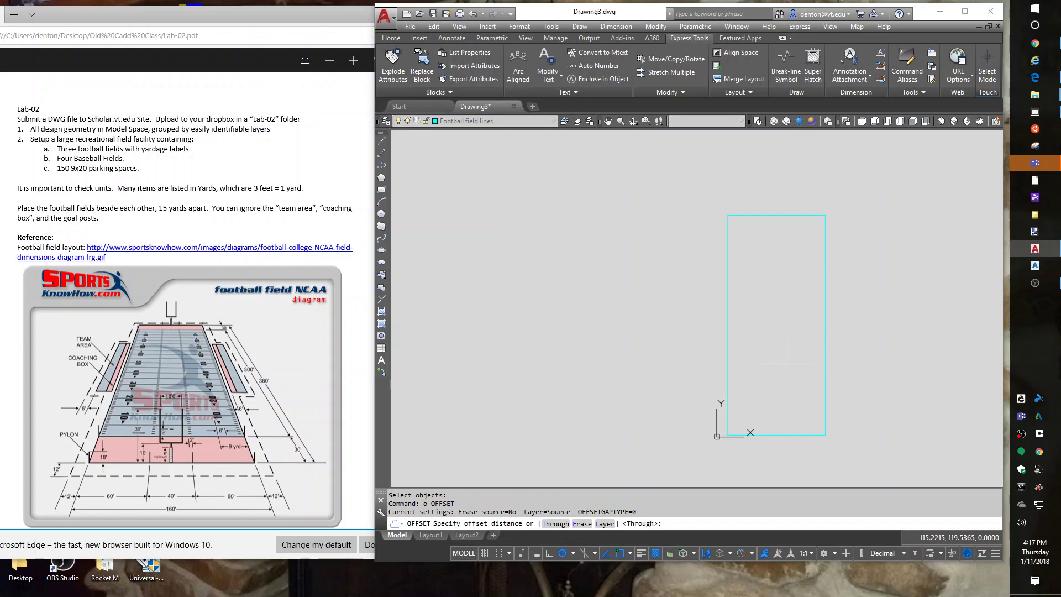
{"action": "key", "text": "Return"}
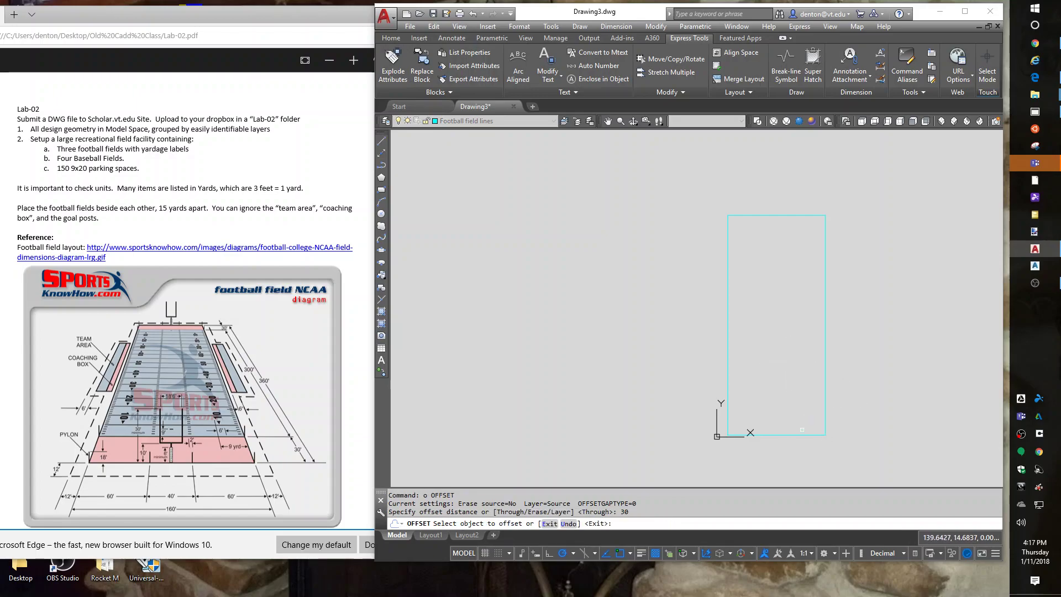
{"action": "left_click", "coordinate": [784, 435]}
{"action": "left_click", "coordinate": [795, 403]}
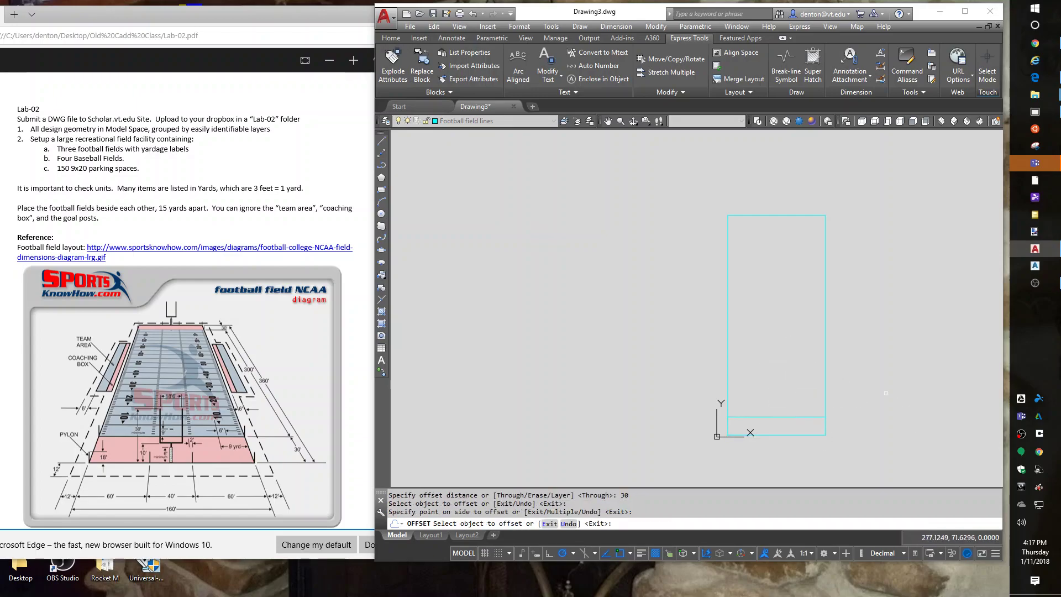
{"action": "key", "text": "Return"}
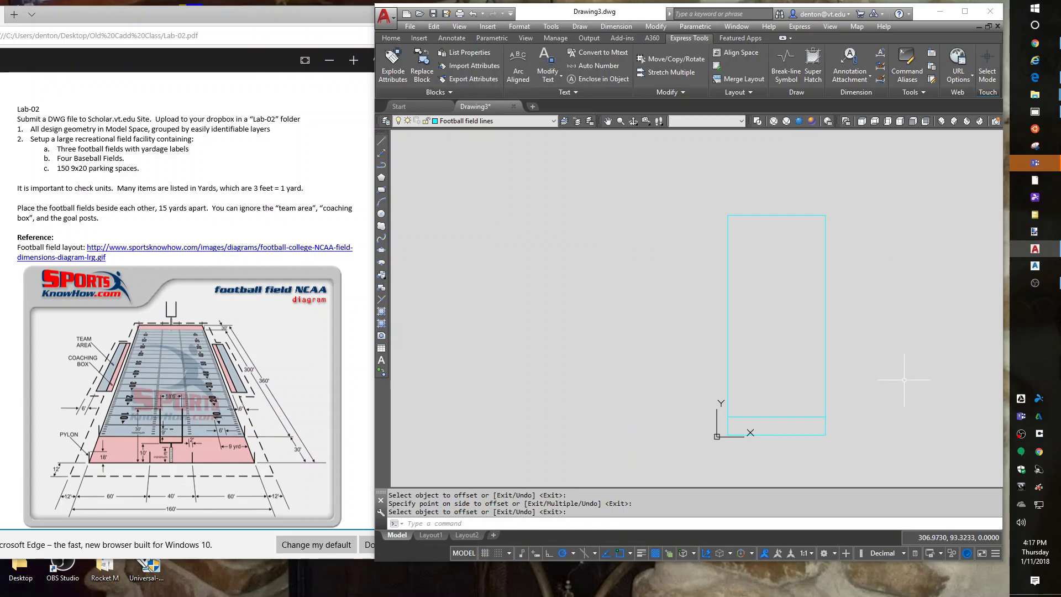
Step: Offset the goal line upward at 15-unit spacing to make three successive yard lines
{"action": "type", "text": "o"}
{"action": "key", "text": "Return"}
{"action": "type", "text": "15"}
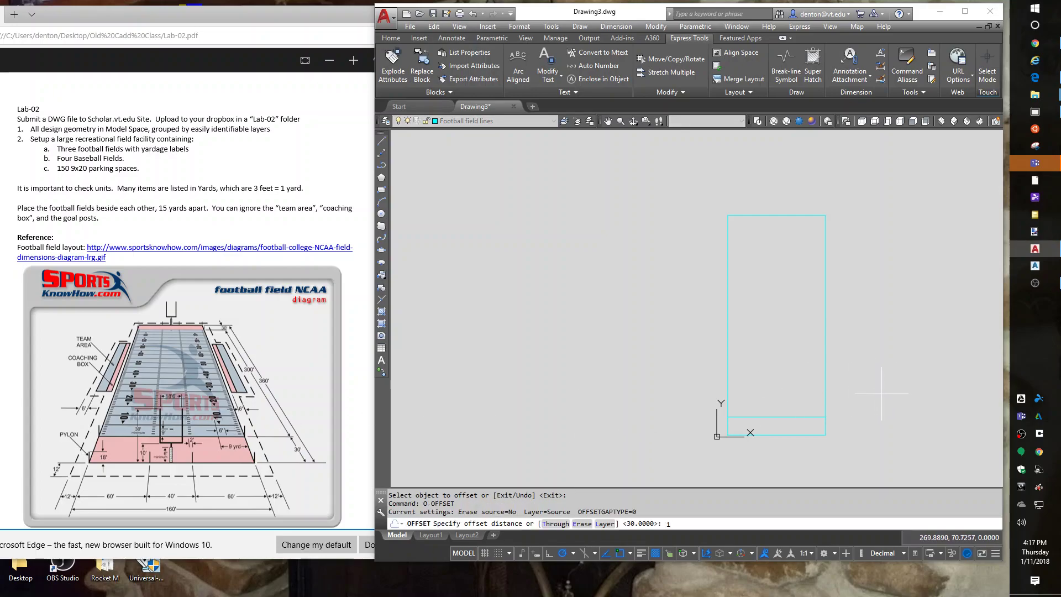
{"action": "key", "text": "Return"}
{"action": "left_click", "coordinate": [804, 416]}
{"action": "left_click", "coordinate": [801, 403]}
{"action": "left_click", "coordinate": [799, 408]}
{"action": "left_click", "coordinate": [798, 395]}
{"action": "left_click", "coordinate": [798, 398]}
{"action": "left_click", "coordinate": [798, 386]}
{"action": "key", "text": "Return"}
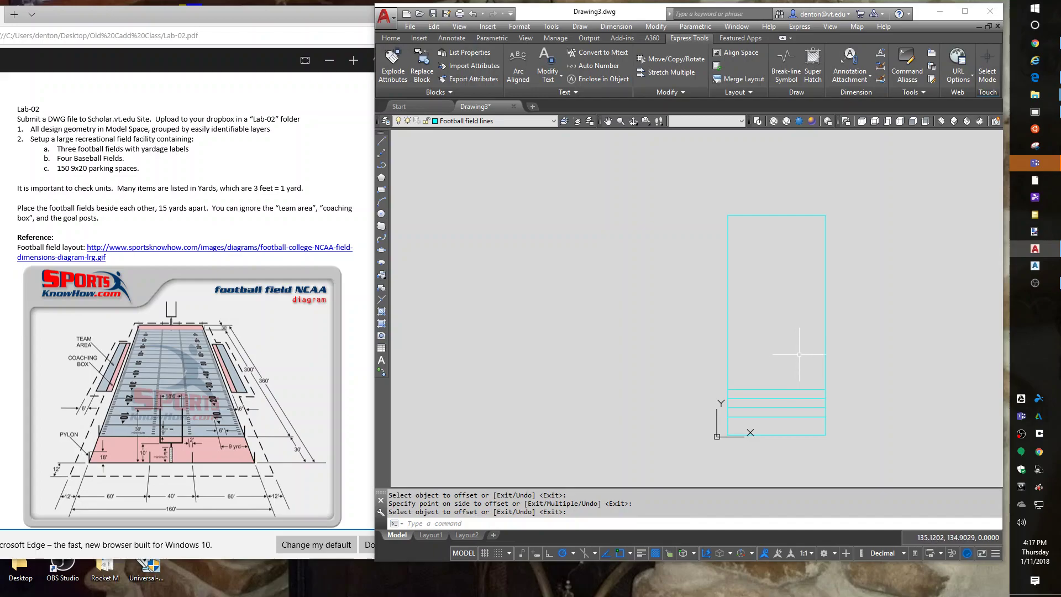
Step: Erase the three offset yard lines above the goal line
{"action": "type", "text": "e"}
{"action": "key", "text": "Return"}
{"action": "left_click", "coordinate": [804, 355]}
{"action": "left_click", "coordinate": [739, 411]}
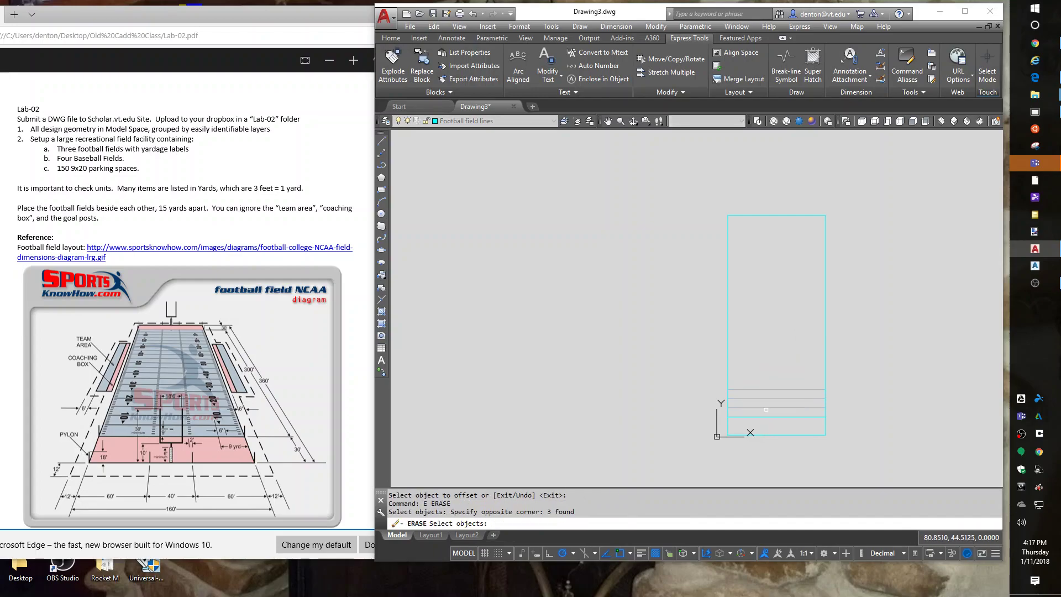
{"action": "key", "text": "Return"}
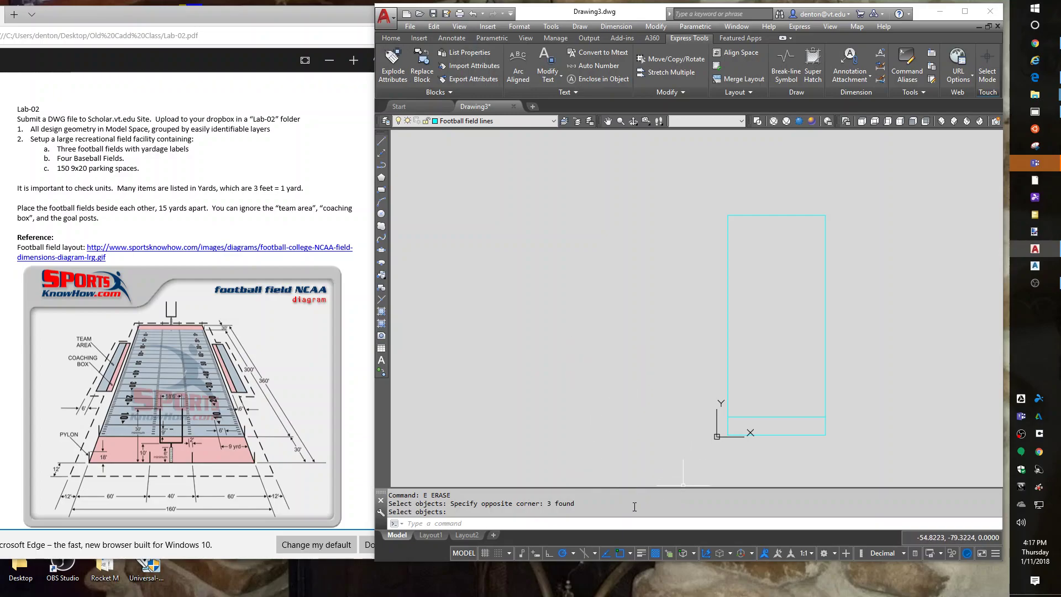
Step: Make a rectangular array of the lower goal line with 1 column and 20 rows
{"action": "type", "text": "ar"}
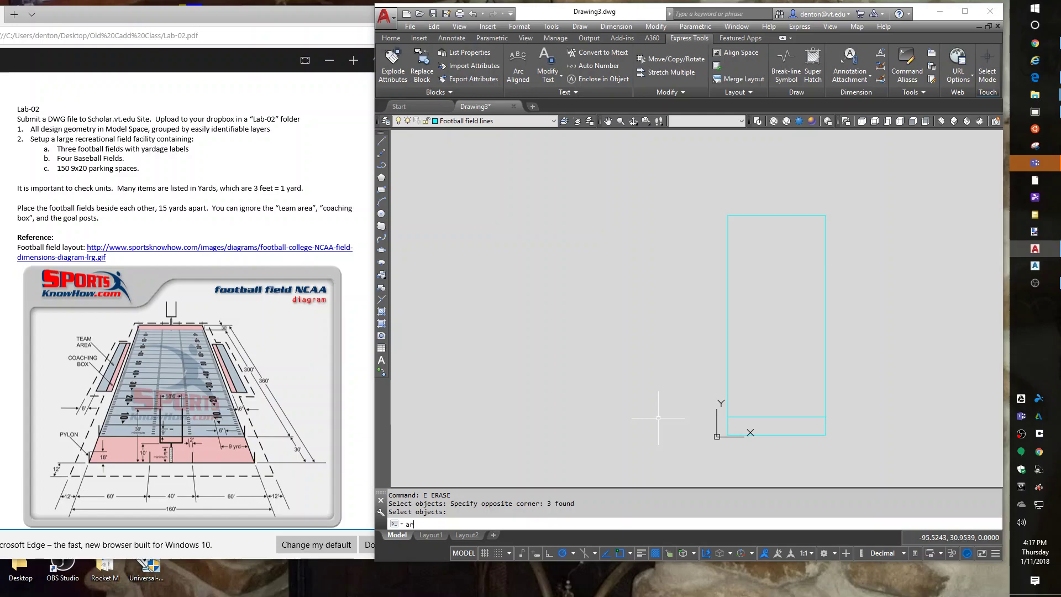
{"action": "key", "text": "Return"}
{"action": "left_click", "coordinate": [761, 416]}
{"action": "key", "text": "Return"}
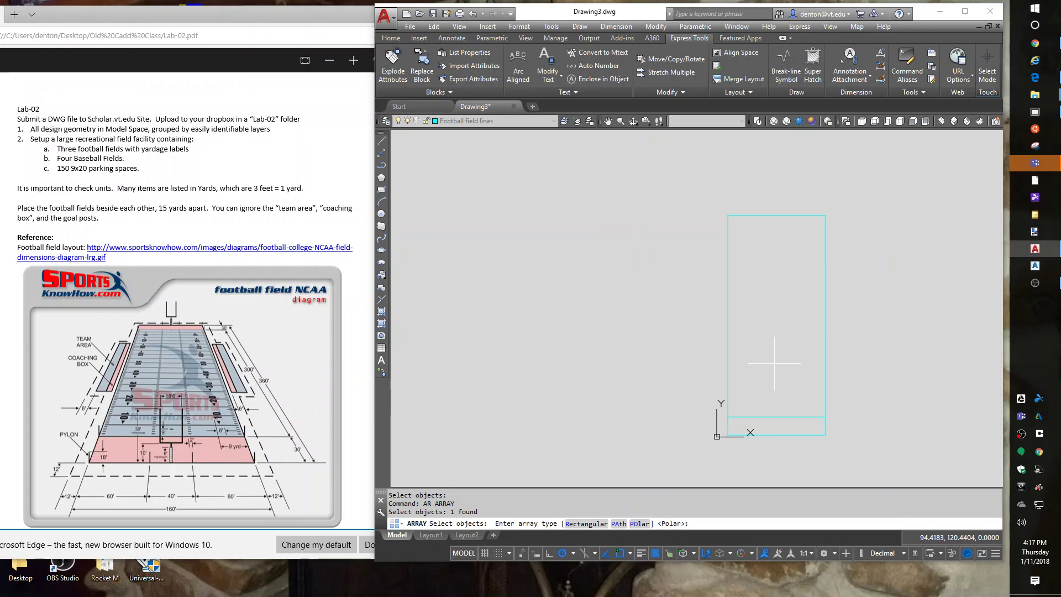
{"action": "type", "text": "r"}
{"action": "key", "text": "Return"}
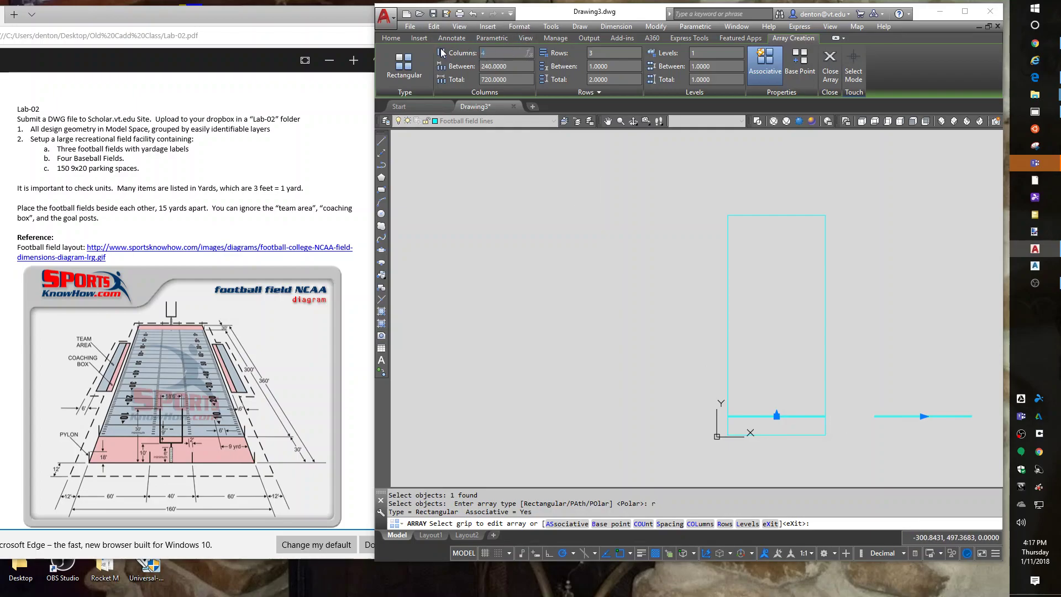
{"action": "type", "text": "1"}
{"action": "key", "text": "Return"}
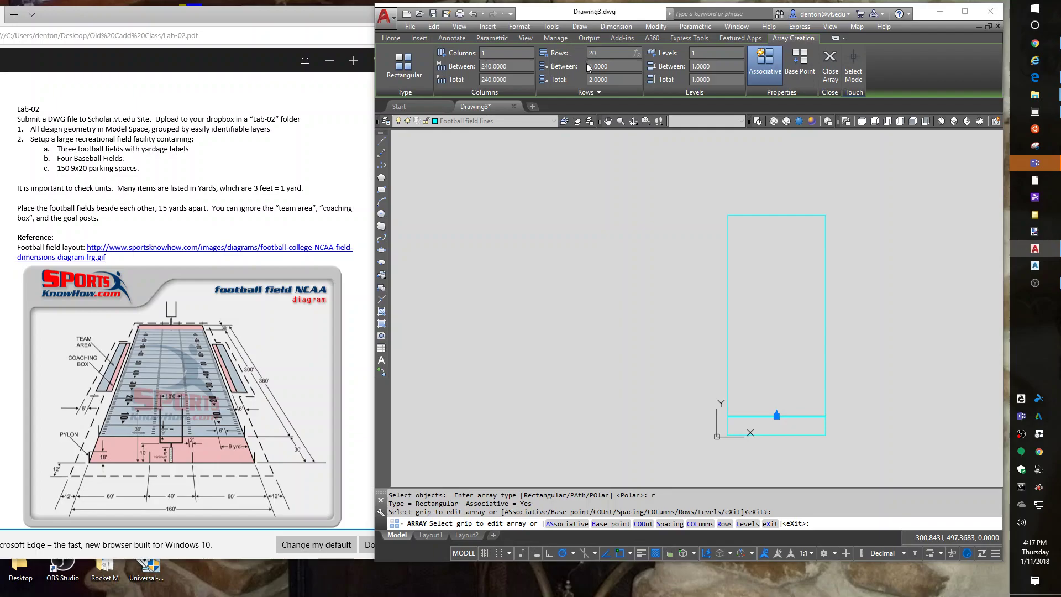
Step: Set the spacing between the array's rows to 15
{"action": "left_click", "coordinate": [607, 65]}
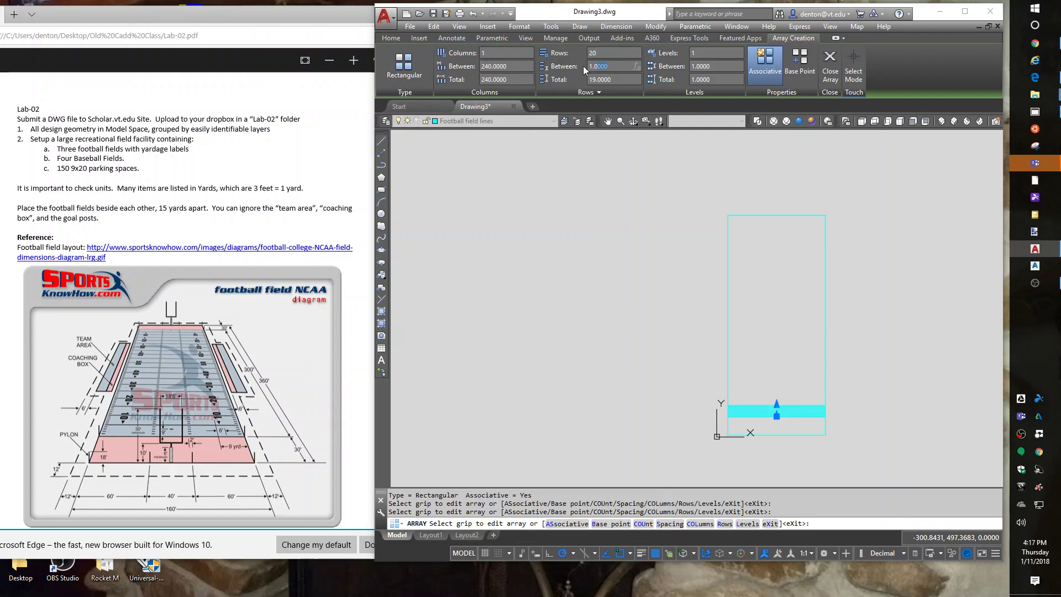
{"action": "type", "text": "1"}
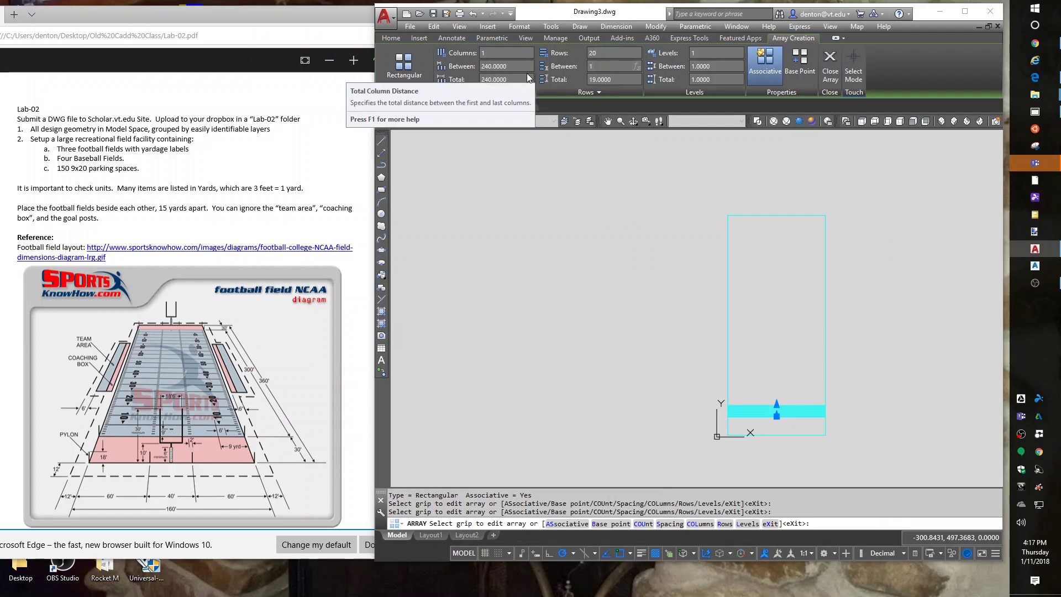
{"action": "type", "text": "5"}
{"action": "key", "text": "Return"}
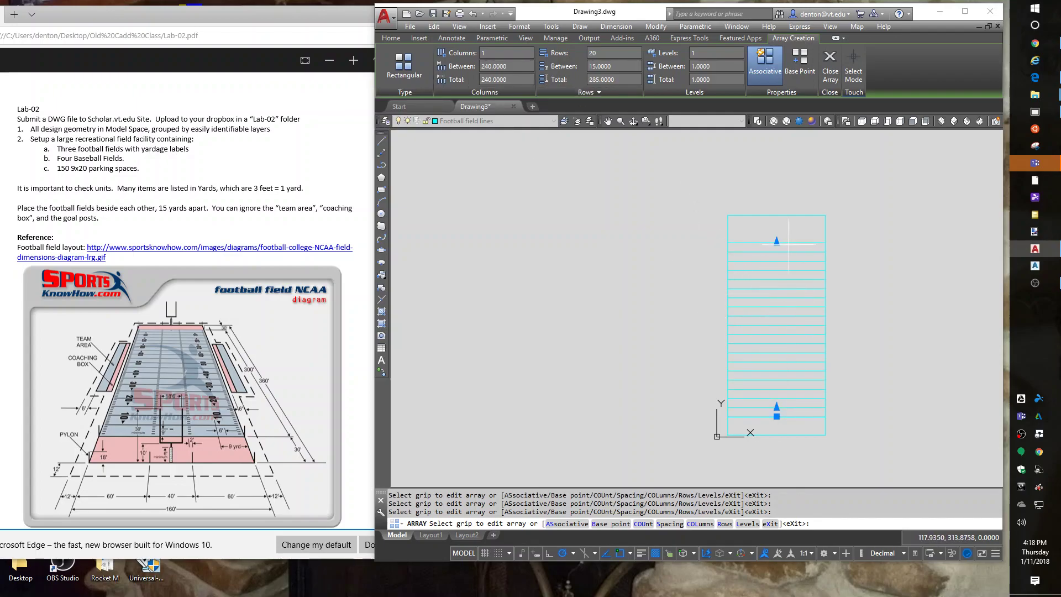
Step: Change the yard line array to 21 rows and finish the array
{"action": "left_click", "coordinate": [608, 52]}
{"action": "type", "text": "21"}
{"action": "key", "text": "Return"}
{"action": "key", "text": "Return"}
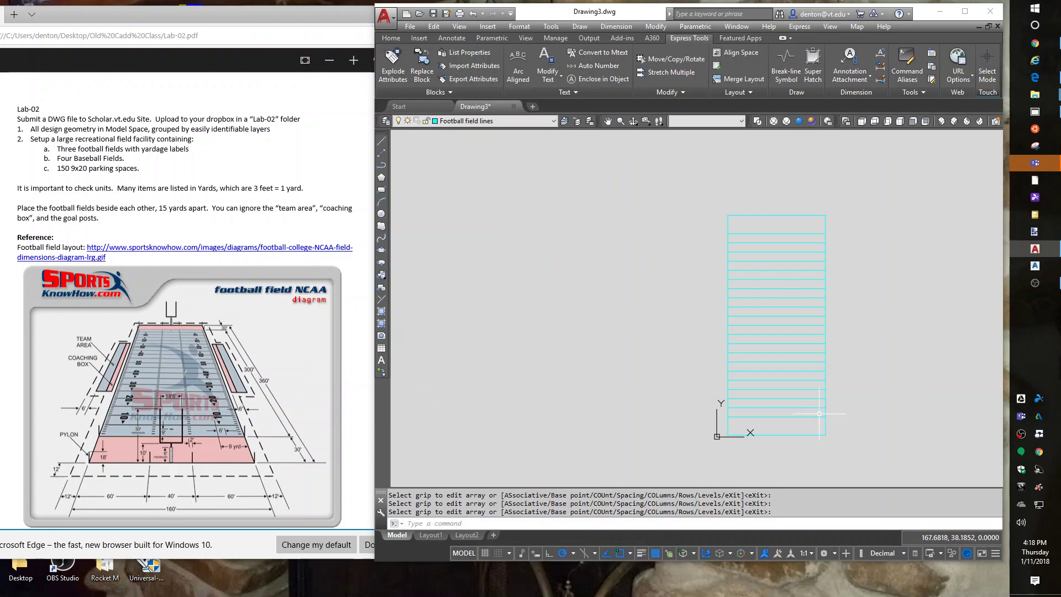
{"action": "scroll", "coordinate": [721, 424], "scroll_direction": "up", "scroll_amount": 8}
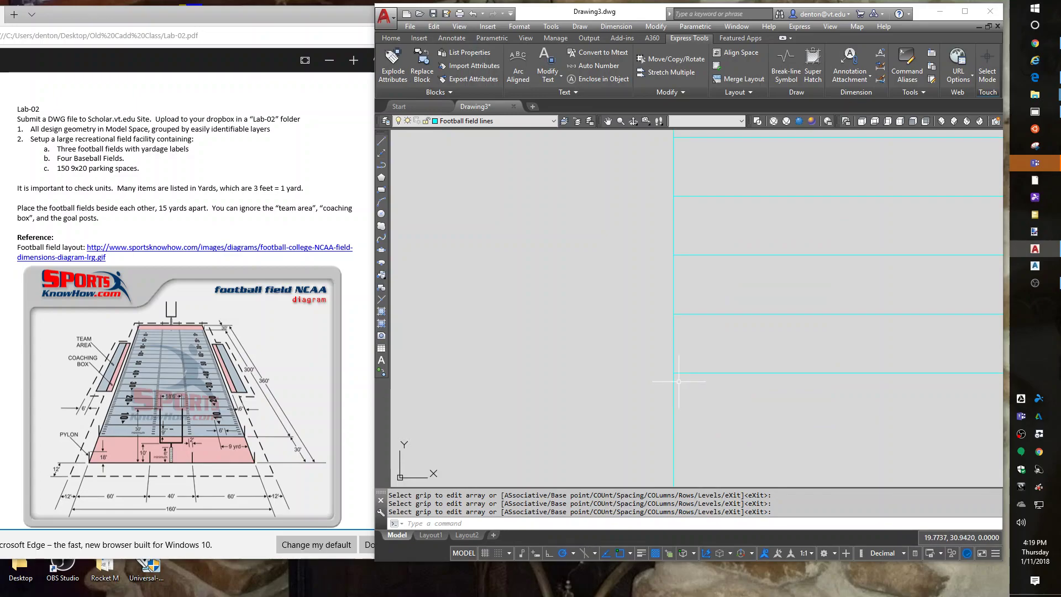
Step: Try to offset the lower goal line of the yard line array by 3
{"action": "type", "text": "o"}
{"action": "key", "text": "Return"}
{"action": "type", "text": "3"}
{"action": "key", "text": "Return"}
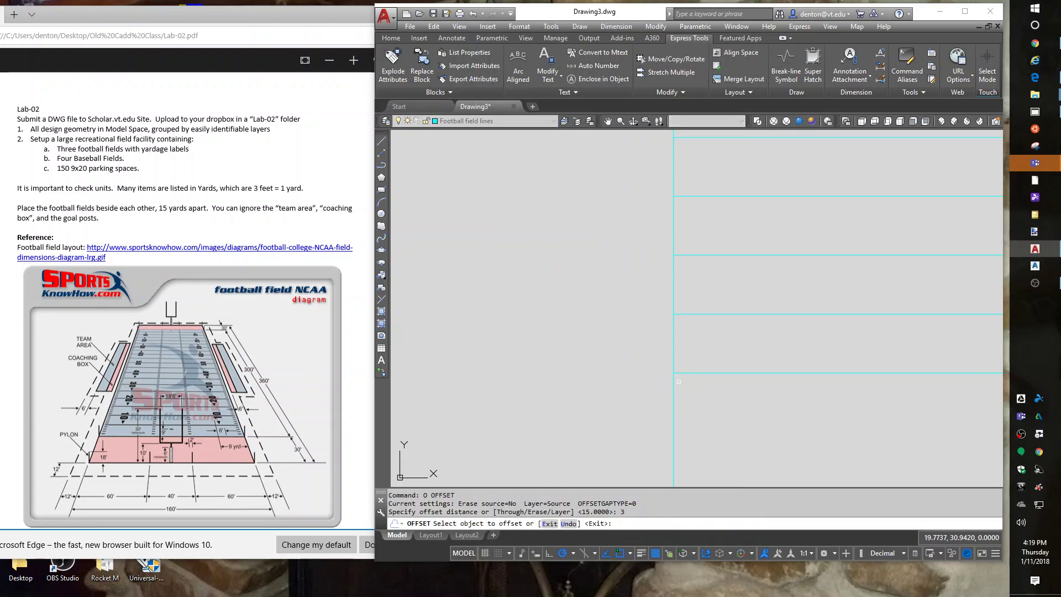
{"action": "left_click", "coordinate": [724, 373]}
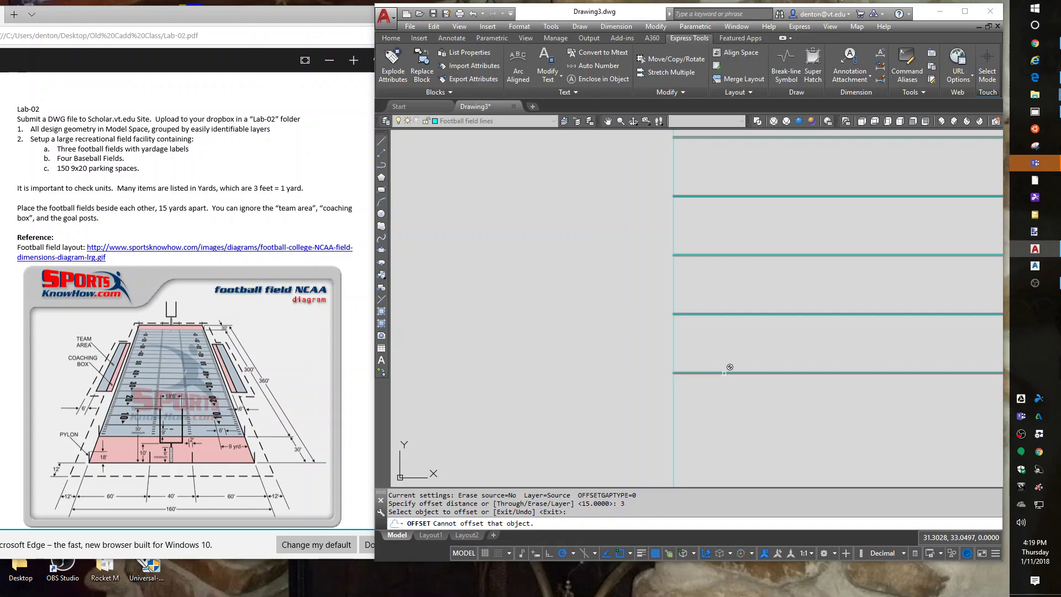
{"action": "left_click", "coordinate": [763, 373]}
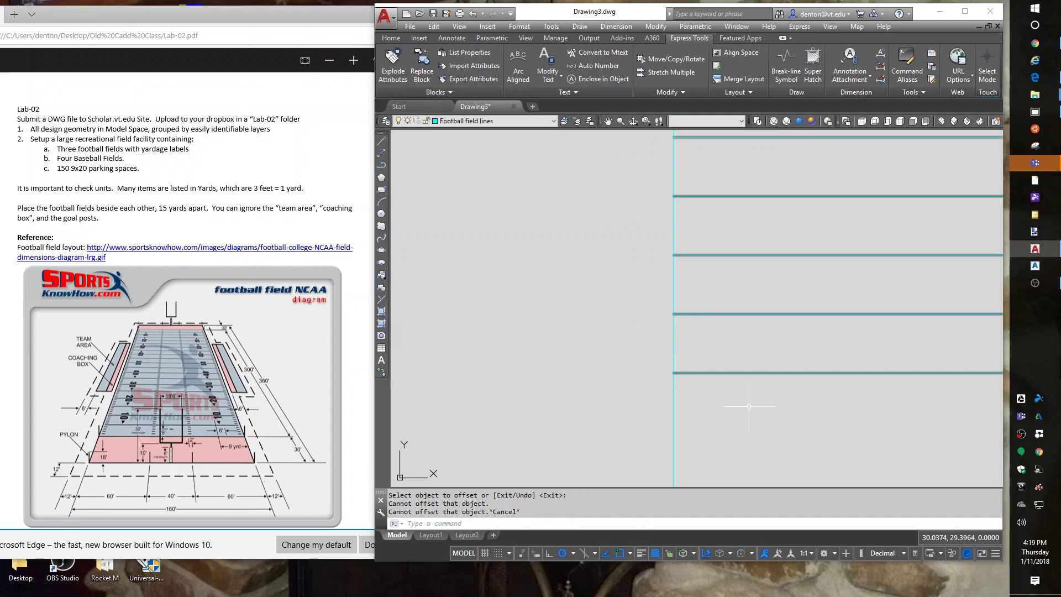
{"action": "key", "text": "Escape"}
Step: Explode the yard line array into individual lines
{"action": "type", "text": "x"}
{"action": "key", "text": "Return"}
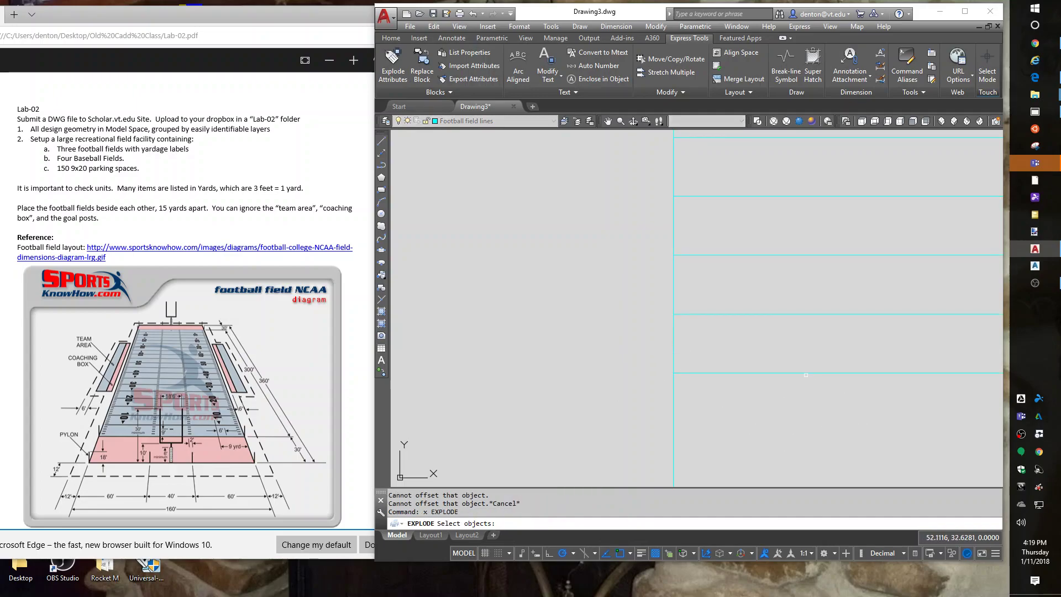
{"action": "left_click", "coordinate": [802, 372]}
{"action": "key", "text": "Return"}
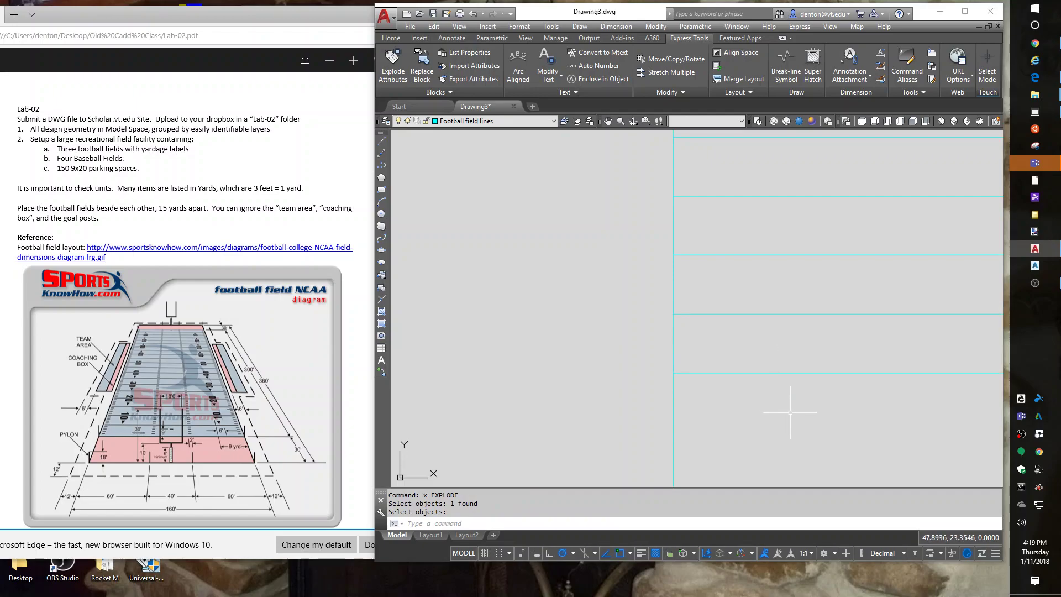
Step: Offset the lower goal line upward by 3
{"action": "type", "text": "o"}
{"action": "key", "text": "Return"}
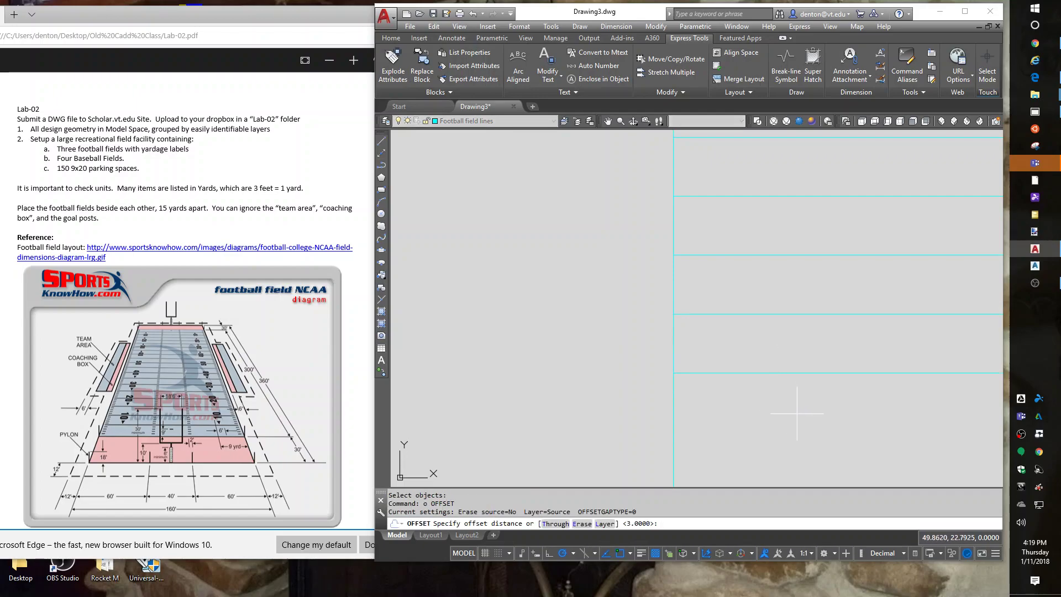
{"action": "type", "text": "3"}
{"action": "key", "text": "Return"}
{"action": "left_click", "coordinate": [758, 372]}
{"action": "left_click", "coordinate": [757, 339]}
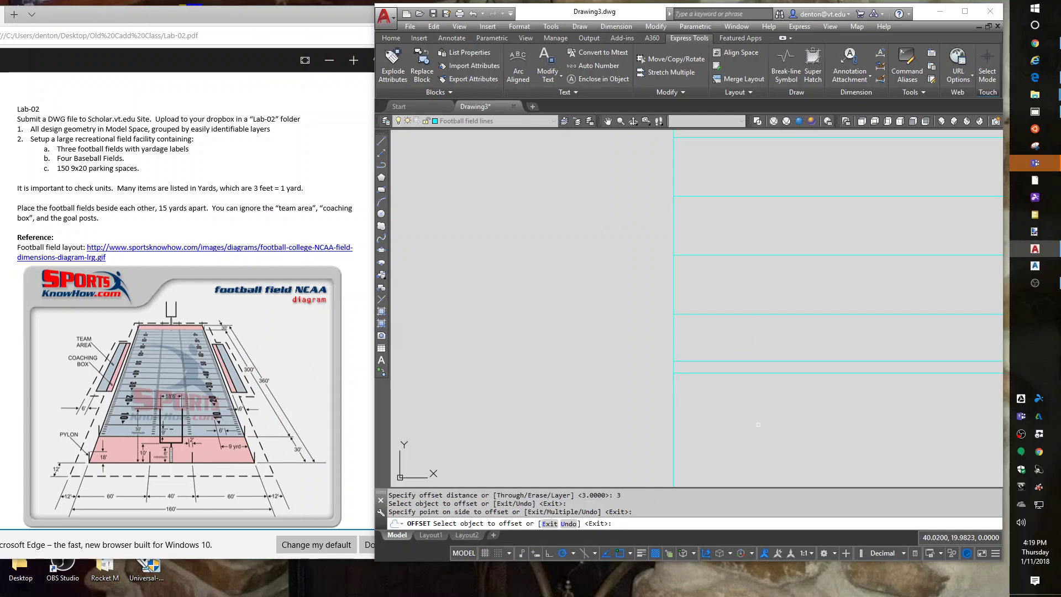
{"action": "key", "text": "Return"}
Step: Offset the left sideline by 1 toward the inside of the field
{"action": "key", "text": "Return"}
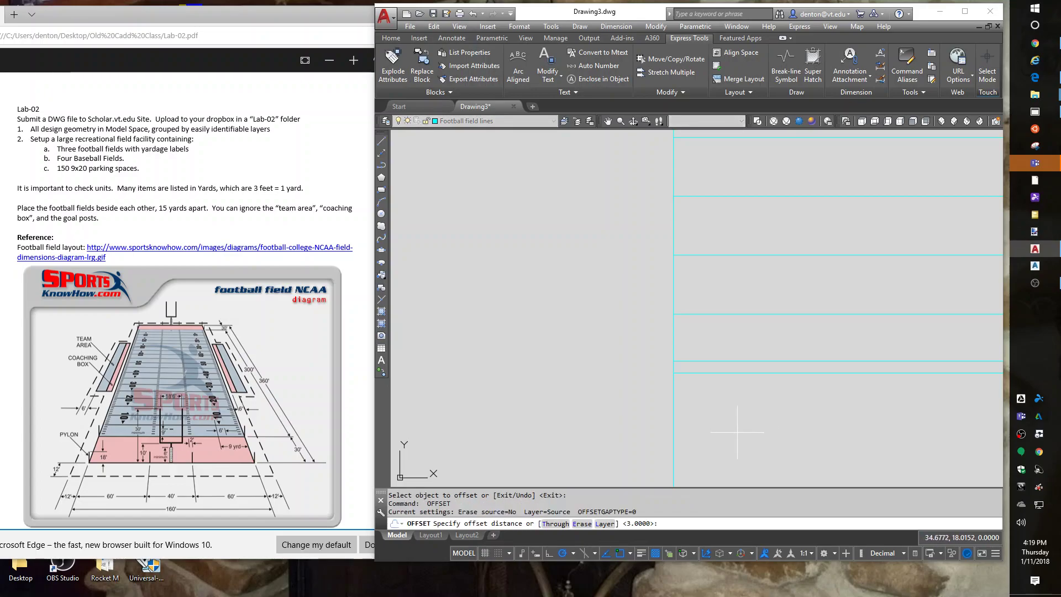
{"action": "type", "text": "1"}
{"action": "key", "text": "Return"}
{"action": "left_click", "coordinate": [675, 400]}
{"action": "left_click", "coordinate": [739, 404]}
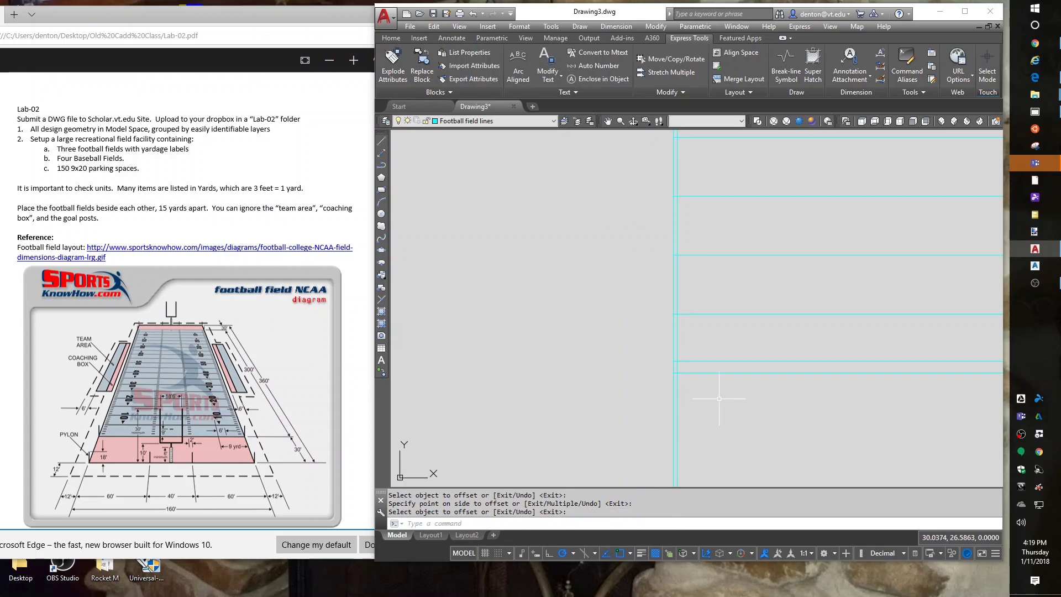
{"action": "key", "text": "Return"}
Step: Offset the new inner vertical line by 2 toward the inside of the field
{"action": "key", "text": "Return"}
{"action": "type", "text": "2"}
{"action": "key", "text": "Return"}
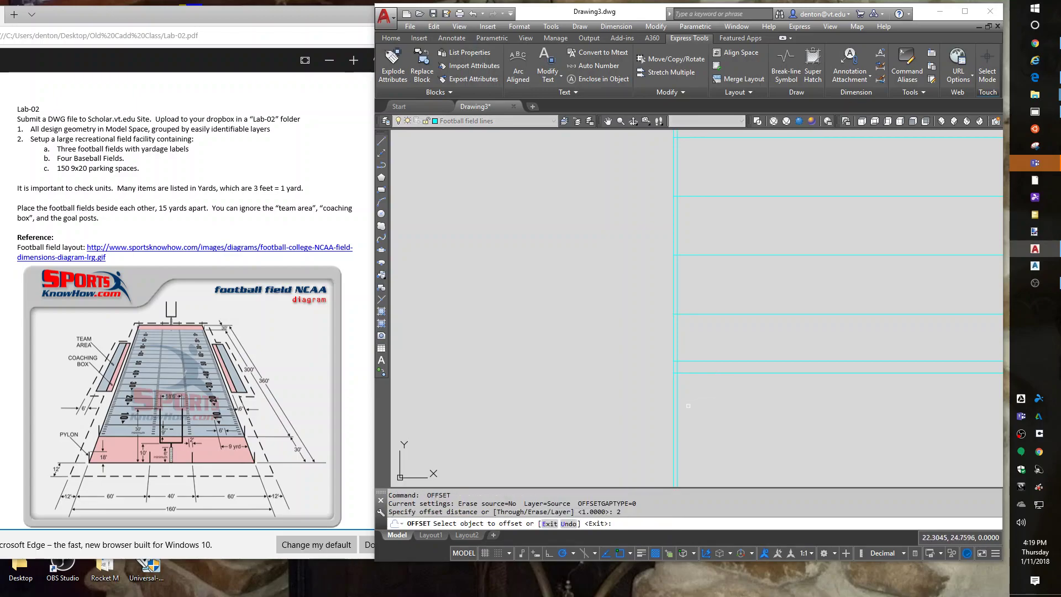
{"action": "left_click", "coordinate": [680, 409]}
{"action": "left_click", "coordinate": [726, 385]}
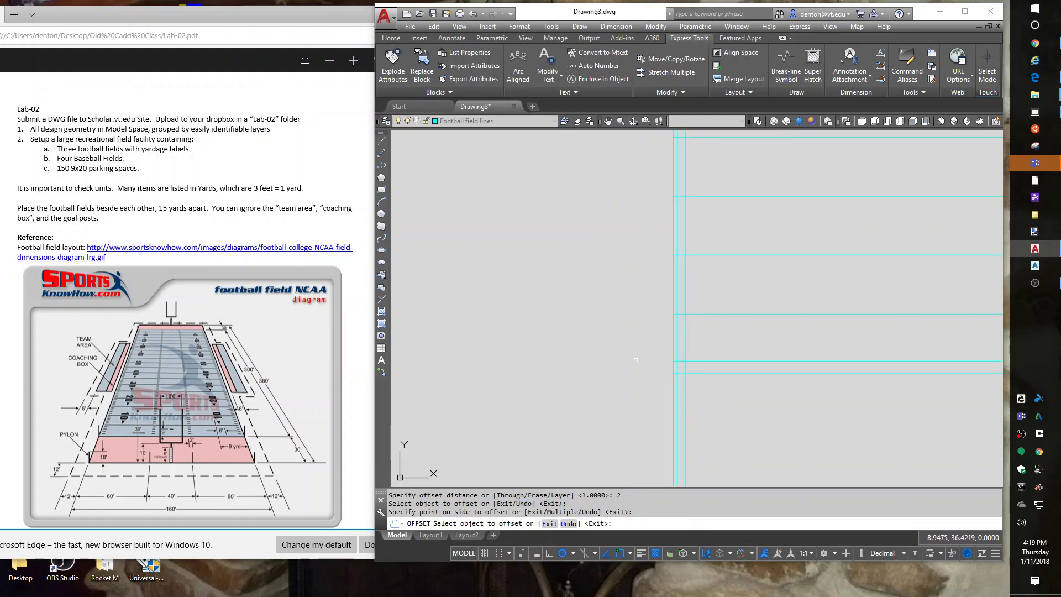
{"action": "key", "text": "Escape"}
Step: Trim the offset line above the goal line to the short hash mark between the two inner vertical lines
{"action": "type", "text": "tr"}
{"action": "key", "text": "Return"}
{"action": "key", "text": "Return"}
{"action": "left_click", "coordinate": [701, 360]}
{"action": "scroll", "coordinate": [669, 365], "scroll_direction": "up", "scroll_amount": 5}
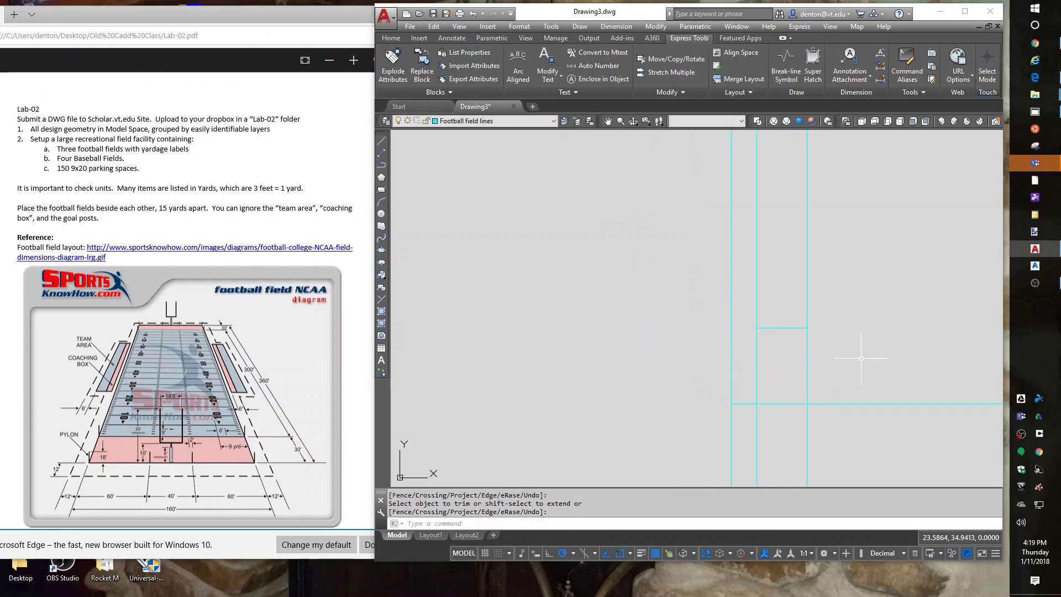
Step: Erase the two vertical construction lines beside the left sideline
{"action": "left_click", "coordinate": [853, 357]}
{"action": "left_click", "coordinate": [754, 363]}
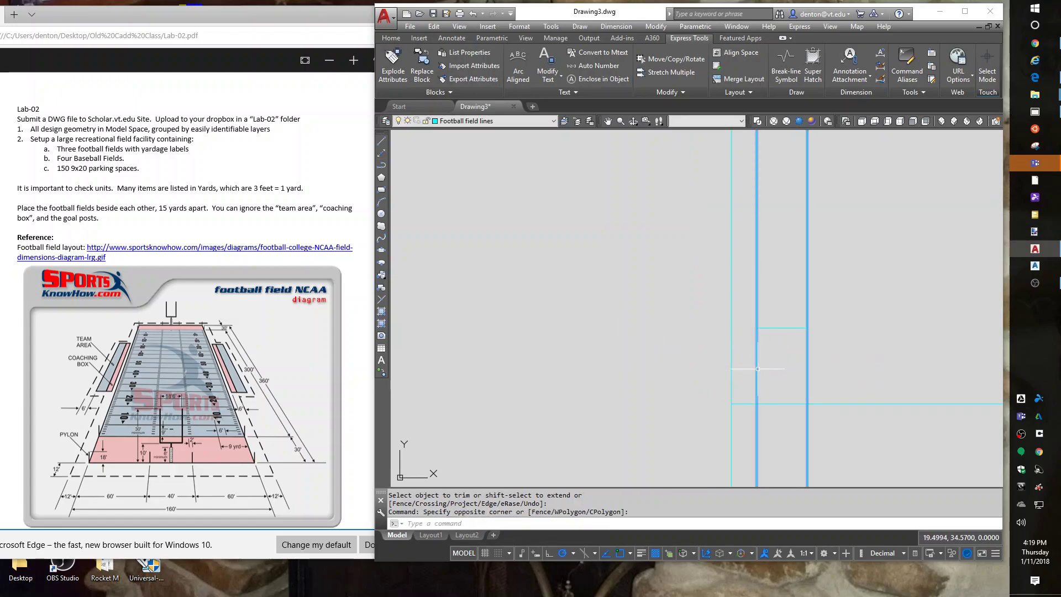
{"action": "key", "text": "Delete"}
{"action": "scroll", "coordinate": [652, 383], "scroll_direction": "down", "scroll_amount": 3}
{"action": "scroll", "coordinate": [658, 411], "scroll_direction": "down", "scroll_amount": 3}
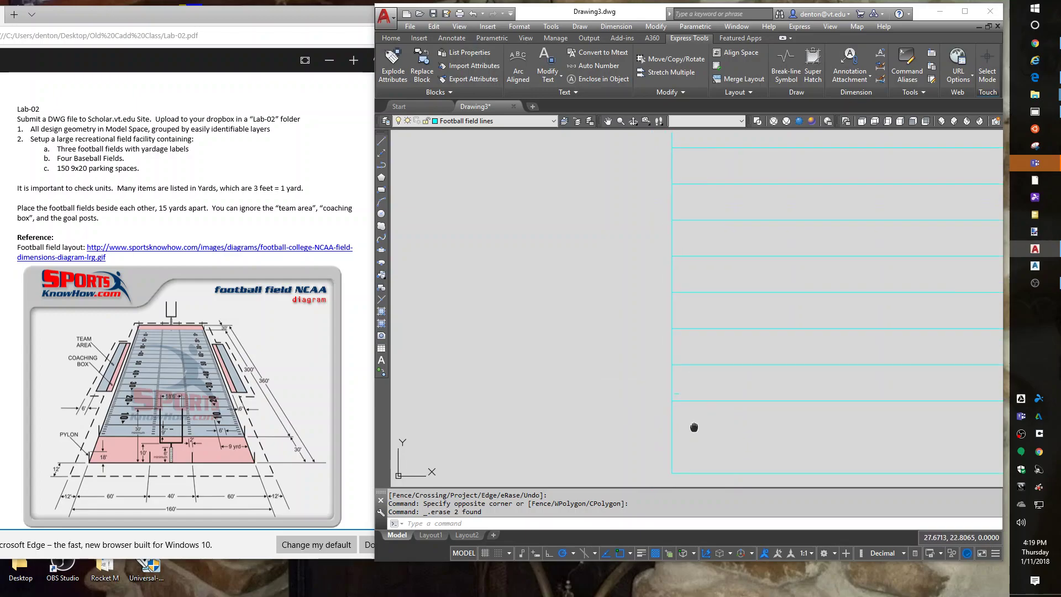
{"action": "scroll", "coordinate": [607, 395], "scroll_direction": "up", "scroll_amount": 5}
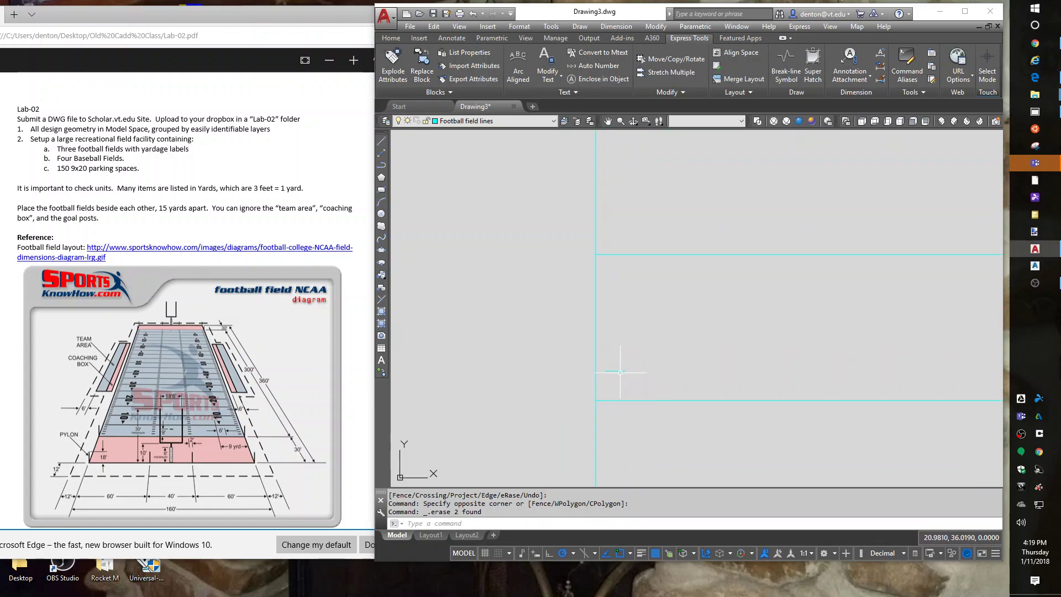
{"action": "scroll", "coordinate": [647, 394], "scroll_direction": "down", "scroll_amount": 2}
{"action": "type", "text": "a"}
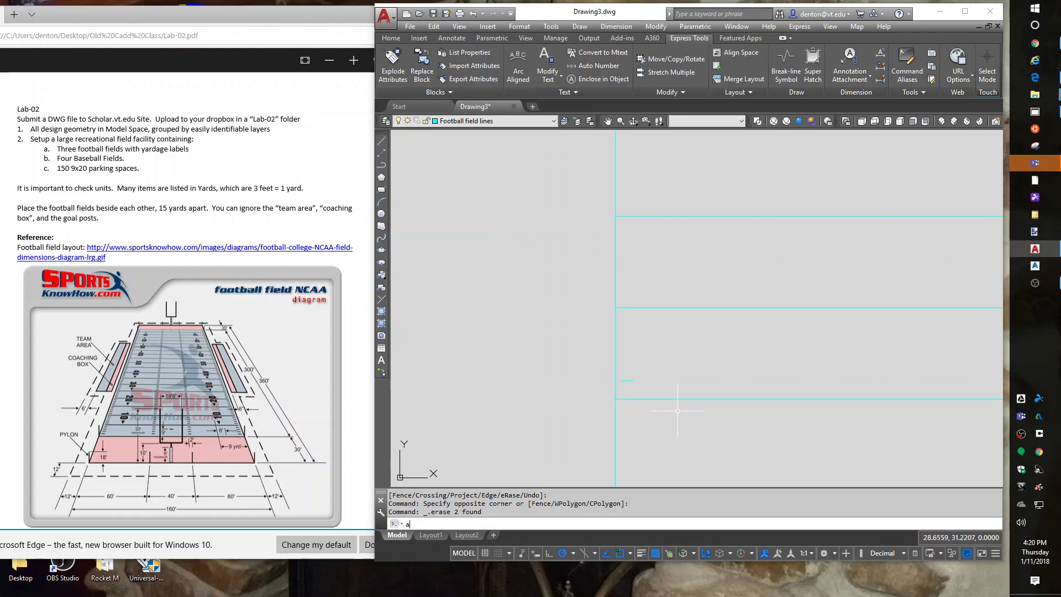
{"action": "type", "text": "r"}
{"action": "key", "text": "Return"}
{"action": "key", "text": "Escape"}
{"action": "key", "text": "Escape"}
{"action": "key", "text": "Escape"}
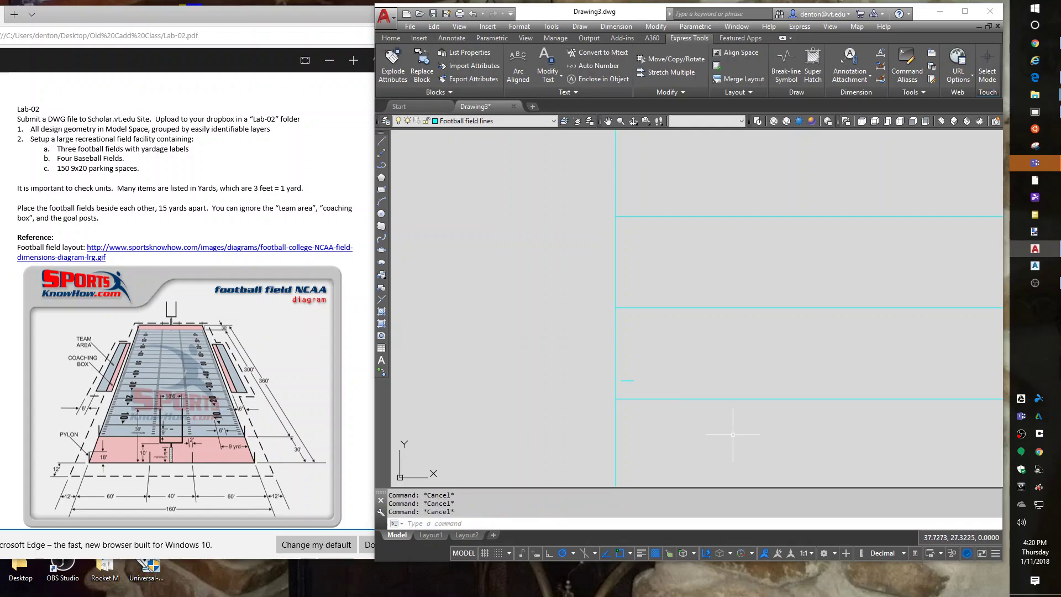
Step: Make a rectangular array of the short hash mark with 1 column and 4 rows
{"action": "type", "text": "ar"}
{"action": "key", "text": "Return"}
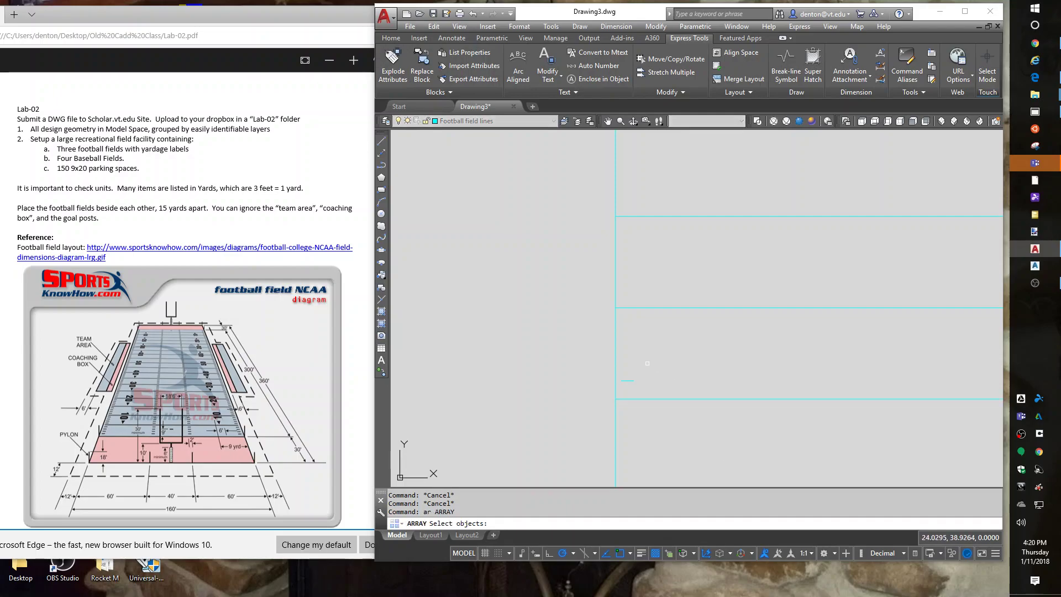
{"action": "left_click", "coordinate": [628, 380]}
{"action": "key", "text": "Return"}
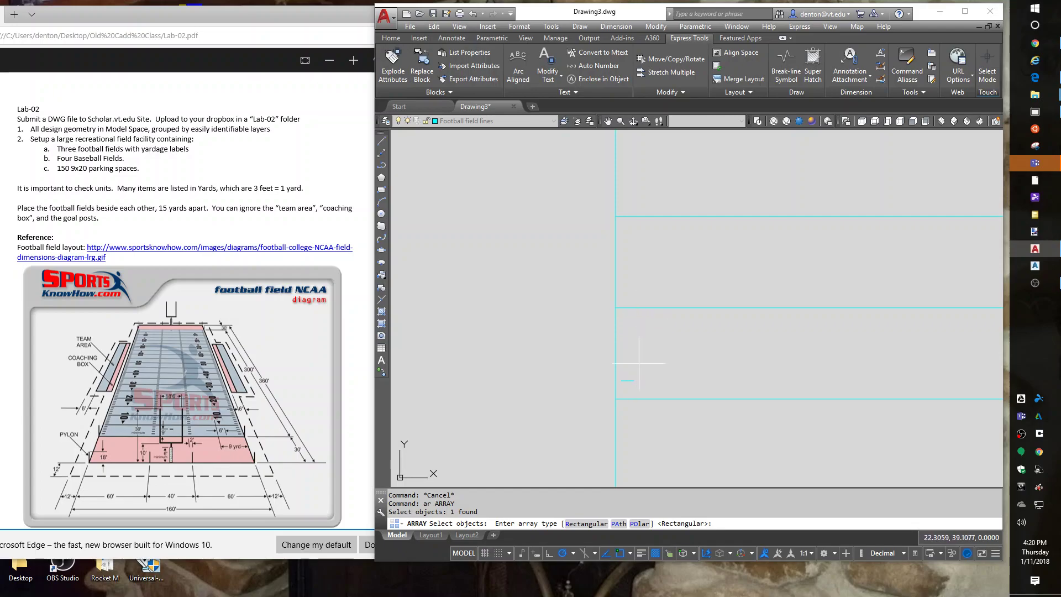
{"action": "type", "text": "r"}
{"action": "key", "text": "Return"}
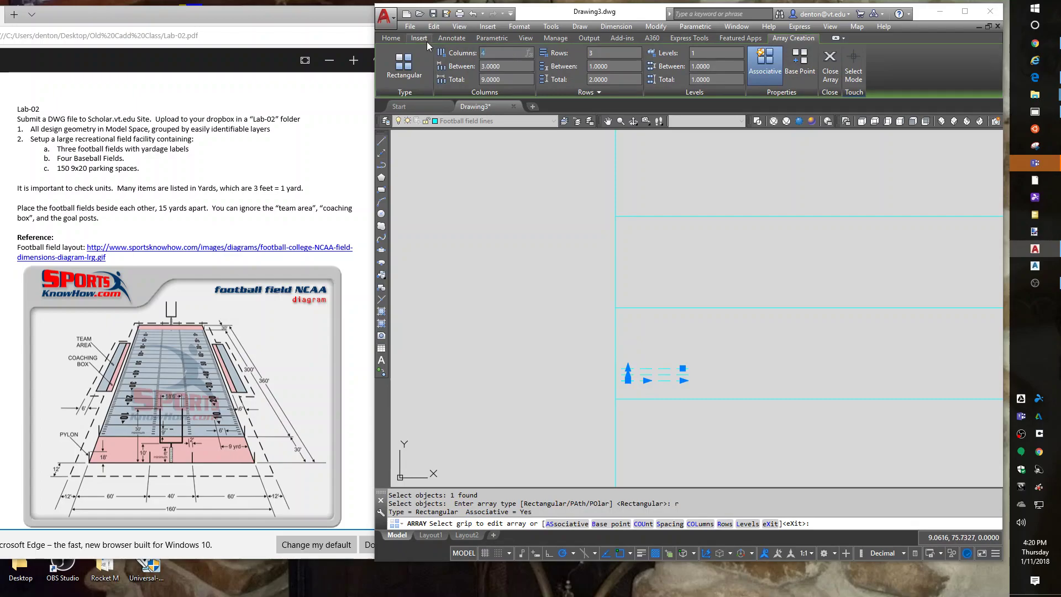
{"action": "type", "text": "1"}
{"action": "left_click", "coordinate": [525, 49]}
{"action": "left_click", "coordinate": [596, 51]}
{"action": "type", "text": "4"}
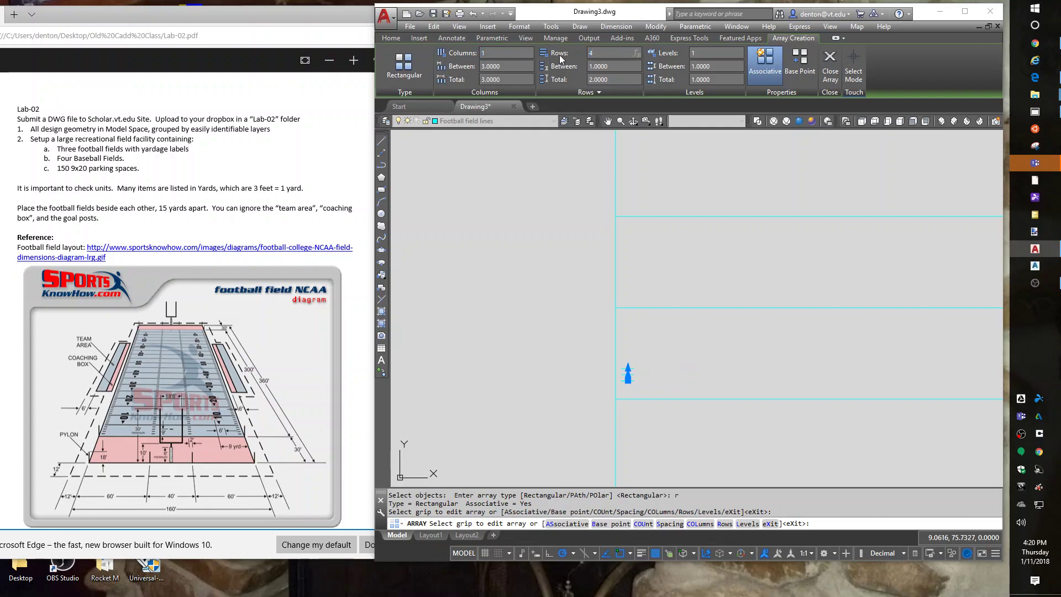
Step: Set the hash mark array's row spacing to 3 and finish the array
{"action": "left_click", "coordinate": [613, 66]}
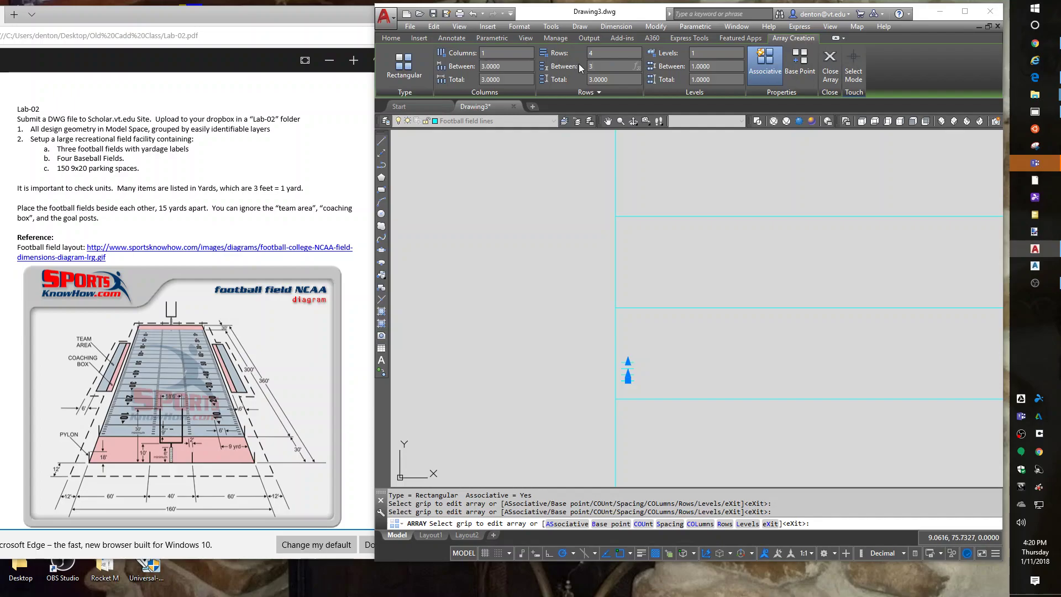
{"action": "type", "text": "3"}
{"action": "key", "text": "Return"}
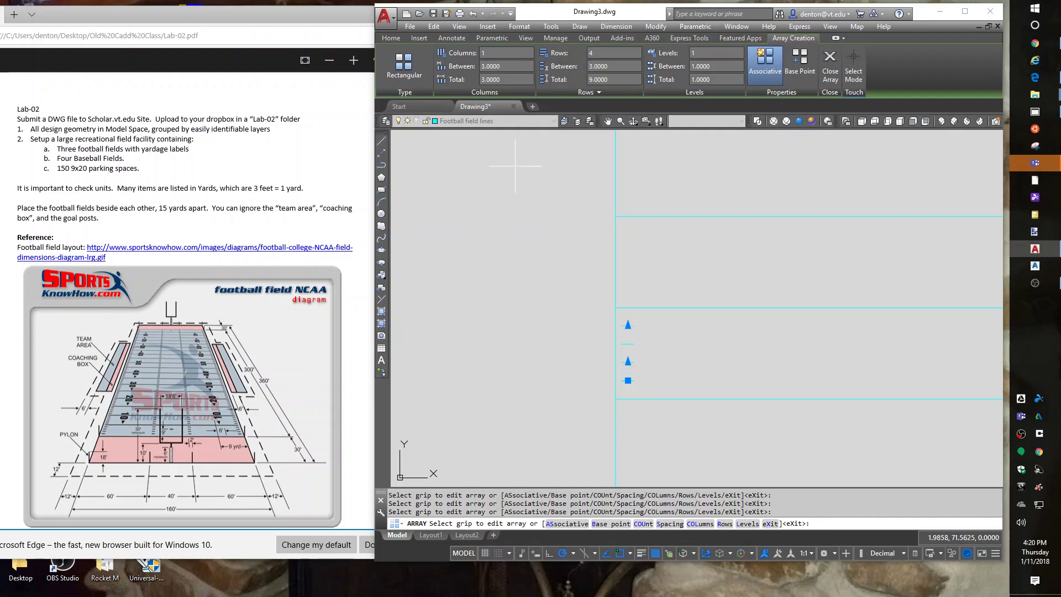
{"action": "key", "text": "Return"}
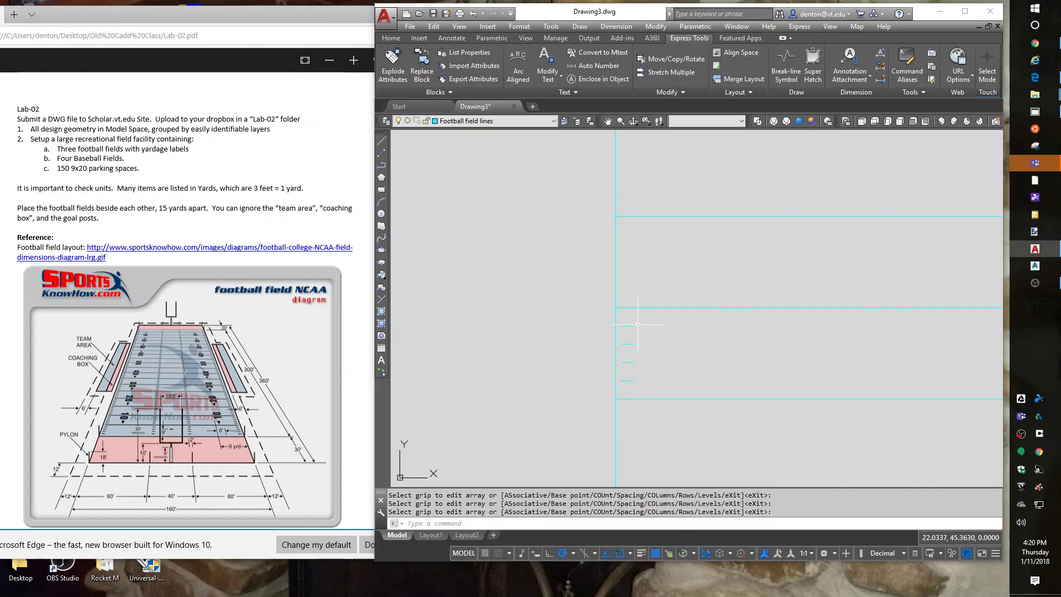
{"action": "scroll", "coordinate": [694, 355], "scroll_direction": "down", "scroll_amount": 4}
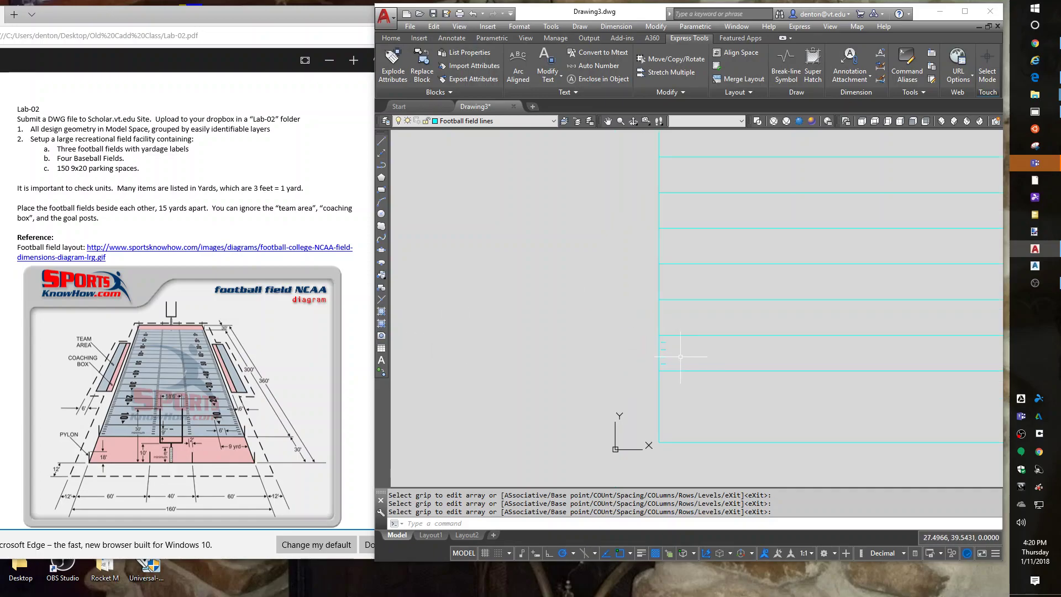
{"action": "type", "text": "a"}
{"action": "key", "text": "Return"}
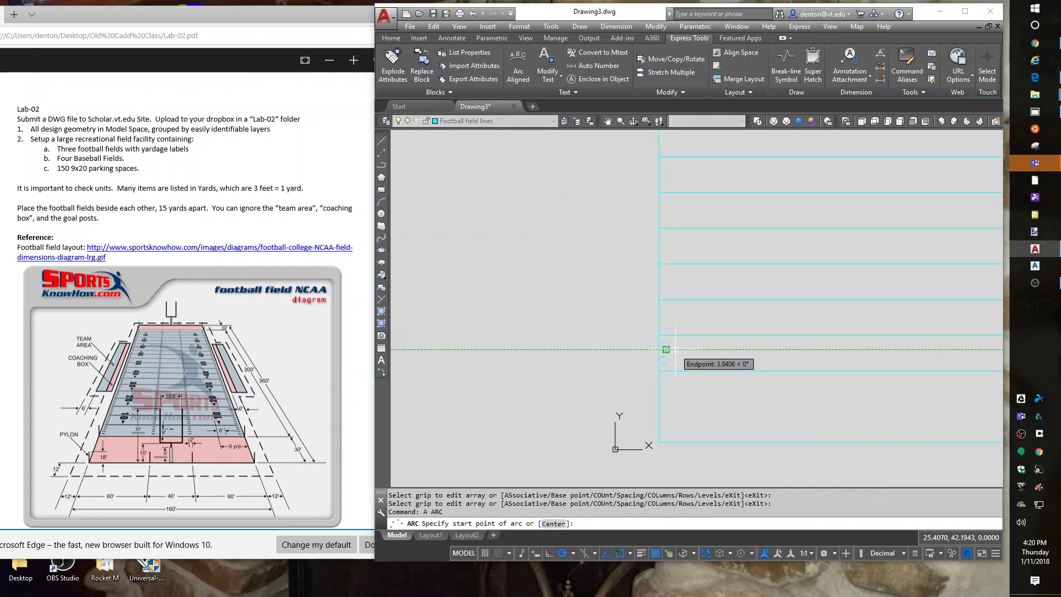
{"action": "key", "text": "Escape"}
{"action": "key", "text": "Escape"}
Step: Make a rectangular array of the group of four hash marks with 1 column and 21 rows
{"action": "type", "text": "ar"}
{"action": "key", "text": "Return"}
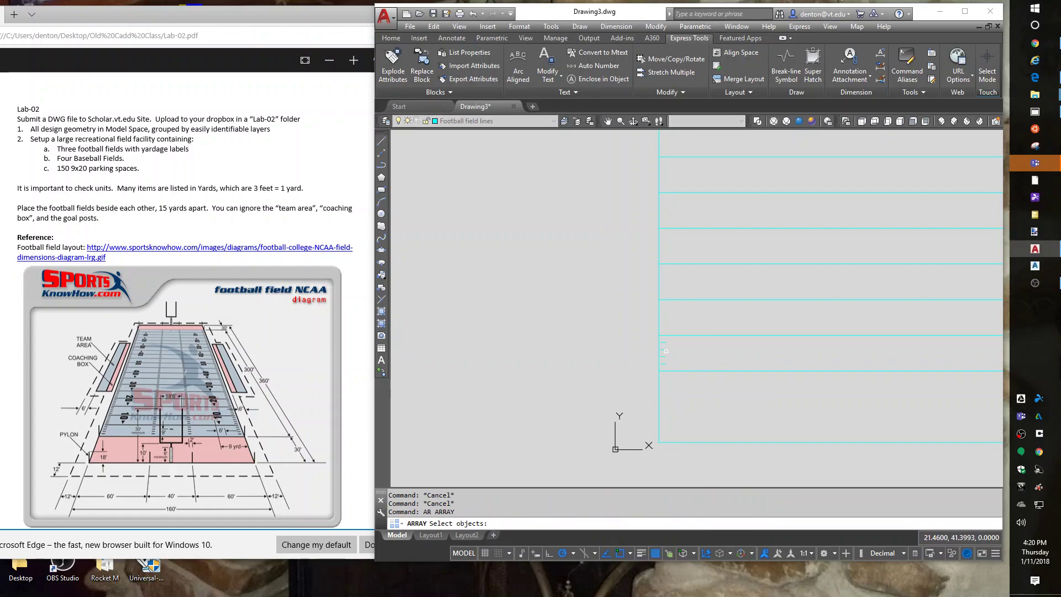
{"action": "left_click", "coordinate": [664, 349]}
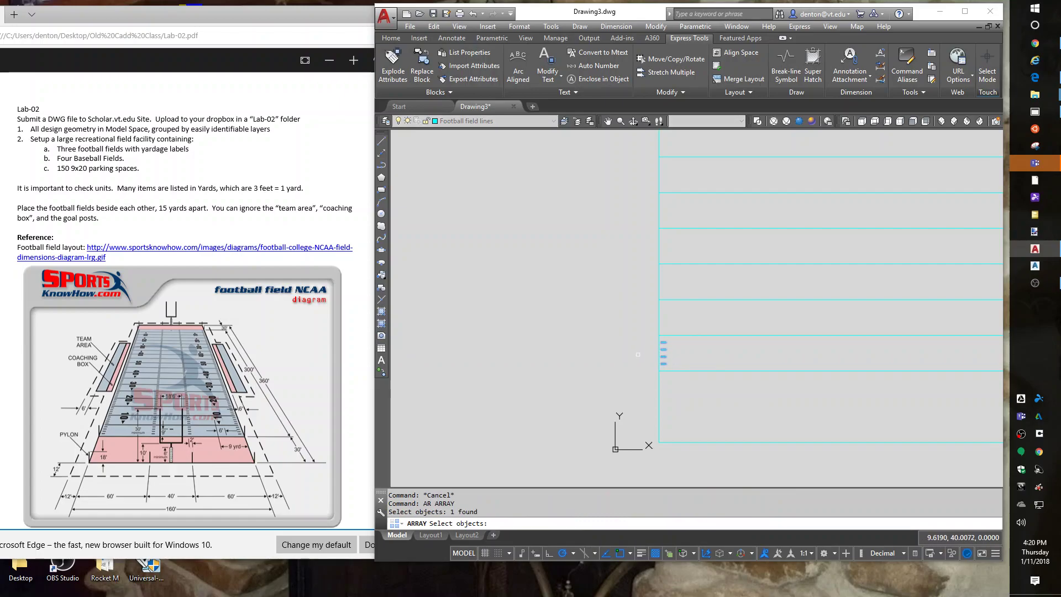
{"action": "key", "text": "Return"}
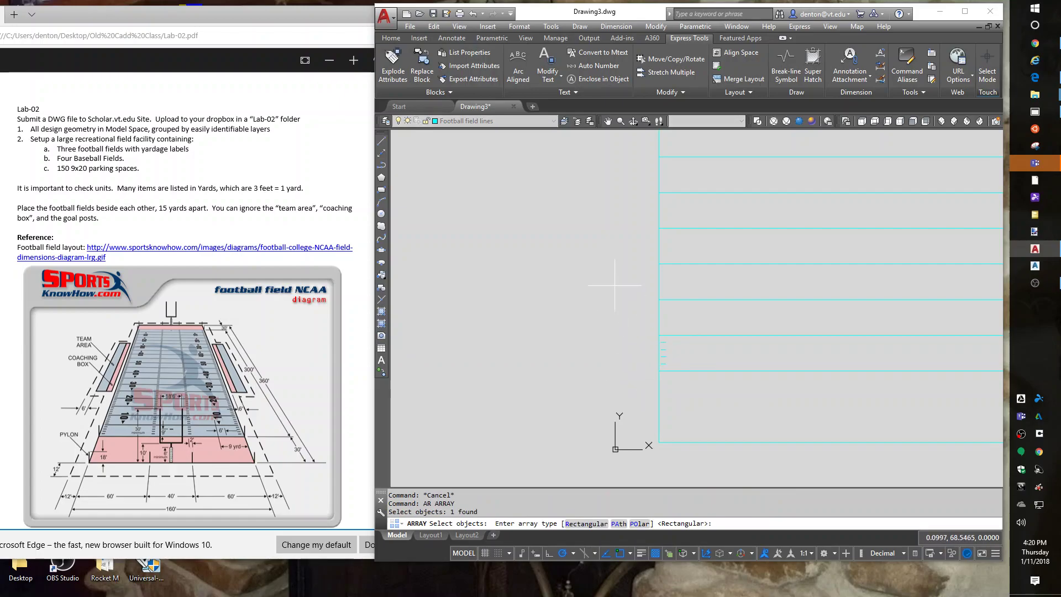
{"action": "type", "text": "r"}
{"action": "key", "text": "Return"}
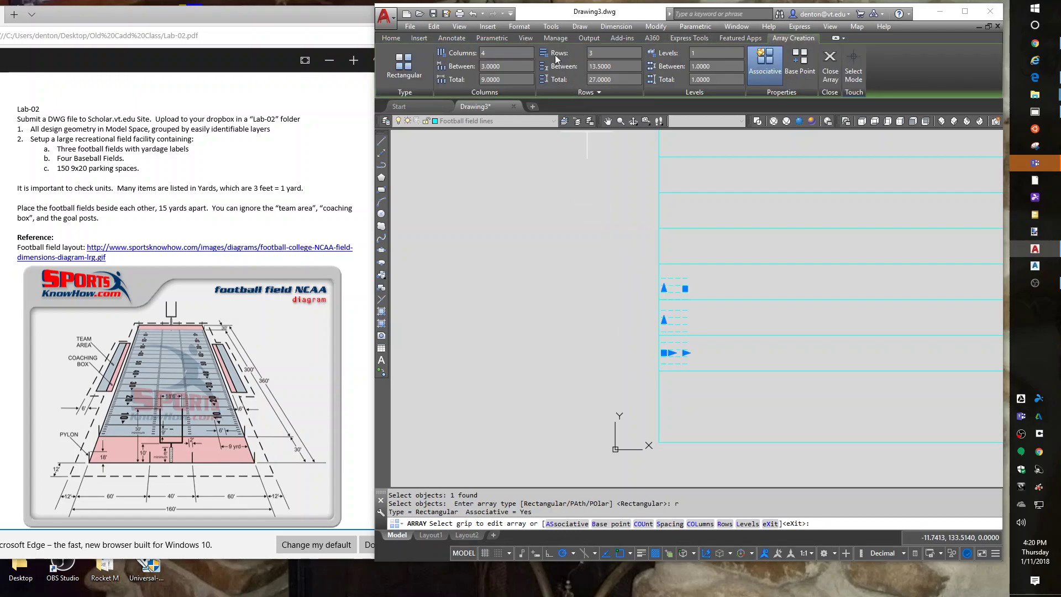
{"action": "left_click", "coordinate": [517, 55]}
{"action": "type", "text": "1"}
{"action": "key", "text": "Return"}
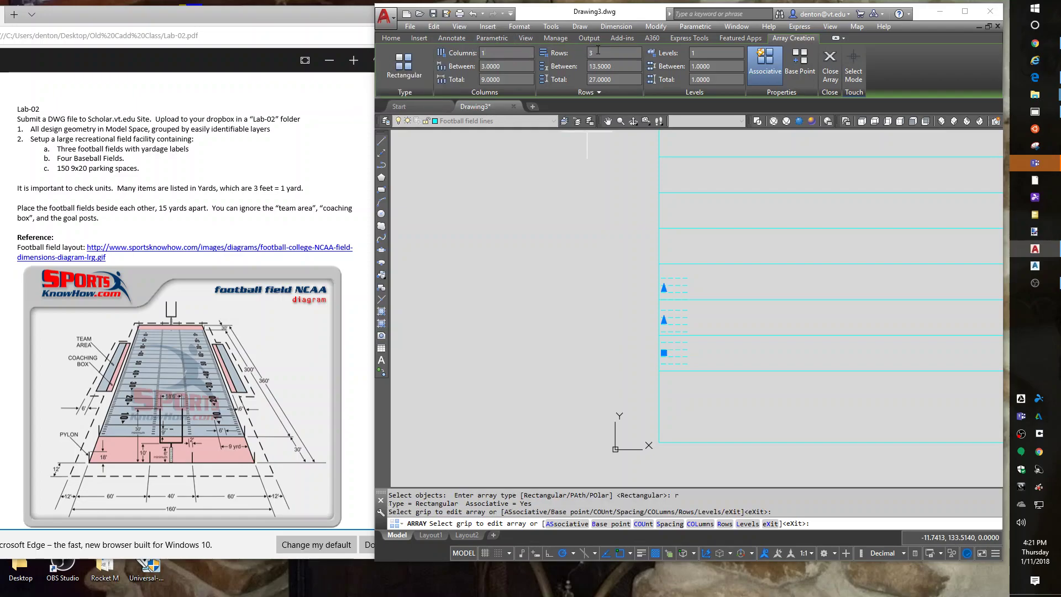
{"action": "key", "text": "Return"}
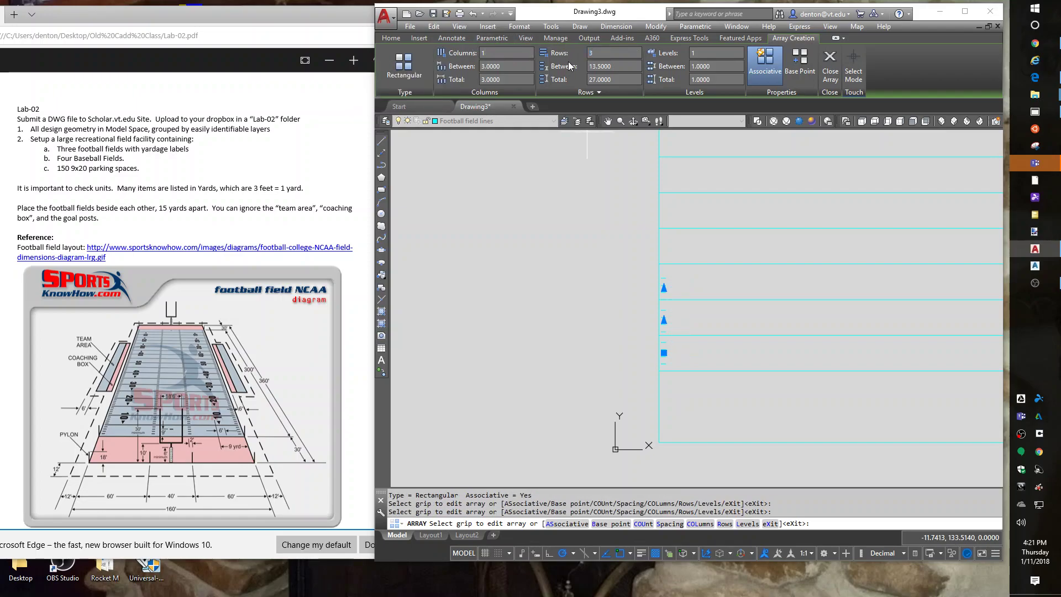
{"action": "type", "text": "21"}
{"action": "key", "text": "Return"}
Step: Set the row spacing of the hash mark group array to 15 and inspect its upper end
{"action": "left_click", "coordinate": [618, 66]}
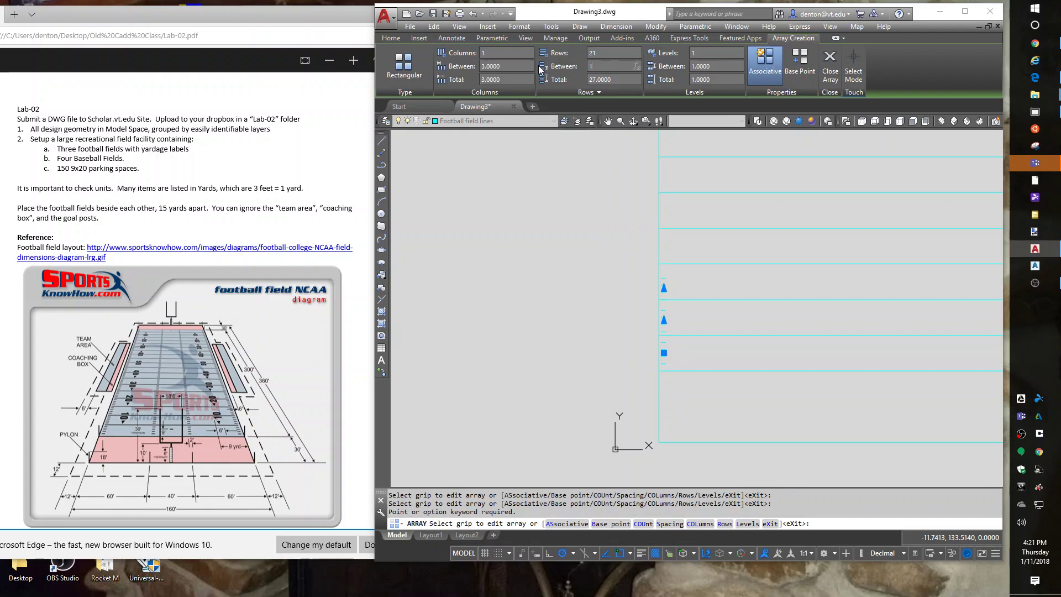
{"action": "type", "text": "15"}
{"action": "key", "text": "Return"}
{"action": "scroll", "coordinate": [620, 371], "scroll_direction": "down", "scroll_amount": 5}
{"action": "middle_click_drag", "start_coordinate": [618, 276], "coordinate": [622, 326]}
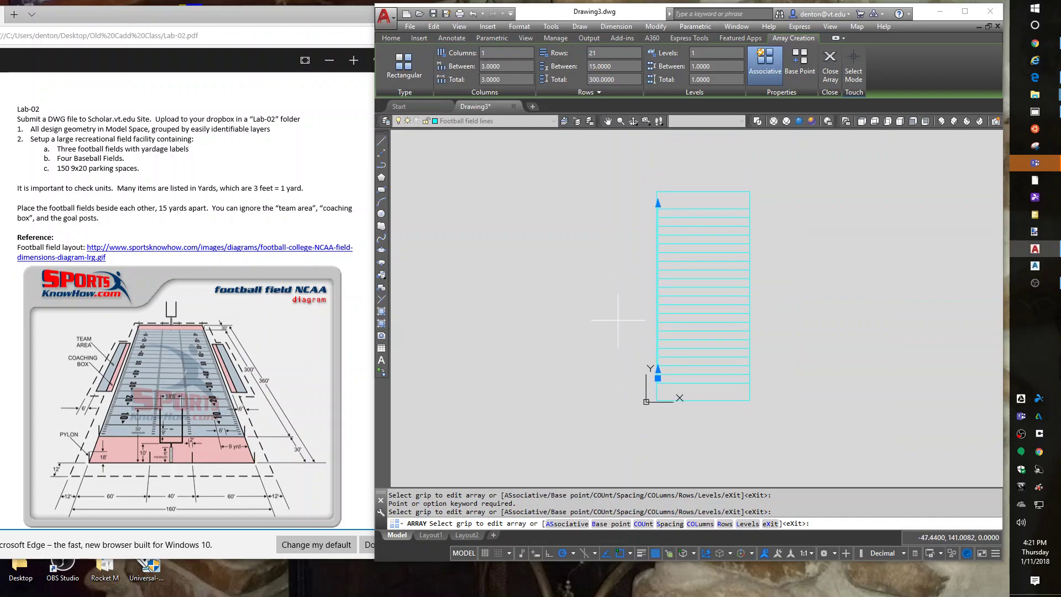
{"action": "scroll", "coordinate": [679, 203], "scroll_direction": "up", "scroll_amount": 7}
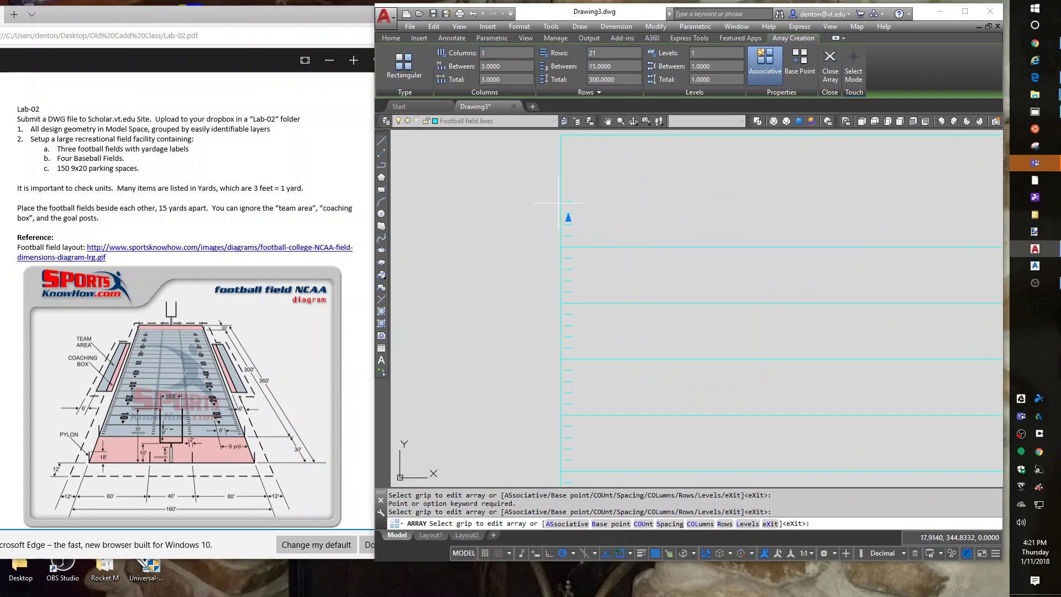
Step: Set the hash mark group array to 20 rows and finish the array
{"action": "scroll", "coordinate": [565, 217], "scroll_direction": "down", "scroll_amount": 8}
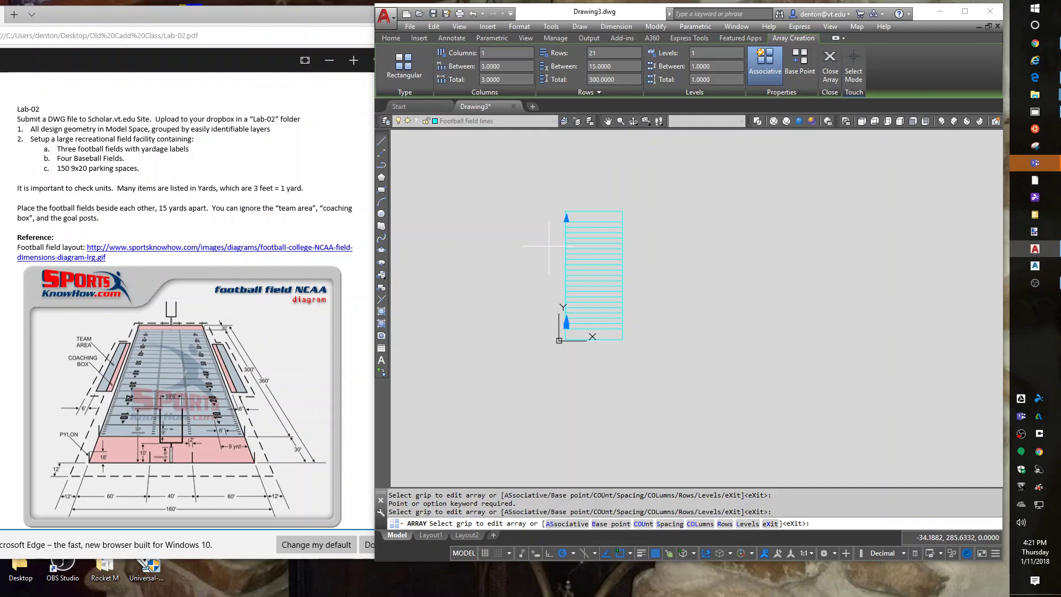
{"action": "double_click", "coordinate": [613, 52]}
{"action": "type", "text": "20"}
{"action": "key", "text": "Return"}
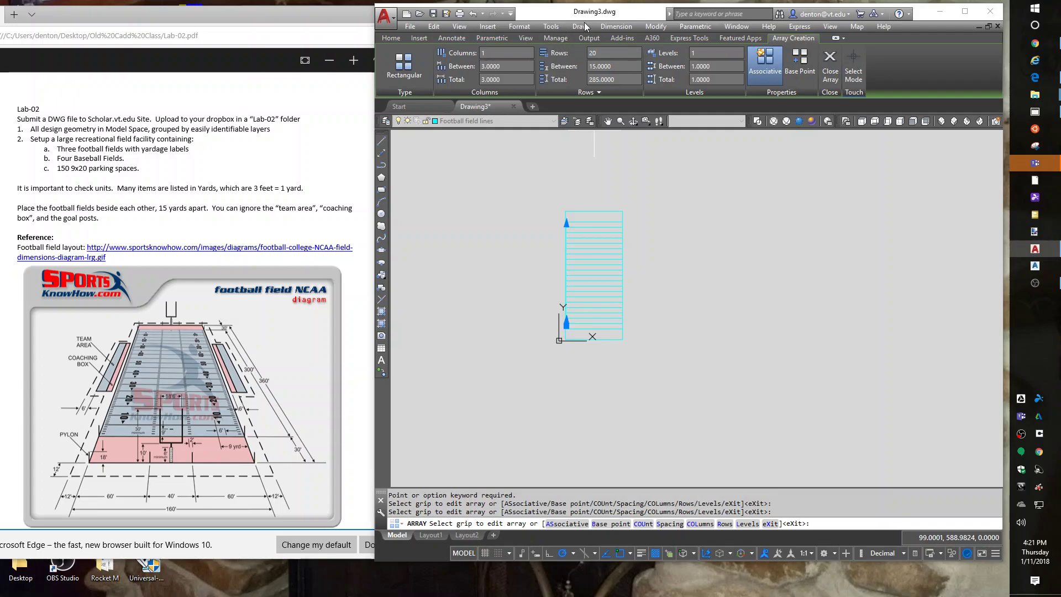
{"action": "key", "text": "Return"}
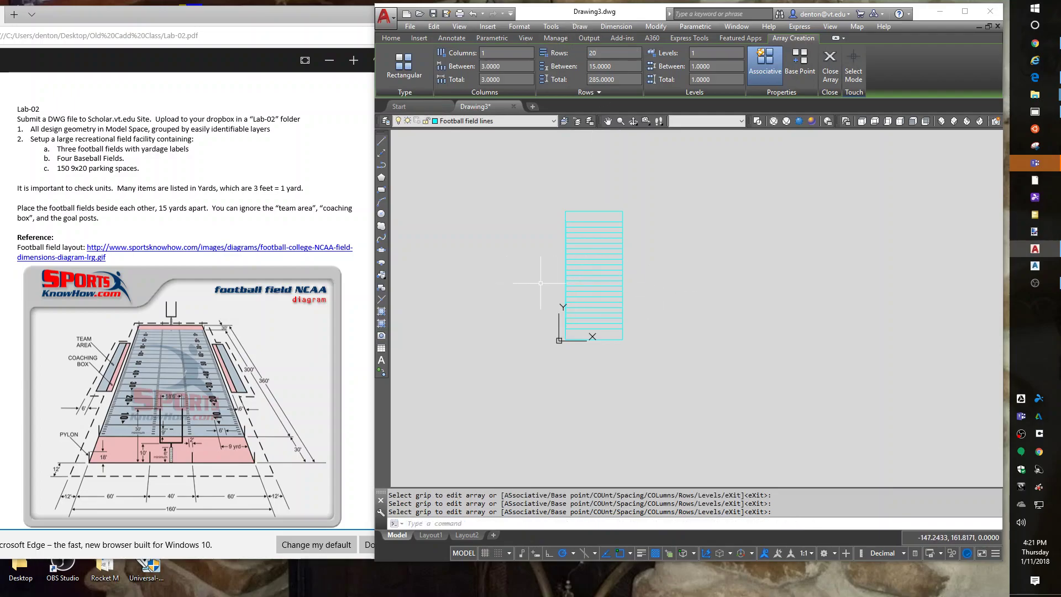
{"action": "scroll", "coordinate": [567, 276], "scroll_direction": "up", "scroll_amount": 7}
{"action": "middle_click_drag", "start_coordinate": [587, 242], "coordinate": [631, 295]}
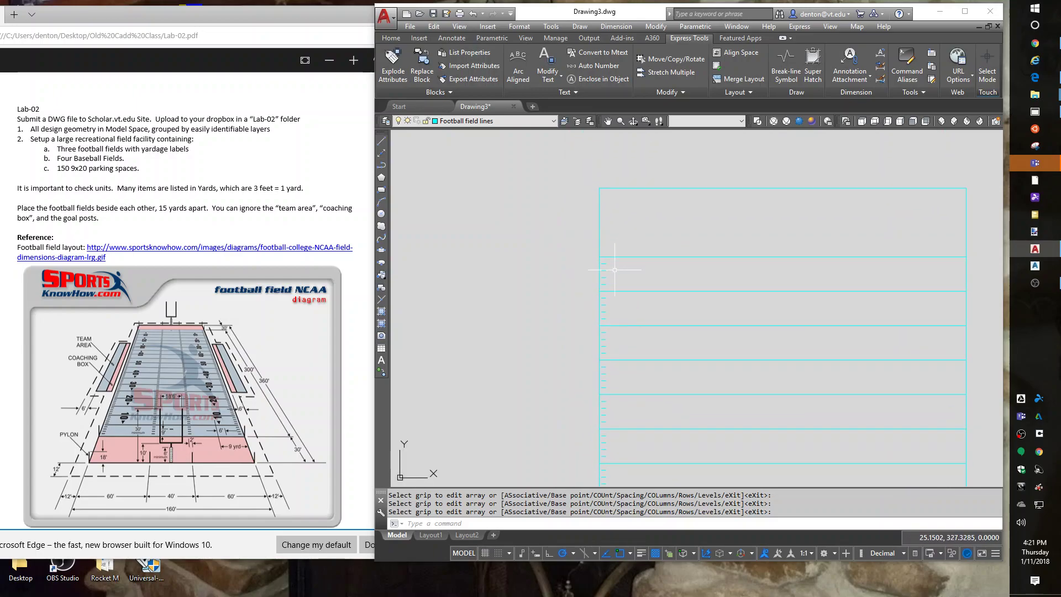
{"action": "scroll", "coordinate": [571, 380], "scroll_direction": "down", "scroll_amount": 6}
{"action": "scroll", "coordinate": [592, 221], "scroll_direction": "up", "scroll_amount": 2}
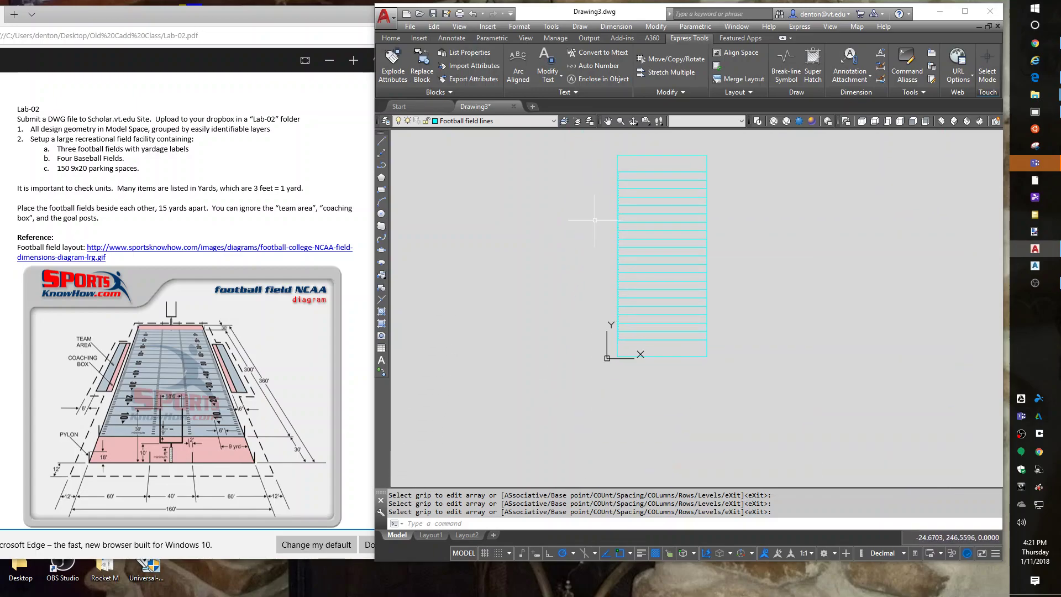
Step: Copy the left sideline's hash mark array 58 units horizontally to the right, using the end of a hash mark as base point
{"action": "scroll", "coordinate": [620, 355], "scroll_direction": "up", "scroll_amount": 5}
{"action": "middle_click_drag", "start_coordinate": [585, 230], "coordinate": [650, 362]}
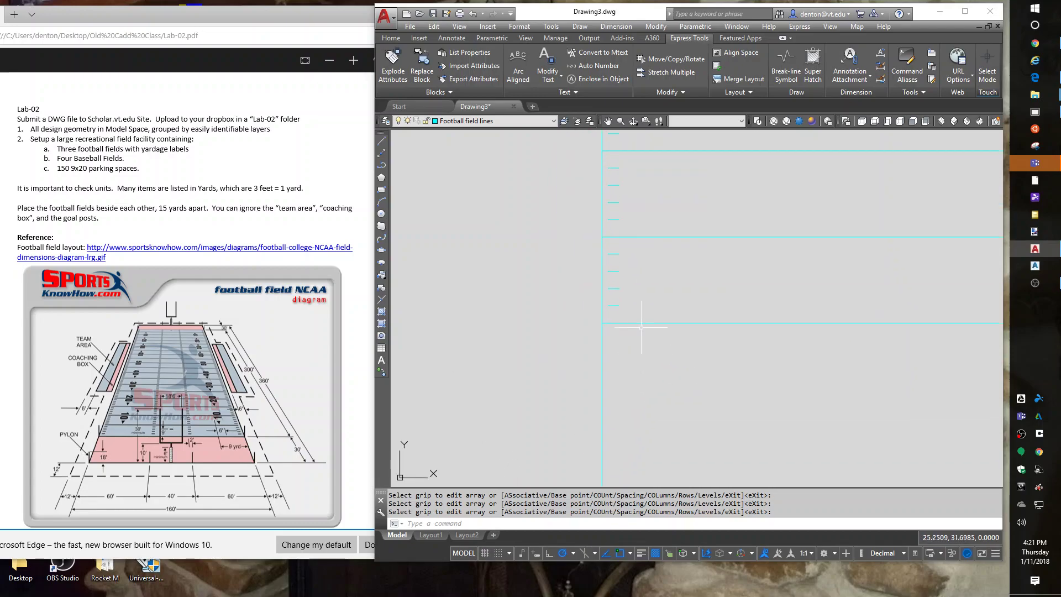
{"action": "left_click", "coordinate": [620, 272]}
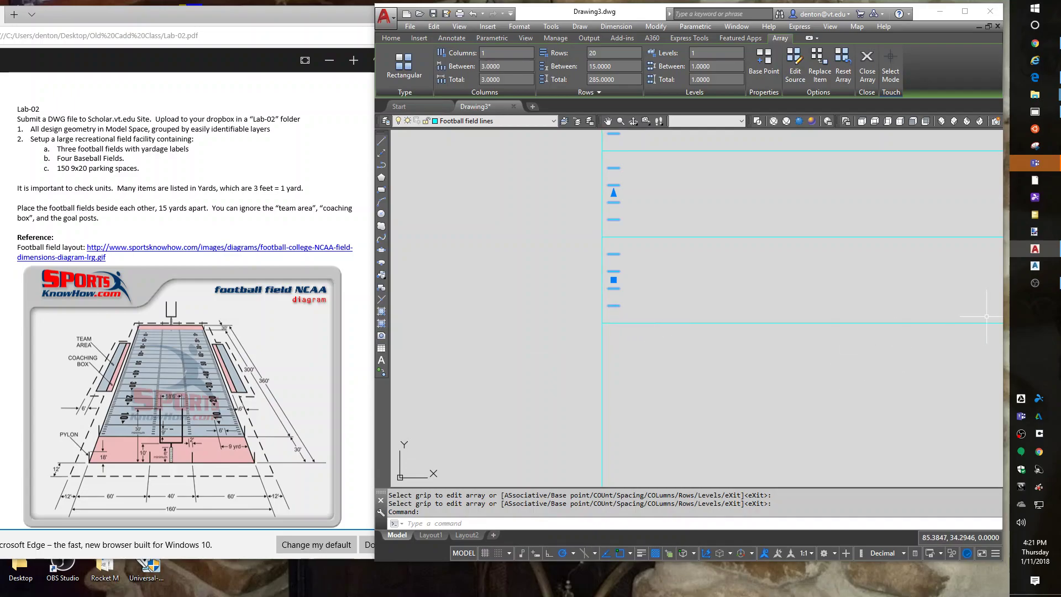
{"action": "type", "text": "cp"}
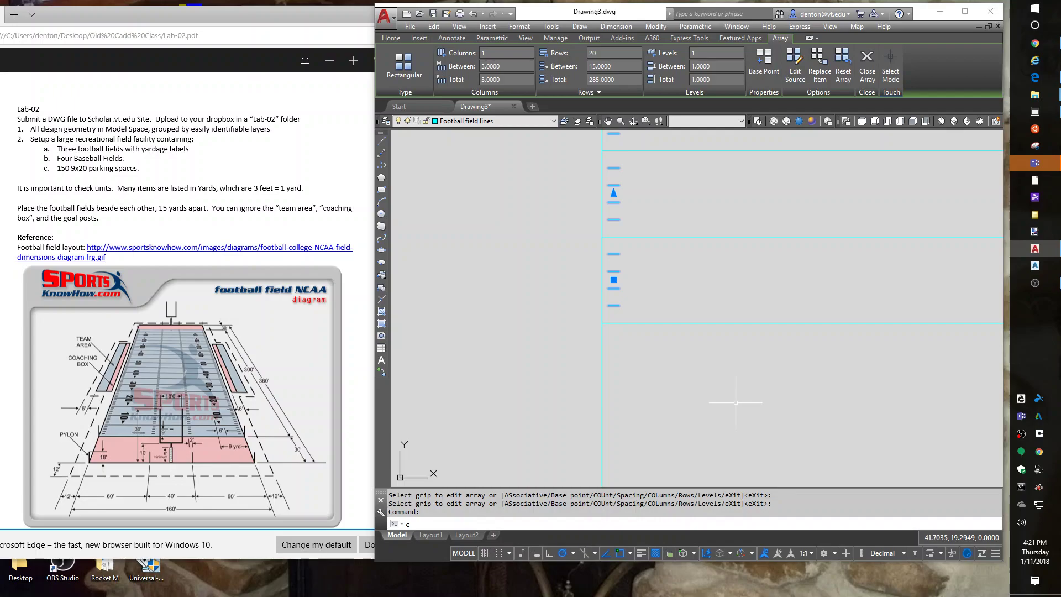
{"action": "key", "text": "Return"}
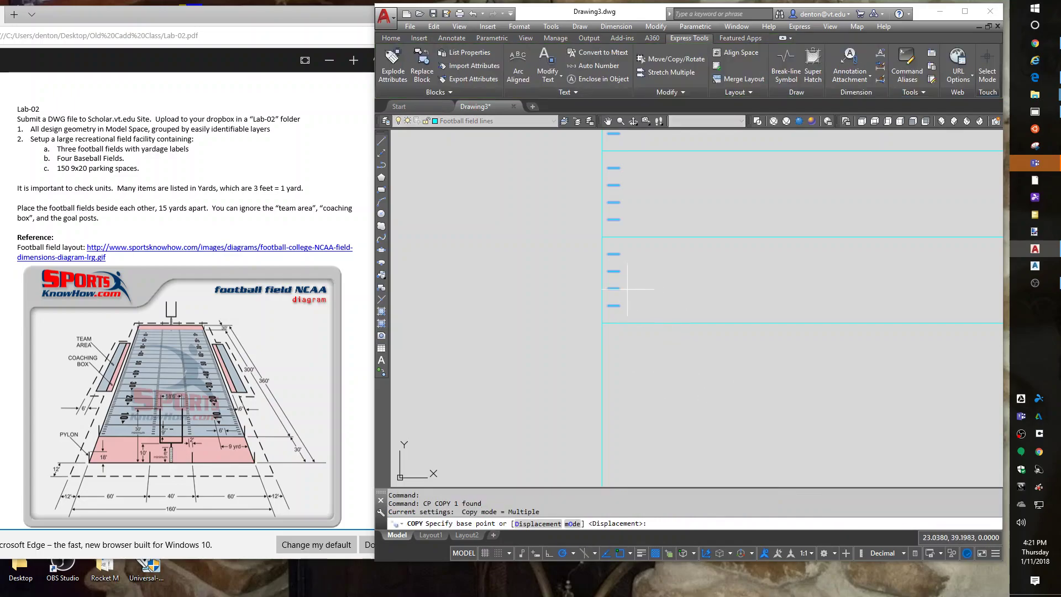
{"action": "left_click", "coordinate": [620, 305]}
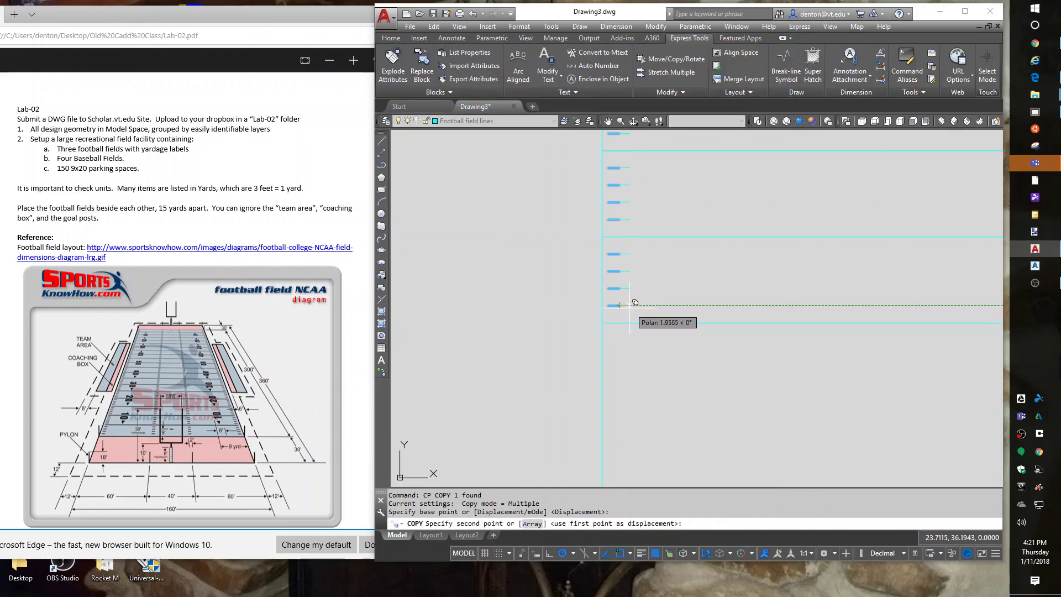
{"action": "type", "text": "58"}
{"action": "key", "text": "Return"}
{"action": "key", "text": "Return"}
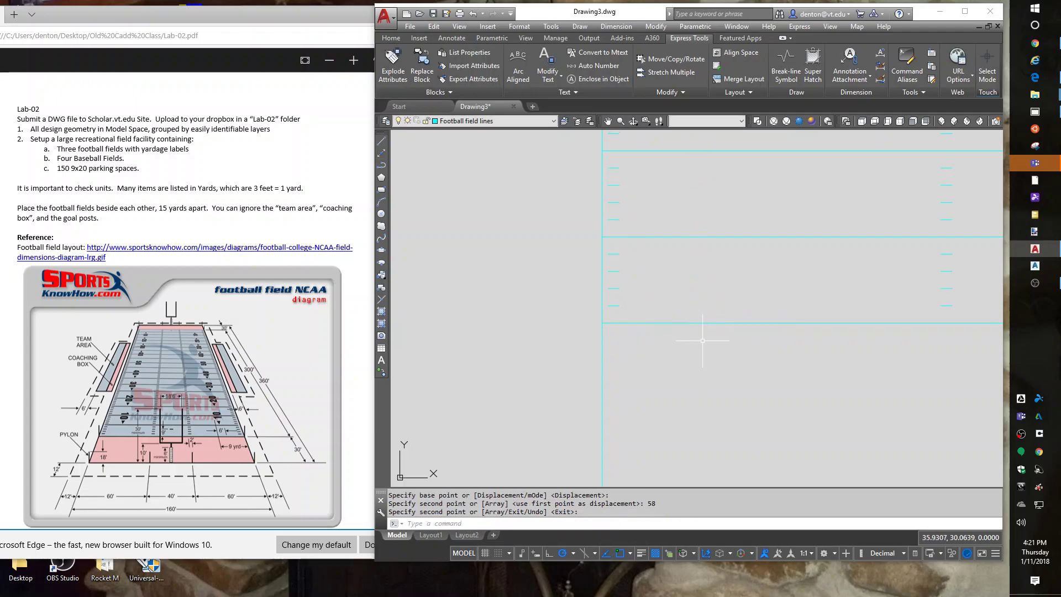
Step: Mirror both hash mark arrays about the field's vertical centerline, keeping the originals
{"action": "scroll", "coordinate": [812, 398], "scroll_direction": "down", "scroll_amount": 6}
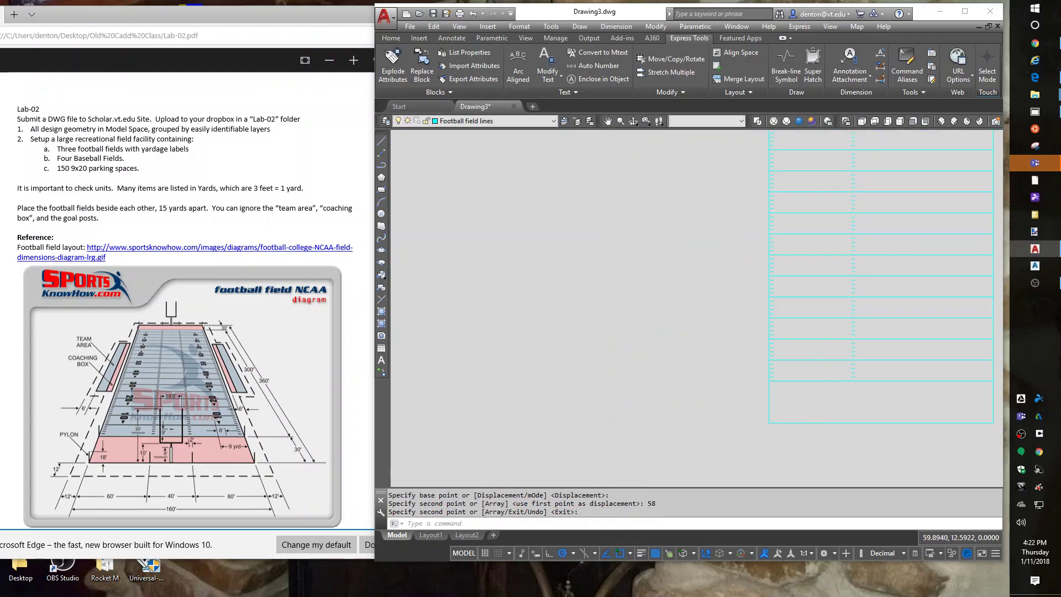
{"action": "middle_click_drag", "start_coordinate": [862, 400], "coordinate": [798, 438]}
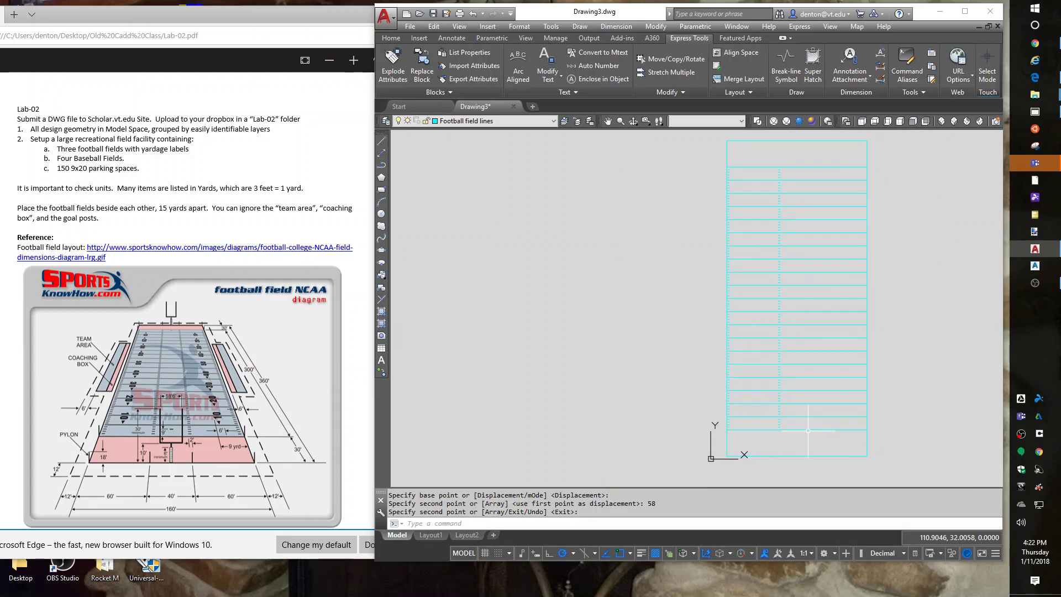
{"action": "type", "text": "mi"}
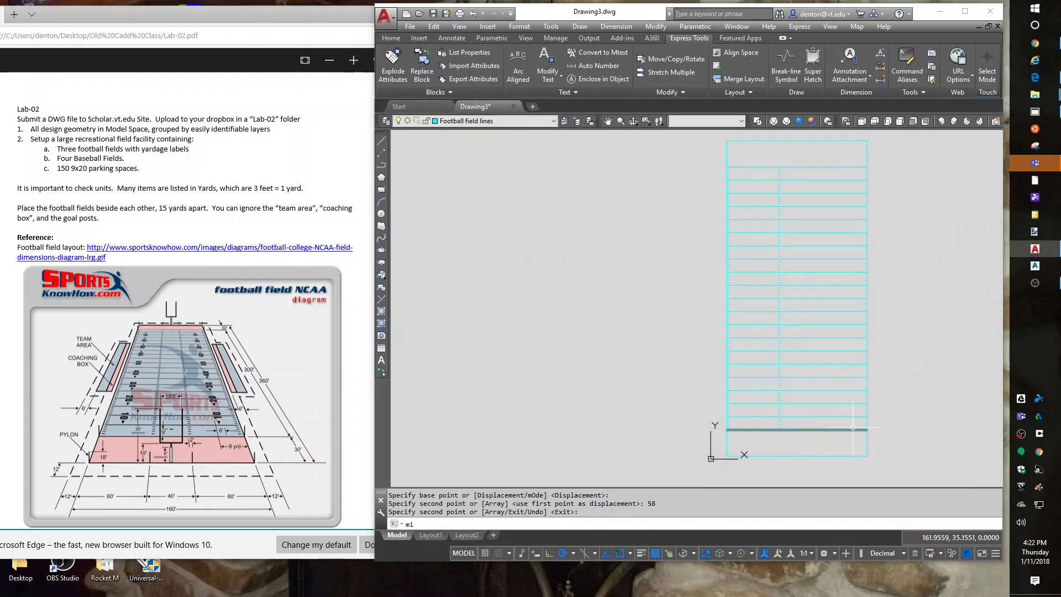
{"action": "key", "text": "Return"}
{"action": "left_click", "coordinate": [779, 293]}
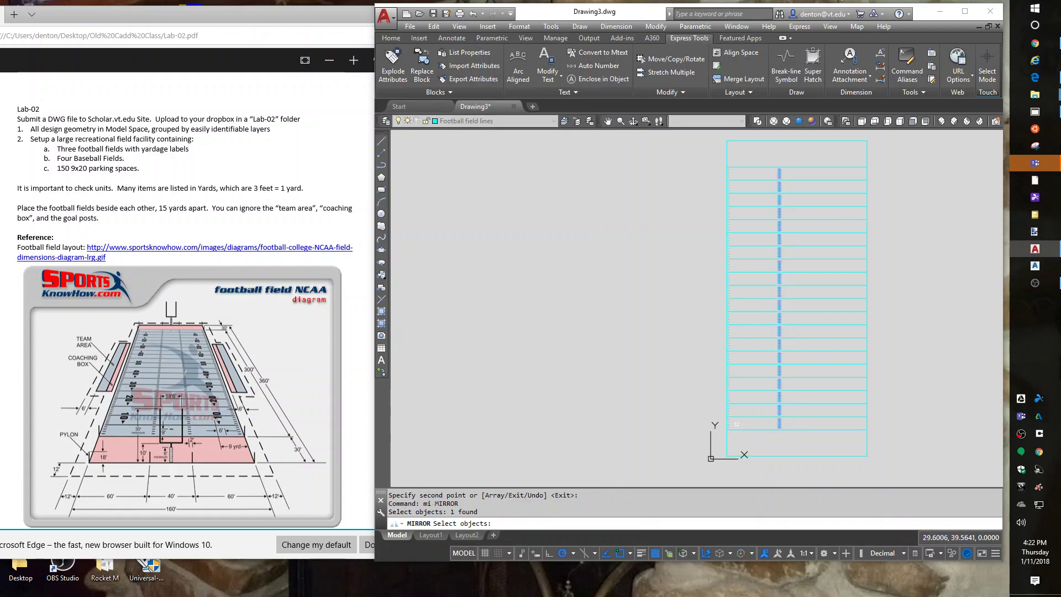
{"action": "left_click", "coordinate": [728, 424]}
{"action": "key", "text": "Return"}
{"action": "left_click", "coordinate": [796, 456]}
{"action": "left_click", "coordinate": [801, 475]}
{"action": "key", "text": "Return"}
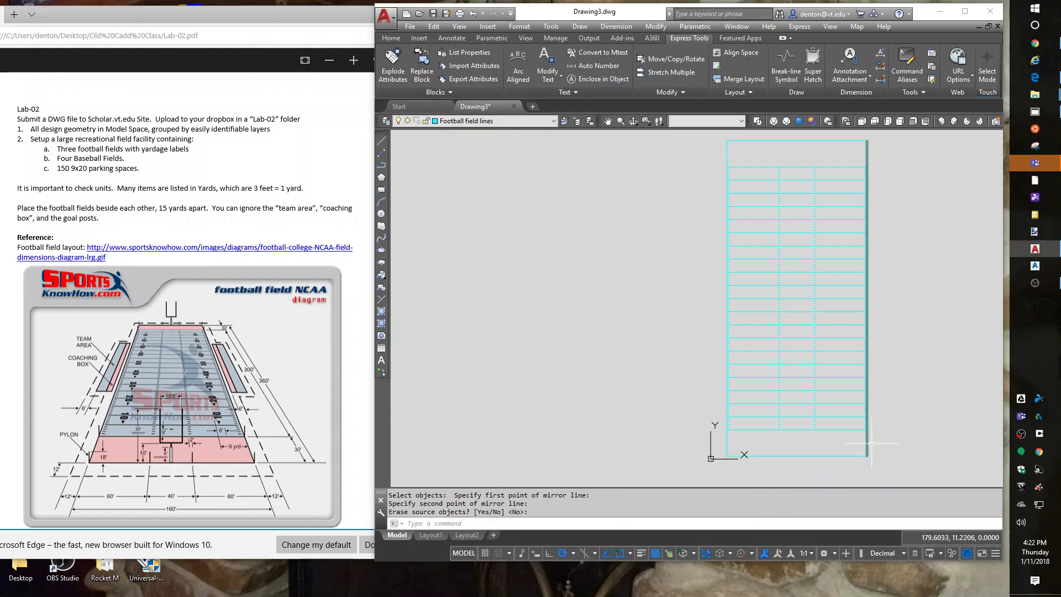
Step: Offset the field's left sideline 21 units into the field as a guide line
{"action": "scroll", "coordinate": [756, 411], "scroll_direction": "up", "scroll_amount": 5}
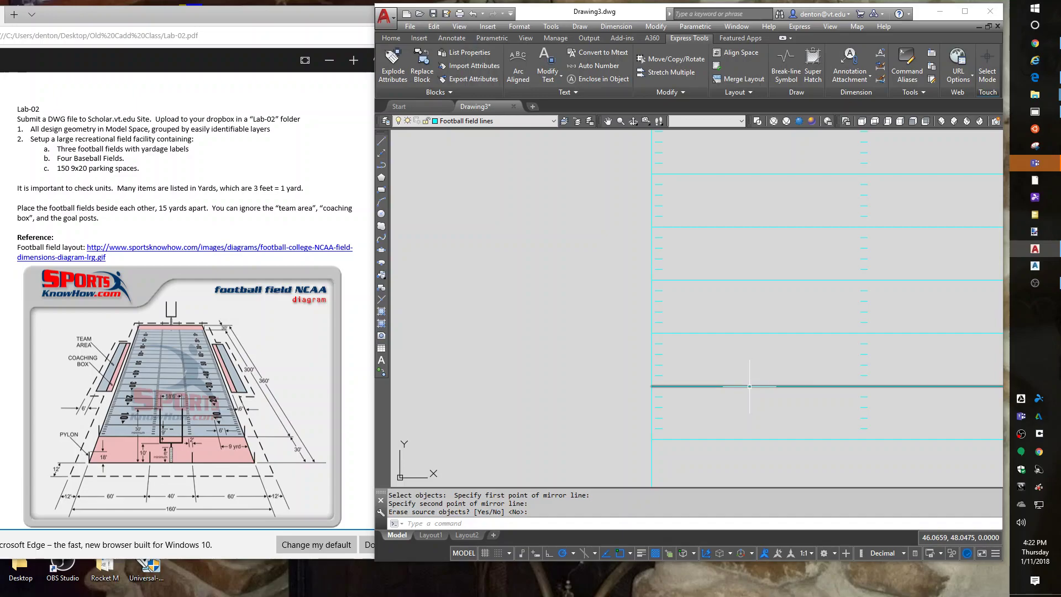
{"action": "scroll", "coordinate": [718, 441], "scroll_direction": "down", "scroll_amount": 5}
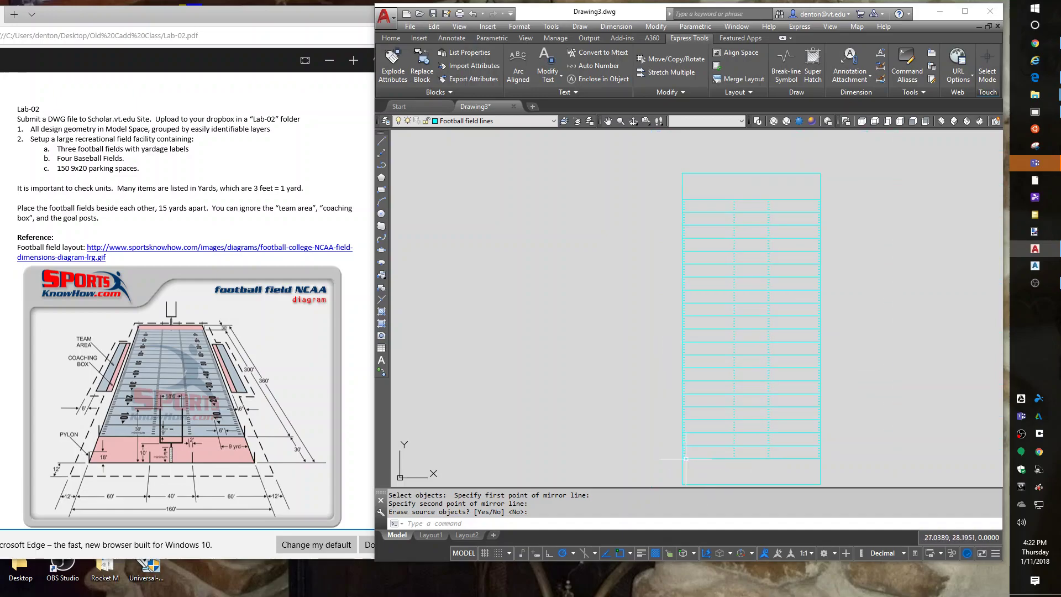
{"action": "middle_click_drag", "start_coordinate": [713, 450], "coordinate": [690, 420]}
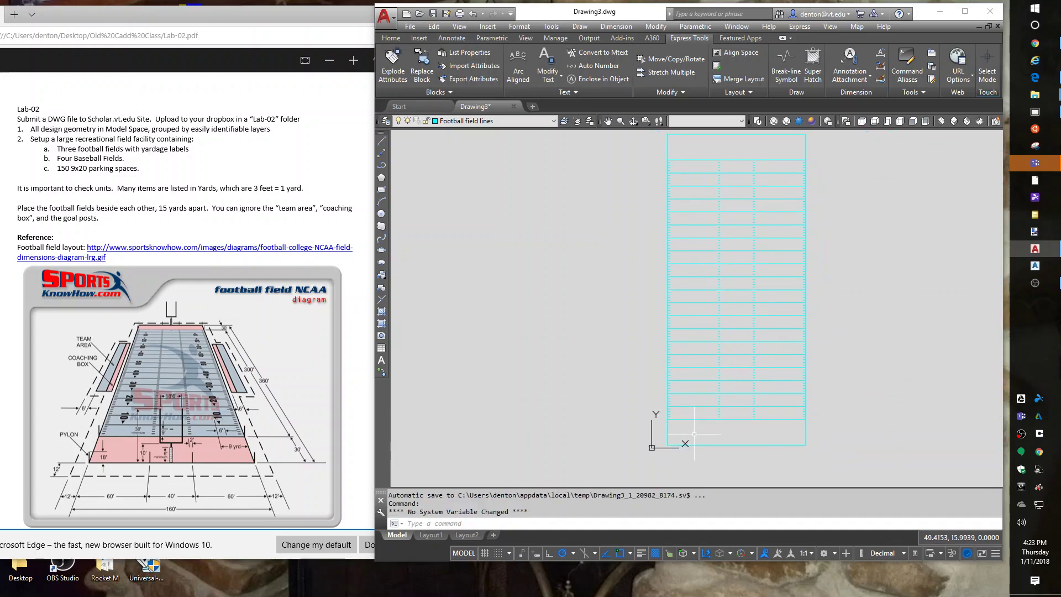
{"action": "type", "text": "o"}
{"action": "key", "text": "Return"}
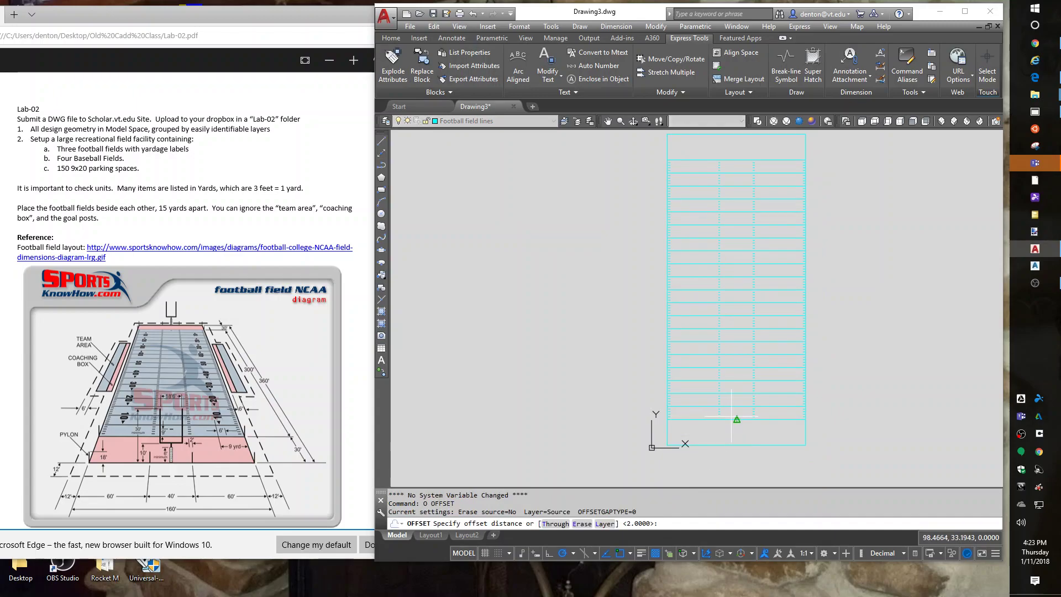
{"action": "type", "text": "21"}
{"action": "key", "text": "Return"}
{"action": "left_click", "coordinate": [666, 435]}
{"action": "left_click", "coordinate": [667, 435]}
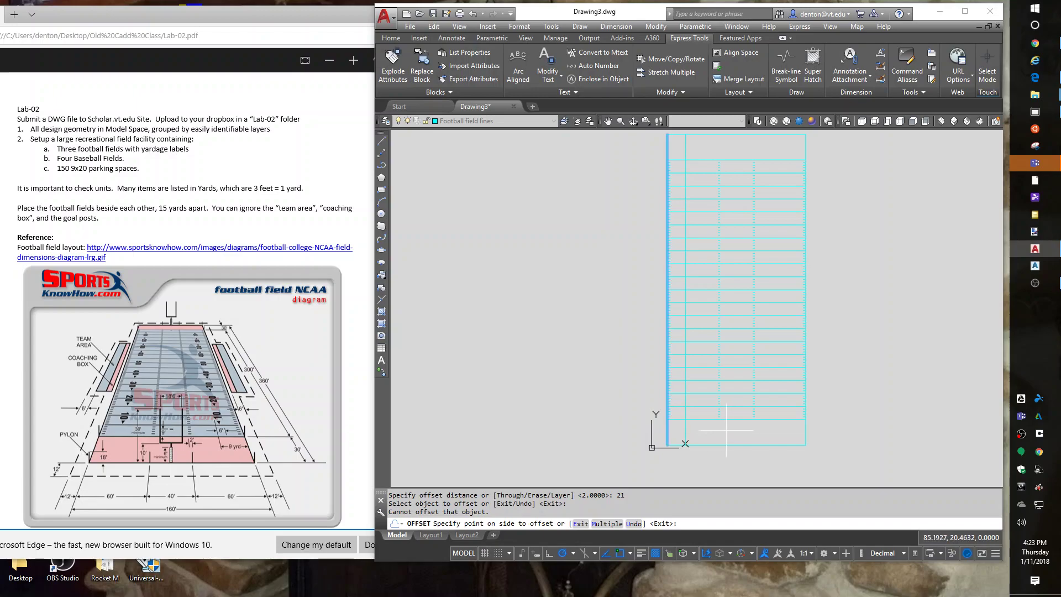
{"action": "left_click", "coordinate": [725, 430]}
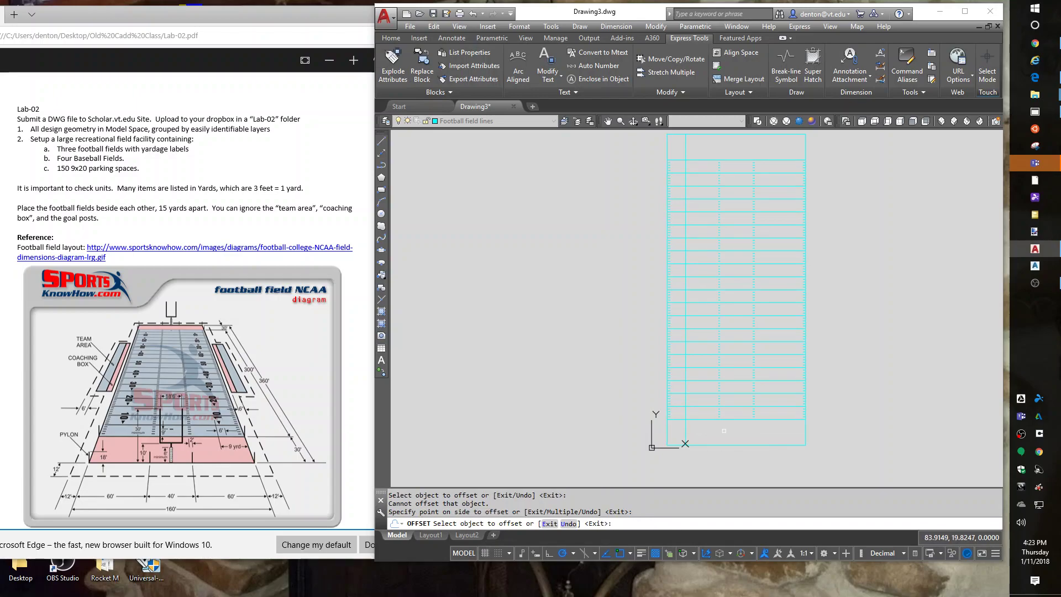
{"action": "key", "text": "Return"}
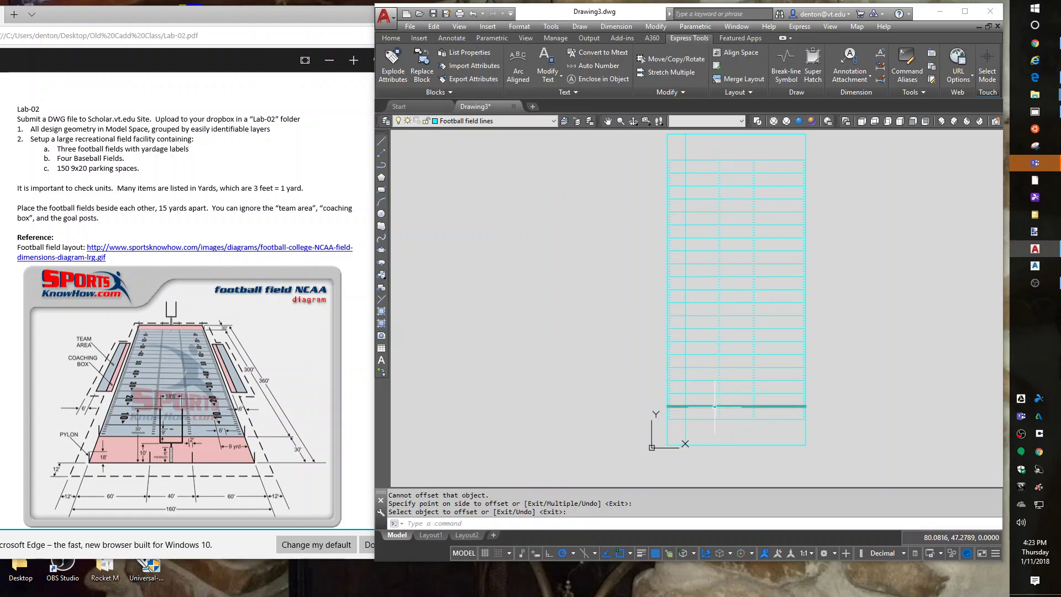
Step: Make the text layer current and create a new text style named std
{"action": "left_click", "coordinate": [464, 121]}
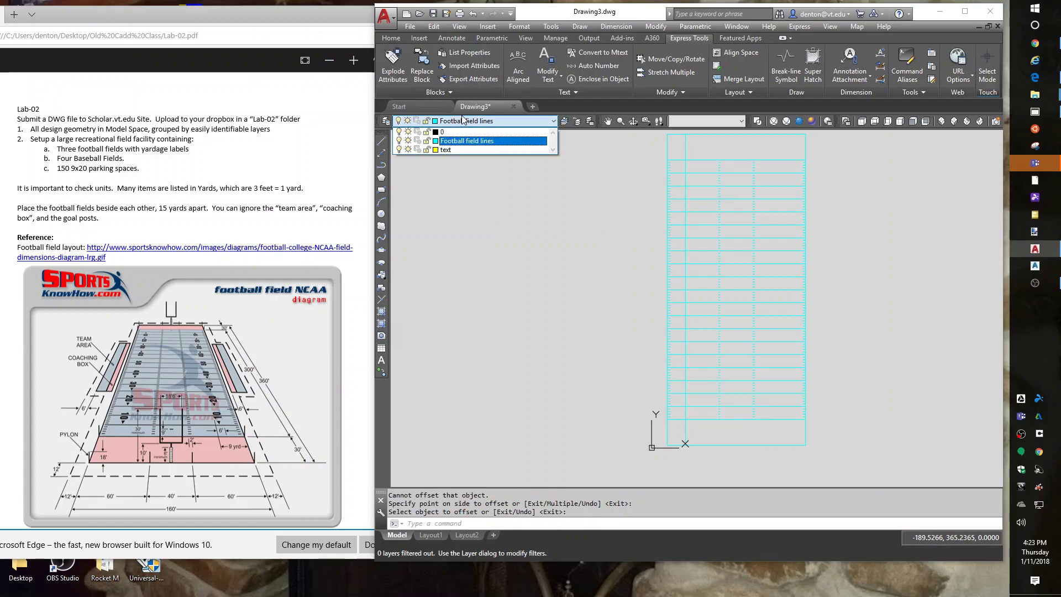
{"action": "left_click", "coordinate": [460, 150]}
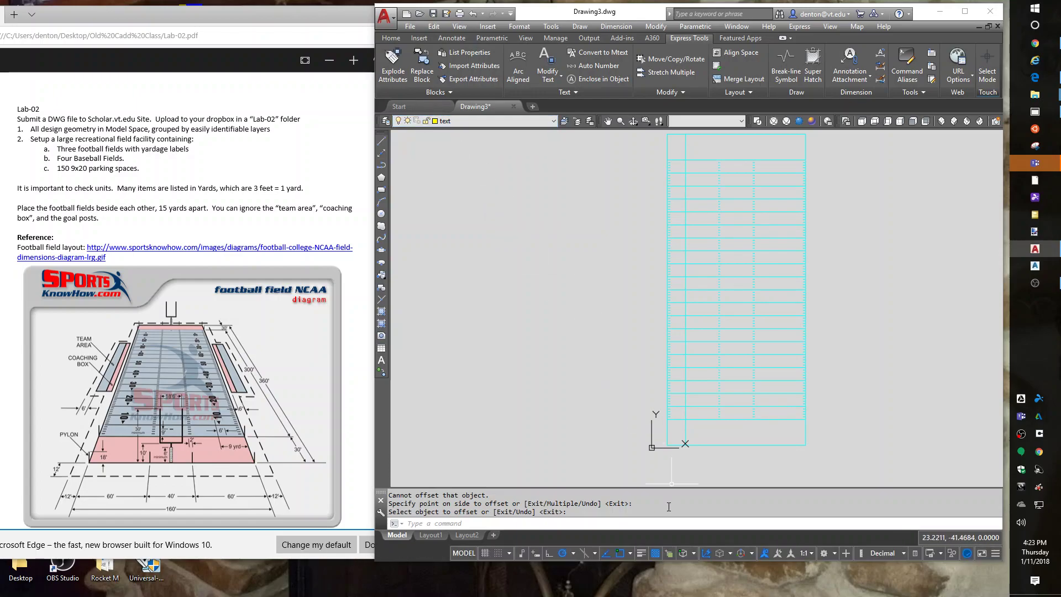
{"action": "type", "text": "ST"}
{"action": "key", "text": "Return"}
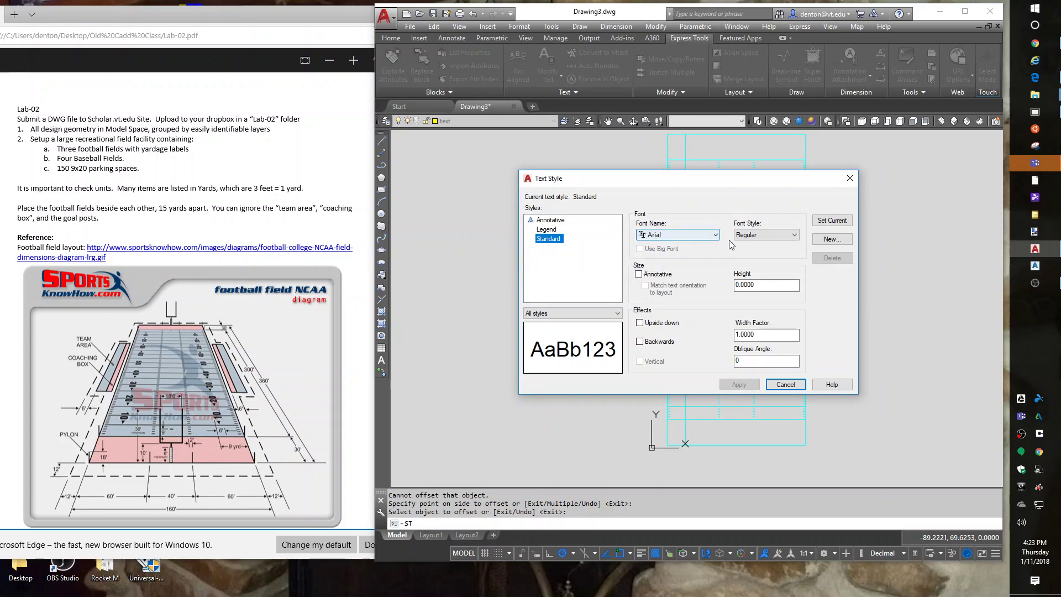
{"action": "left_click", "coordinate": [831, 240]}
{"action": "type", "text": "std"}
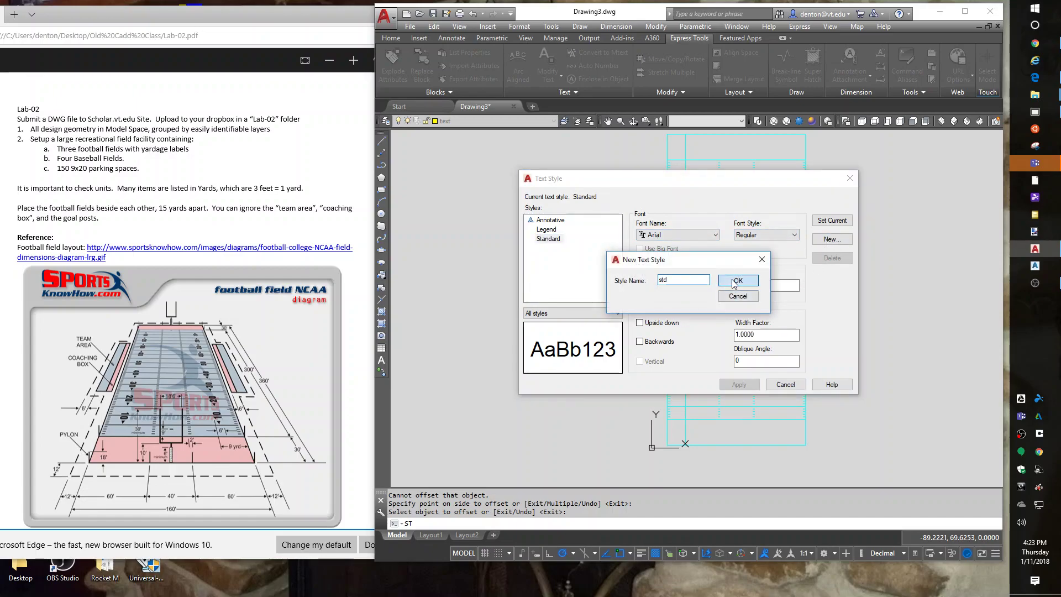
{"action": "left_click", "coordinate": [738, 280]}
Step: Set the std text style's font to romans.shx and apply it
{"action": "left_click", "coordinate": [669, 237]}
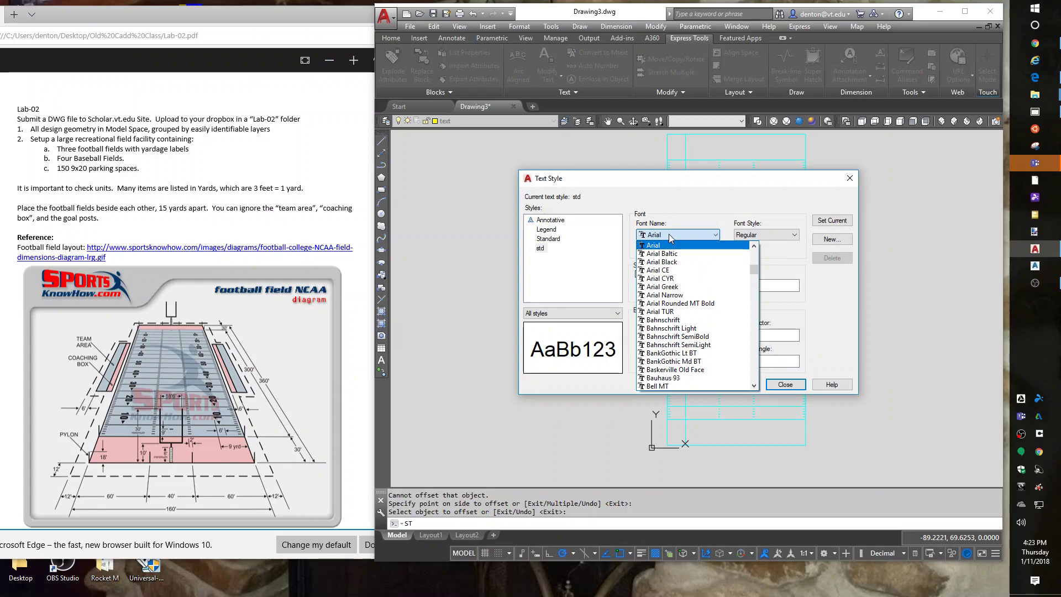
{"action": "key", "text": "r"}
{"action": "left_click", "coordinate": [676, 302]}
{"action": "left_click", "coordinate": [742, 385]}
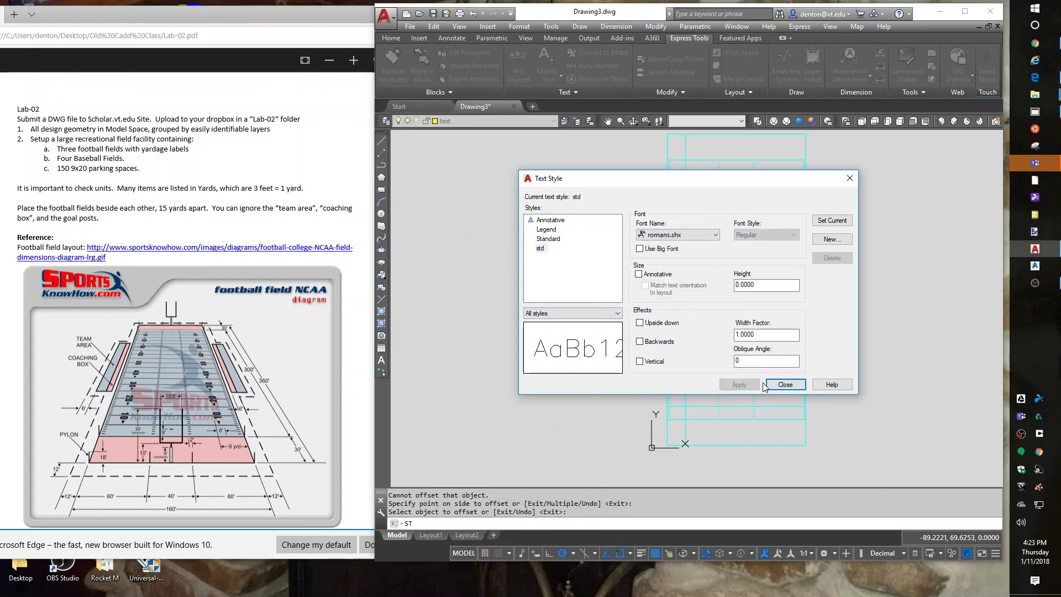
{"action": "left_click", "coordinate": [785, 385]}
Step: Place single-line text "10" where the guide line crosses the lower 10-yard line, with height 6 and rotation -90
{"action": "scroll", "coordinate": [687, 398], "scroll_direction": "up", "scroll_amount": 5}
{"action": "scroll", "coordinate": [686, 398], "scroll_direction": "up", "scroll_amount": 1}
{"action": "scroll", "coordinate": [699, 354], "scroll_direction": "up", "scroll_amount": 1}
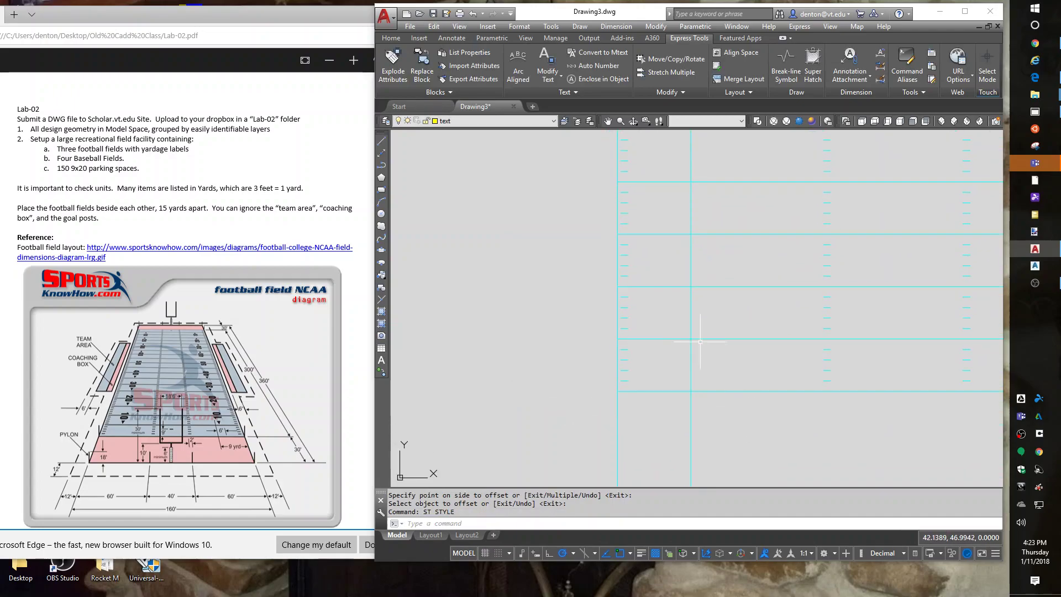
{"action": "type", "text": "dt"}
{"action": "key", "text": "Return"}
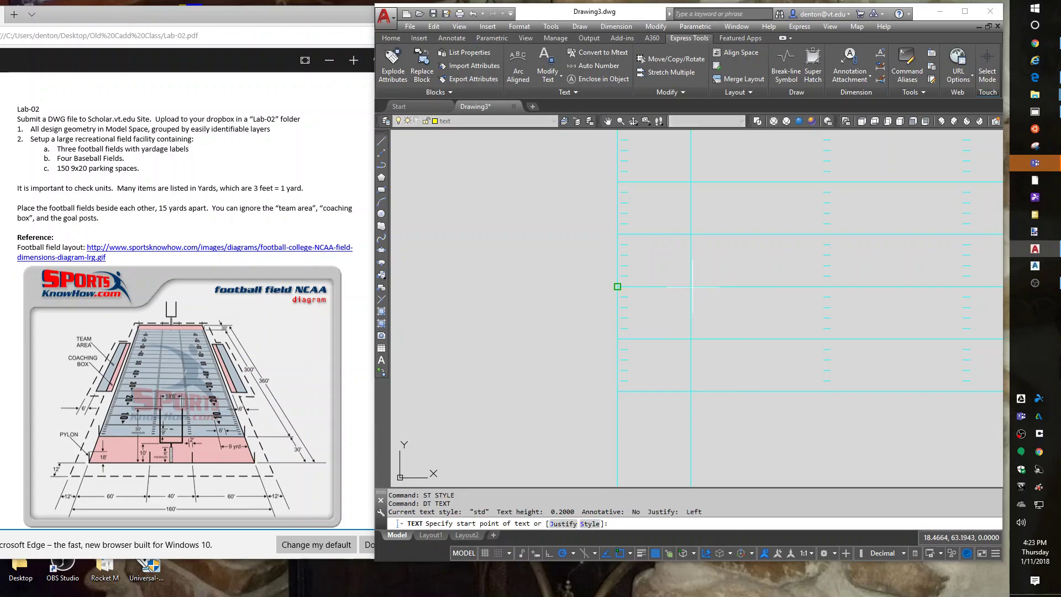
{"action": "type", "text": "int of"}
{"action": "key", "text": "Return"}
{"action": "left_click", "coordinate": [690, 286]}
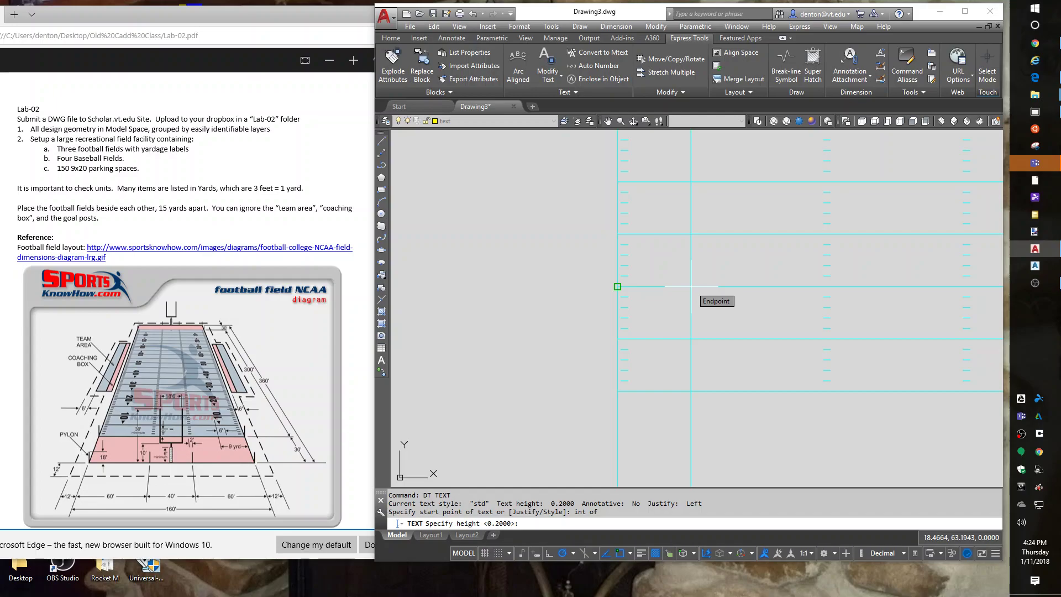
{"action": "type", "text": "6"}
{"action": "key", "text": "Return"}
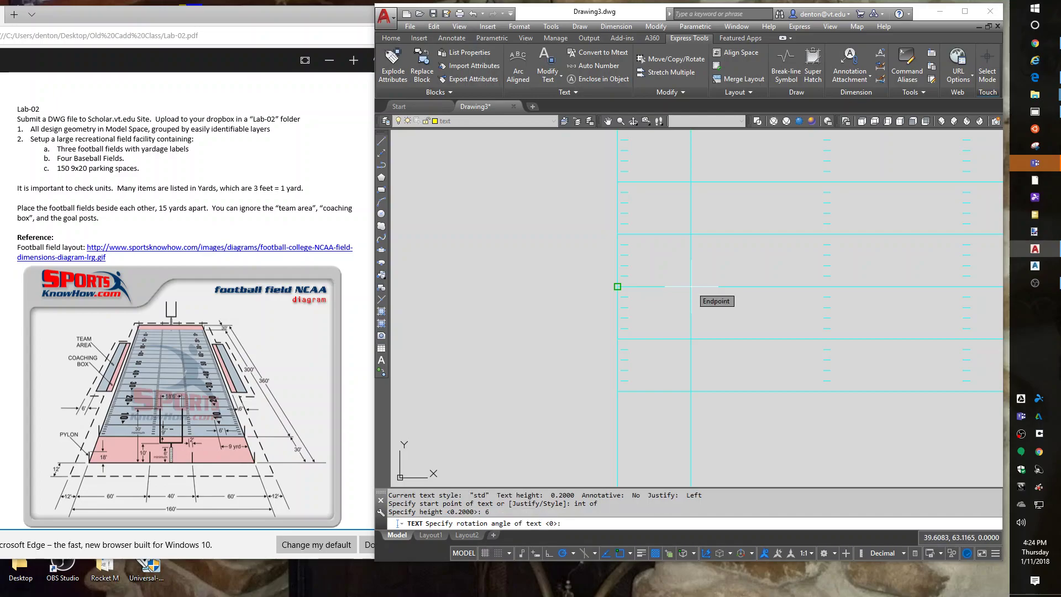
{"action": "type", "text": "-90"}
{"action": "key", "text": "Return"}
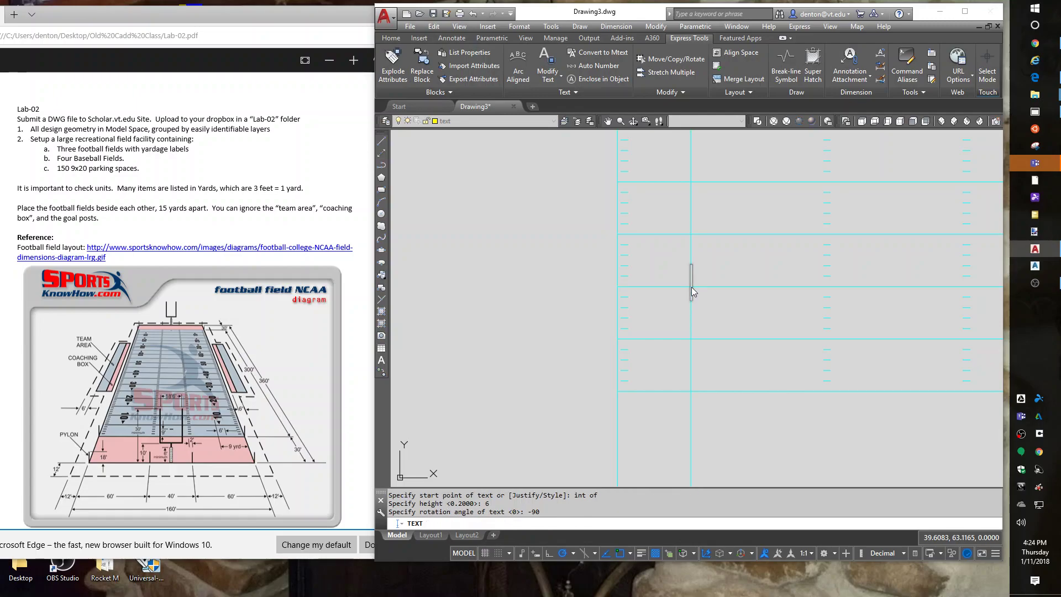
{"action": "type", "text": "10"}
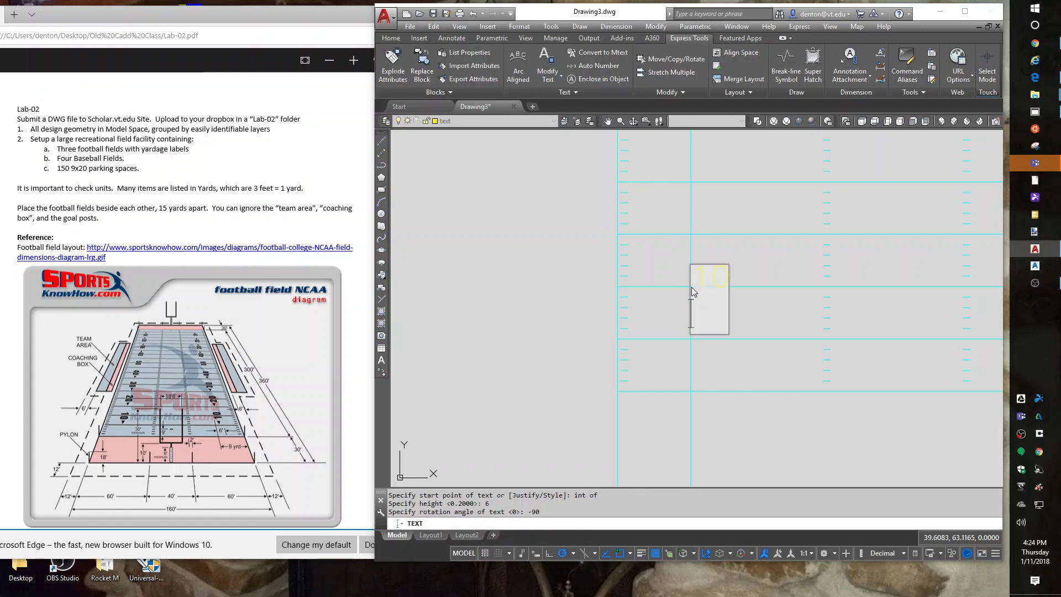
{"action": "key", "text": "Return"}
{"action": "key", "text": "Return"}
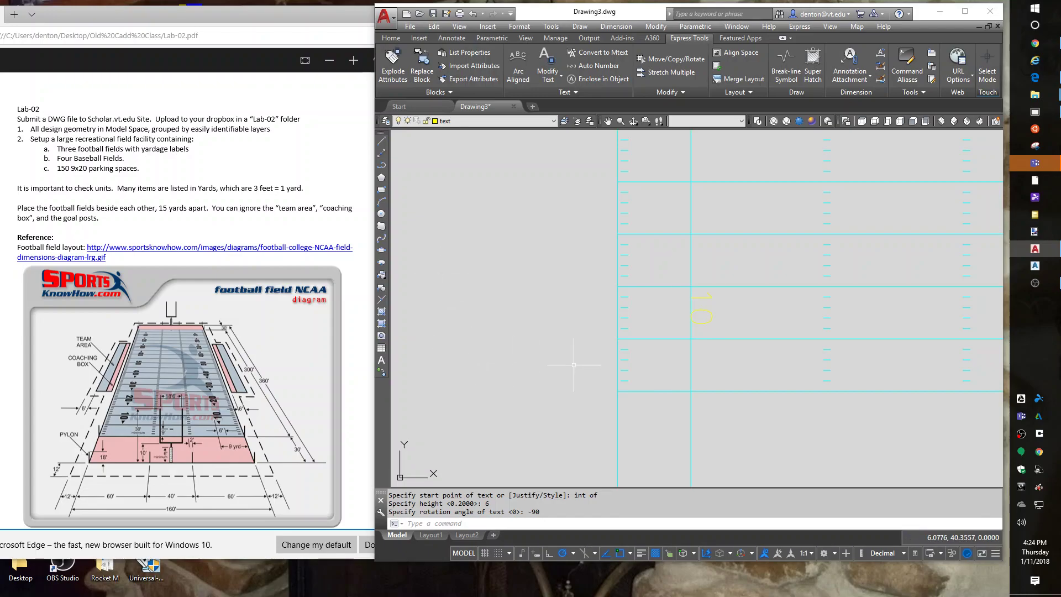
Step: Change the justification of the "10" yardage label to Center
{"action": "left_click", "coordinate": [698, 310]}
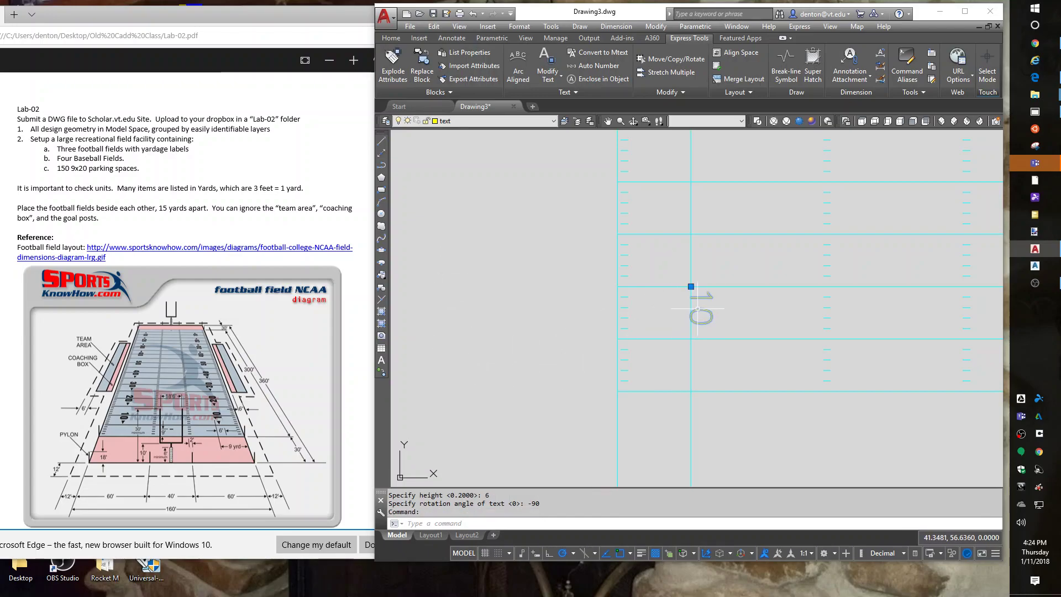
{"action": "key", "text": "ctrl+1"}
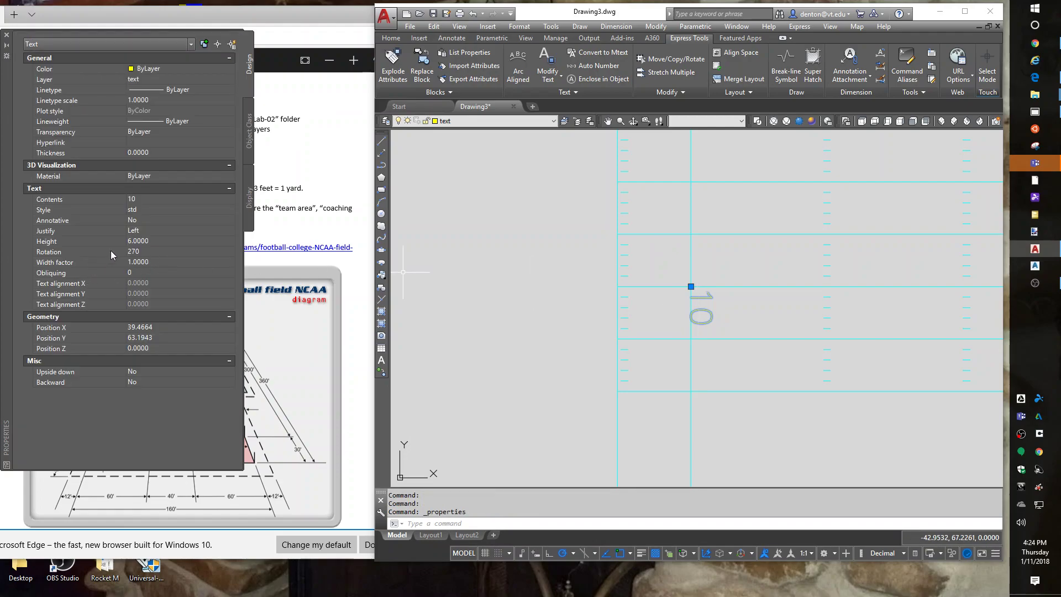
{"action": "left_click", "coordinate": [144, 232]}
{"action": "left_click", "coordinate": [145, 232]}
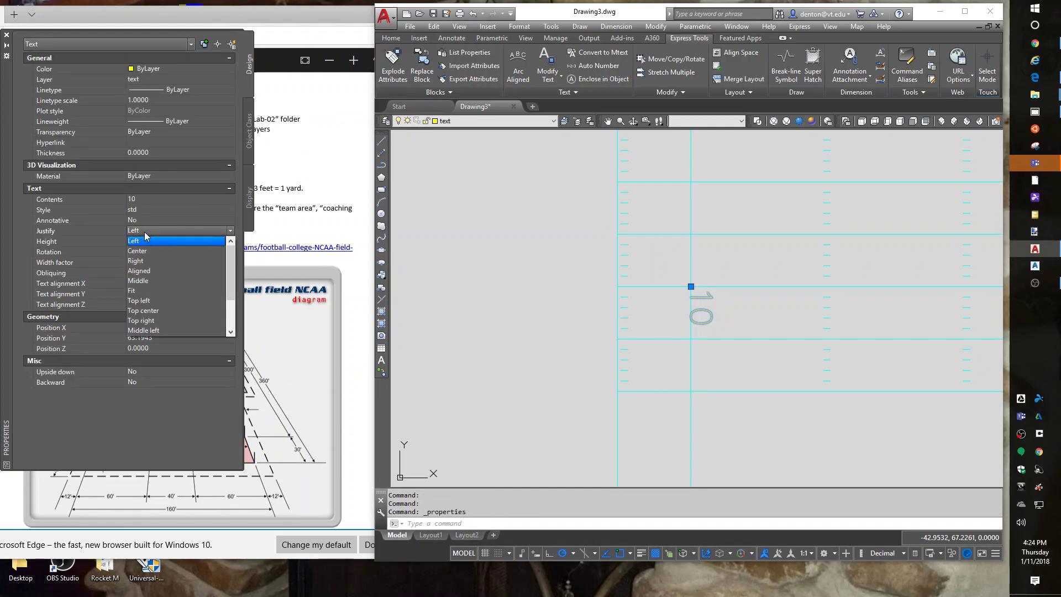
{"action": "left_click", "coordinate": [142, 251]}
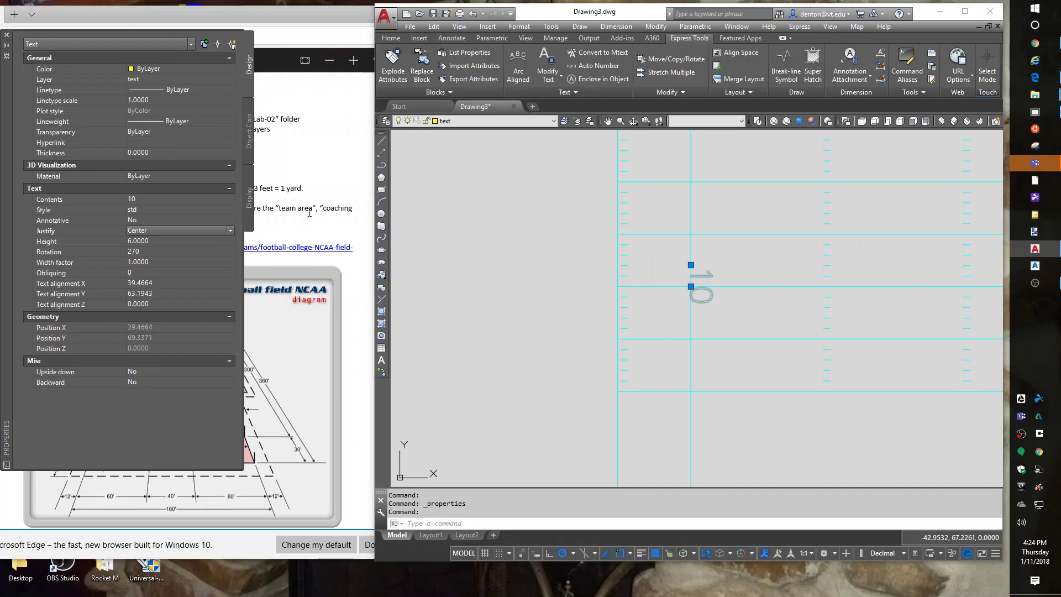
{"action": "left_click", "coordinate": [7, 36]}
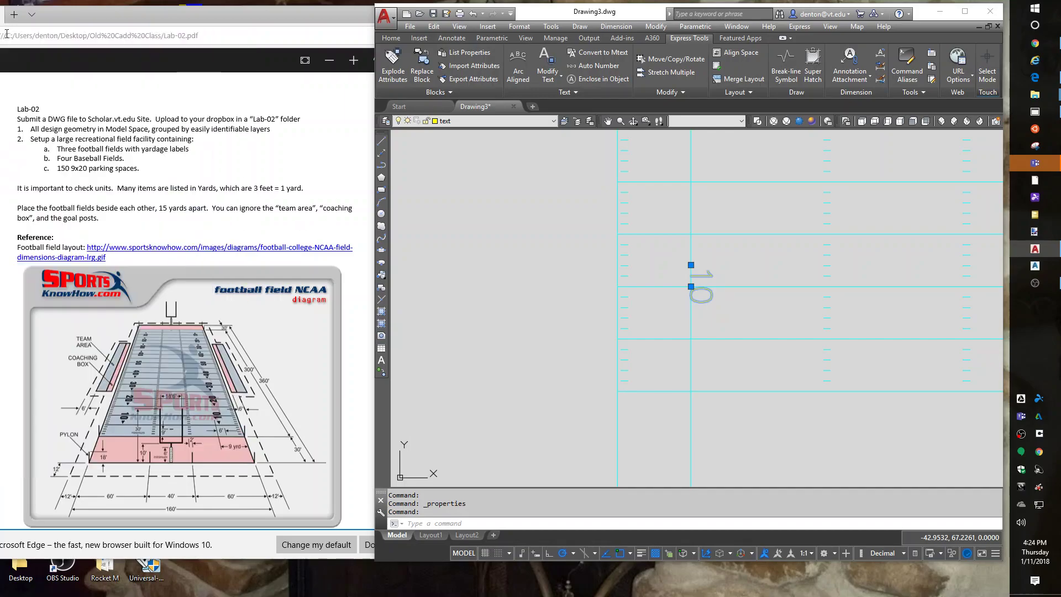
{"action": "key", "text": "Escape"}
{"action": "key", "text": "Escape"}
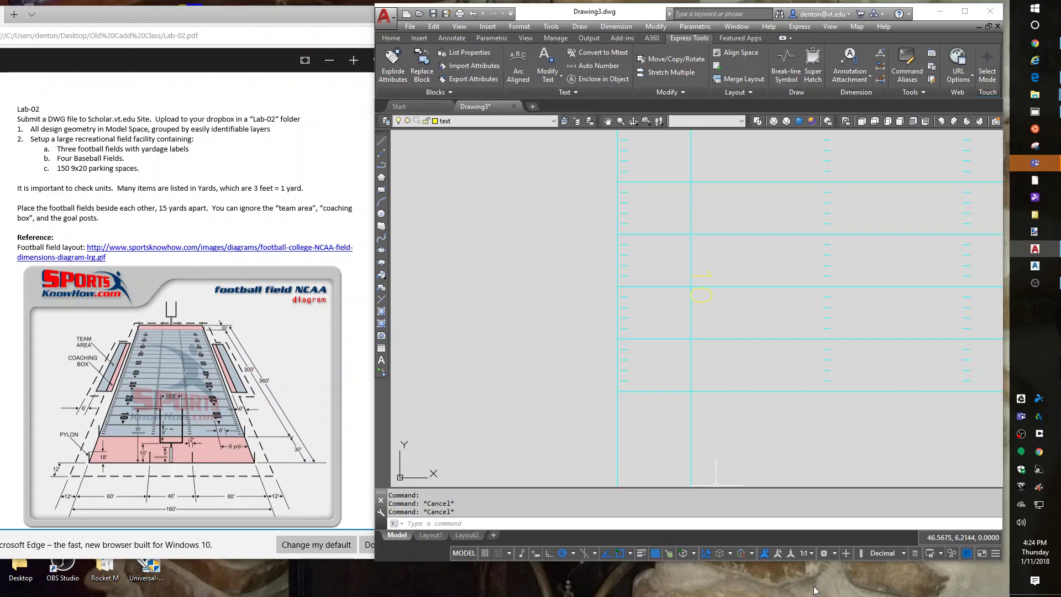
Step: Turn on lineweight display and set the text layer's lineweight to 0.50 mm
{"action": "left_click", "coordinate": [642, 553]}
{"action": "type", "text": "la"}
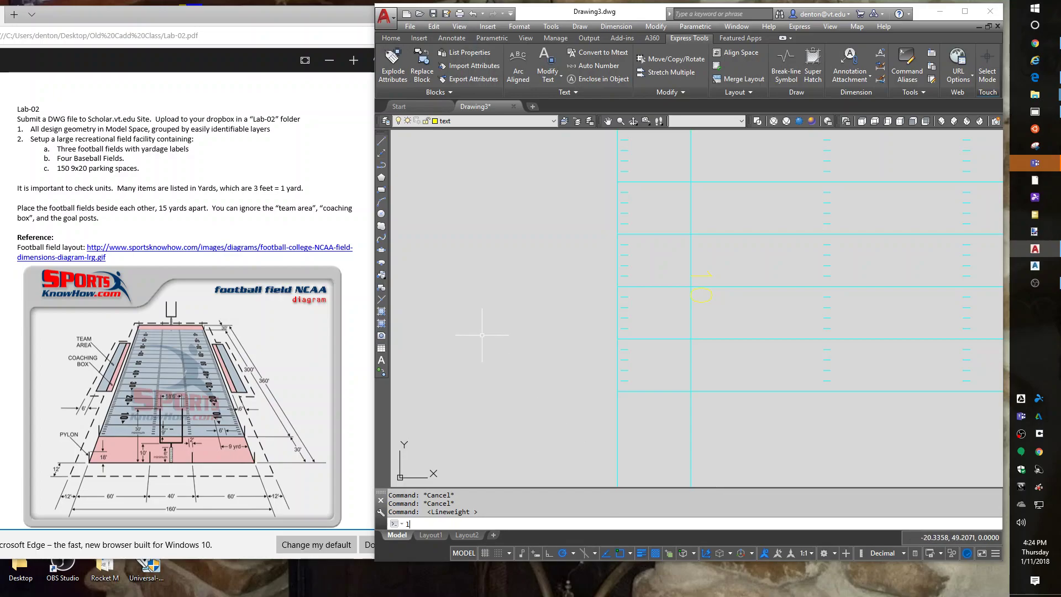
{"action": "key", "text": "Return"}
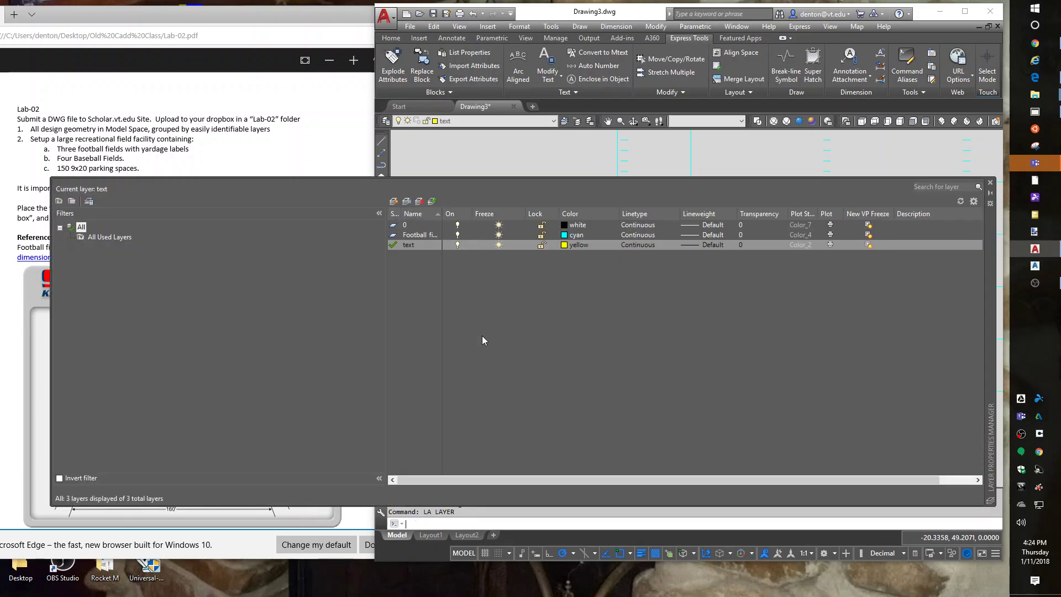
{"action": "left_click", "coordinate": [713, 245]}
{"action": "left_click", "coordinate": [587, 326]}
{"action": "left_click", "coordinate": [587, 326]}
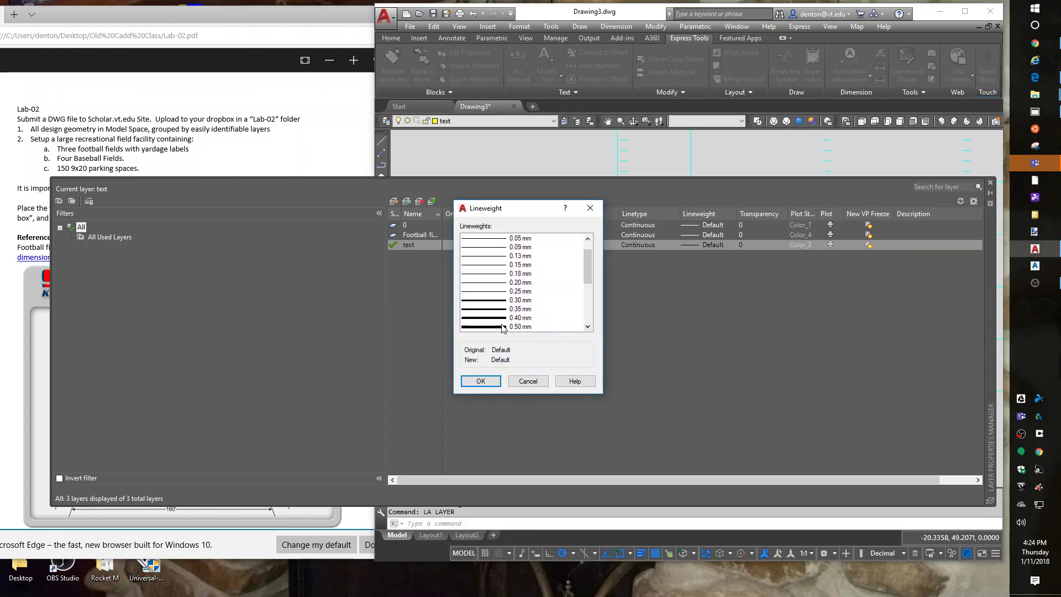
{"action": "left_click", "coordinate": [503, 326]}
{"action": "left_click", "coordinate": [478, 381]}
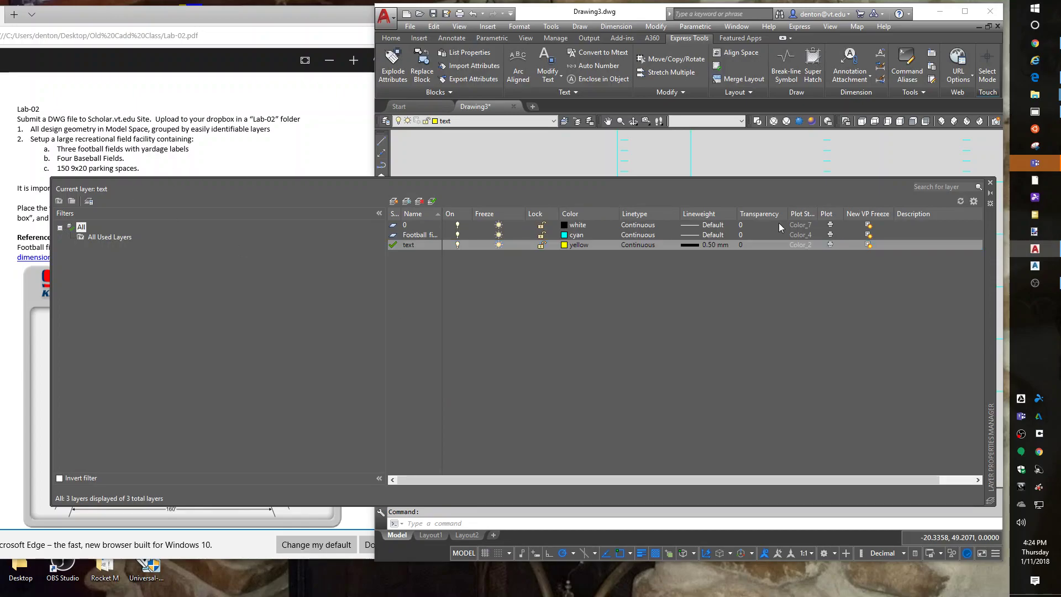
{"action": "left_click", "coordinate": [990, 182]}
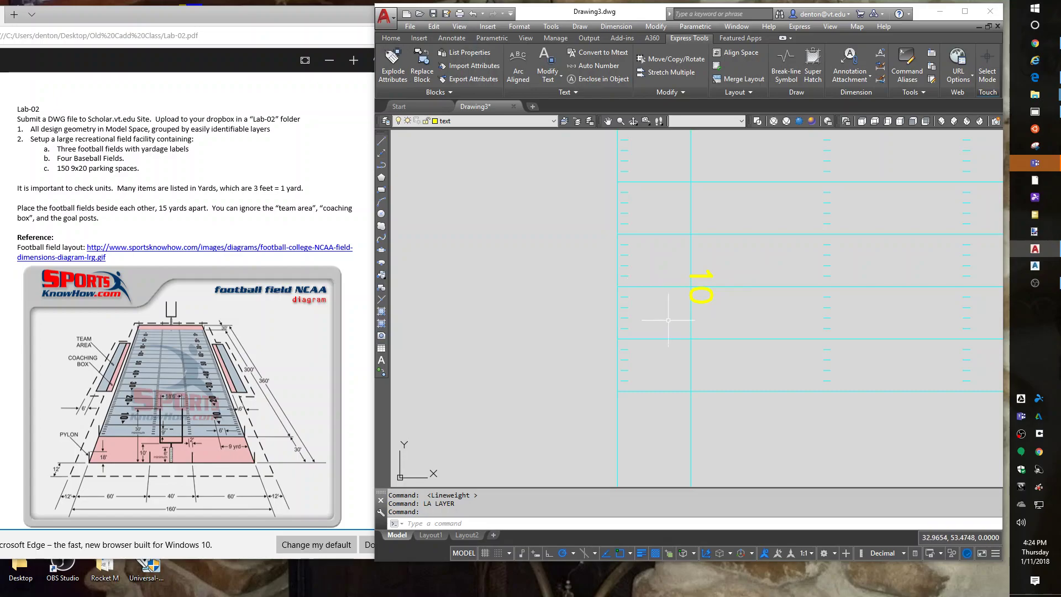
Step: Erase the vertical guide line running along the "10" yardage label
{"action": "left_click", "coordinate": [691, 326]}
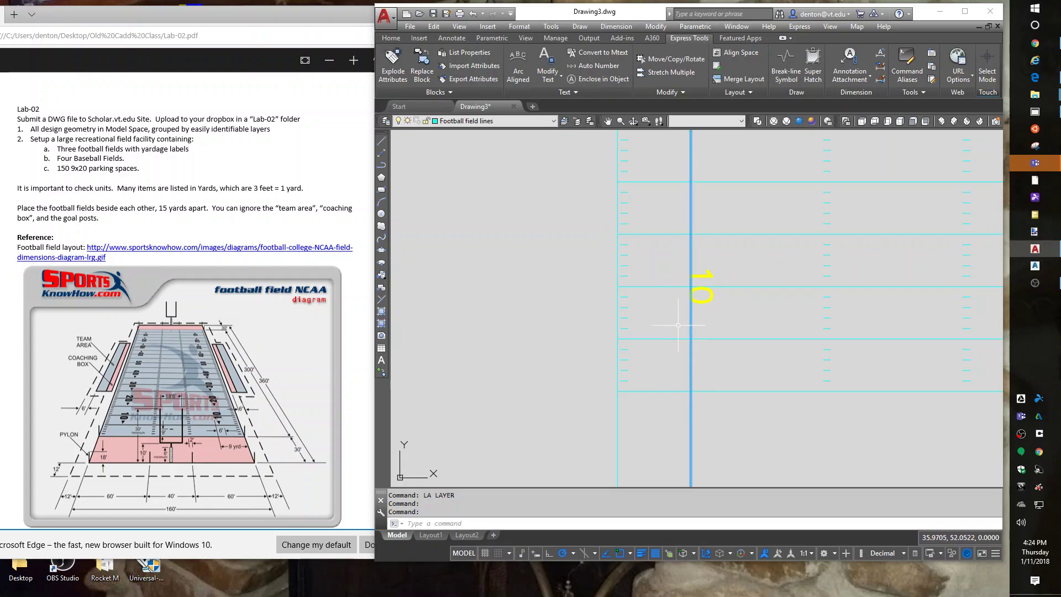
{"action": "key", "text": "Delete"}
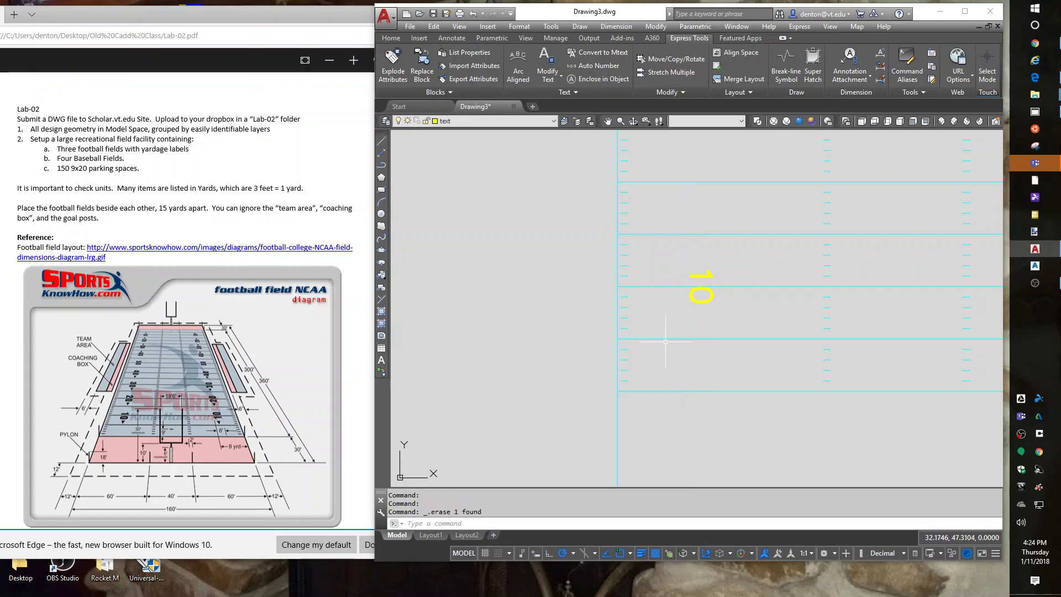
{"action": "scroll", "coordinate": [663, 348], "scroll_direction": "down", "scroll_amount": 4}
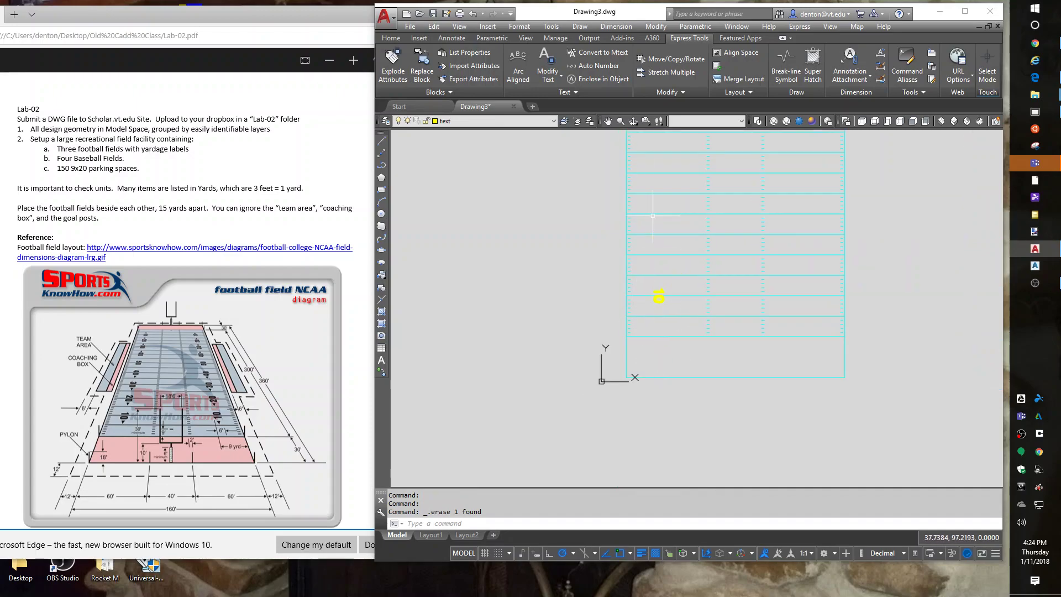
{"action": "middle_click_drag", "start_coordinate": [668, 246], "coordinate": [670, 339]}
{"action": "scroll", "coordinate": [670, 339], "scroll_direction": "down", "scroll_amount": 3}
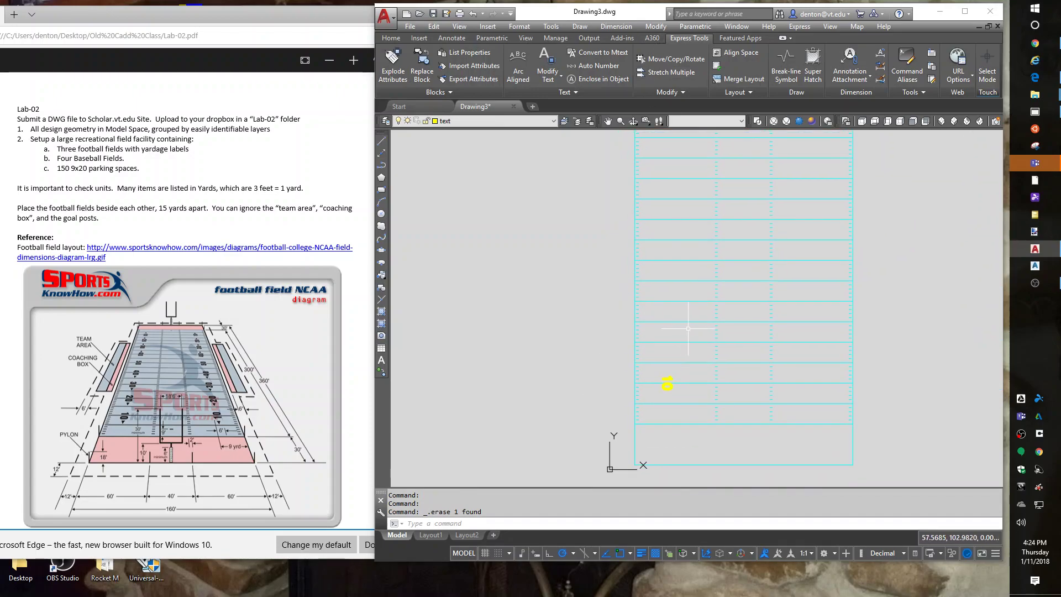
{"action": "scroll", "coordinate": [689, 327], "scroll_direction": "up", "scroll_amount": 3}
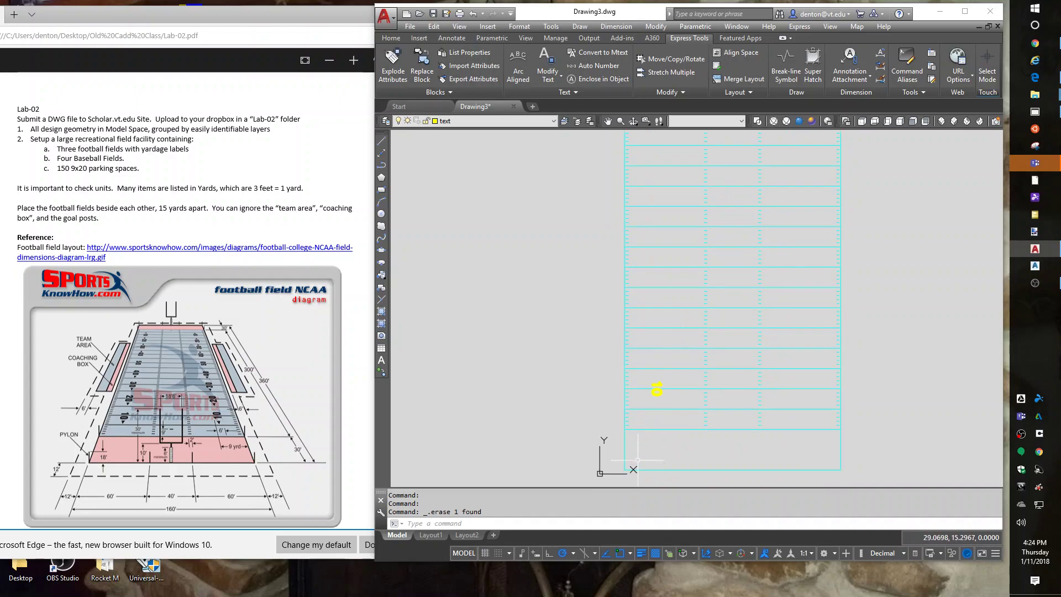
{"action": "type", "text": "a"}
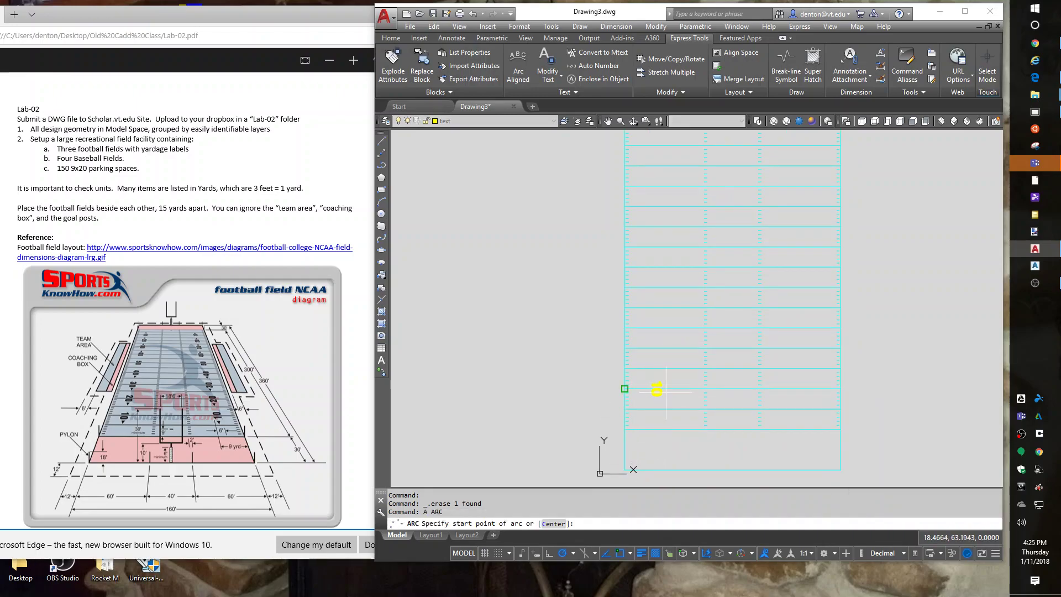
{"action": "key", "text": "Escape"}
{"action": "key", "text": "Escape"}
{"action": "key", "text": "Escape"}
Step: Create a rectangular array of the "10" yardage label with 1 column
{"action": "type", "text": "Ar"}
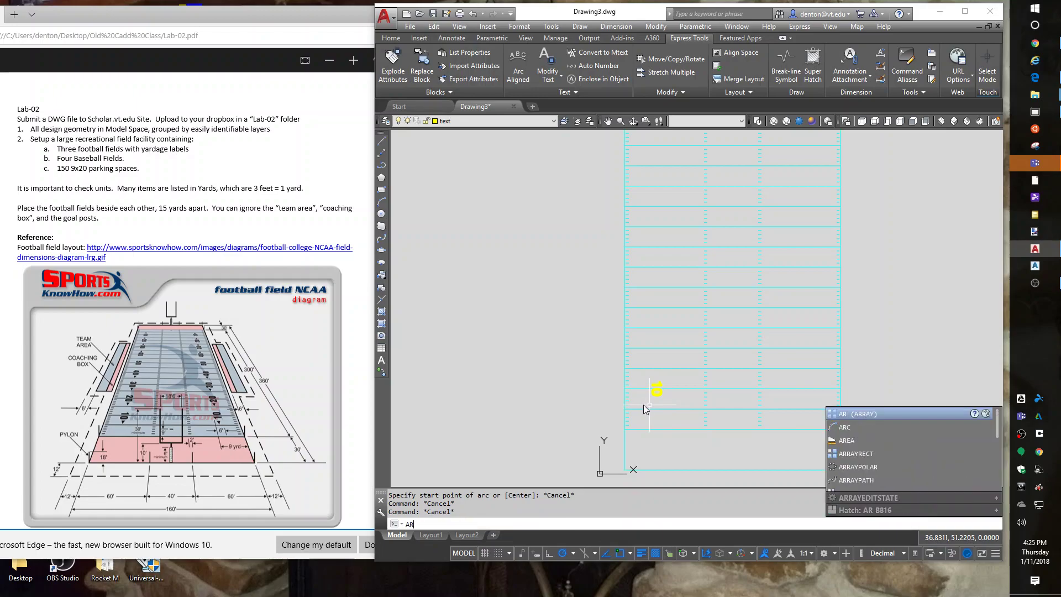
{"action": "key", "text": "Return"}
{"action": "left_click", "coordinate": [658, 391]}
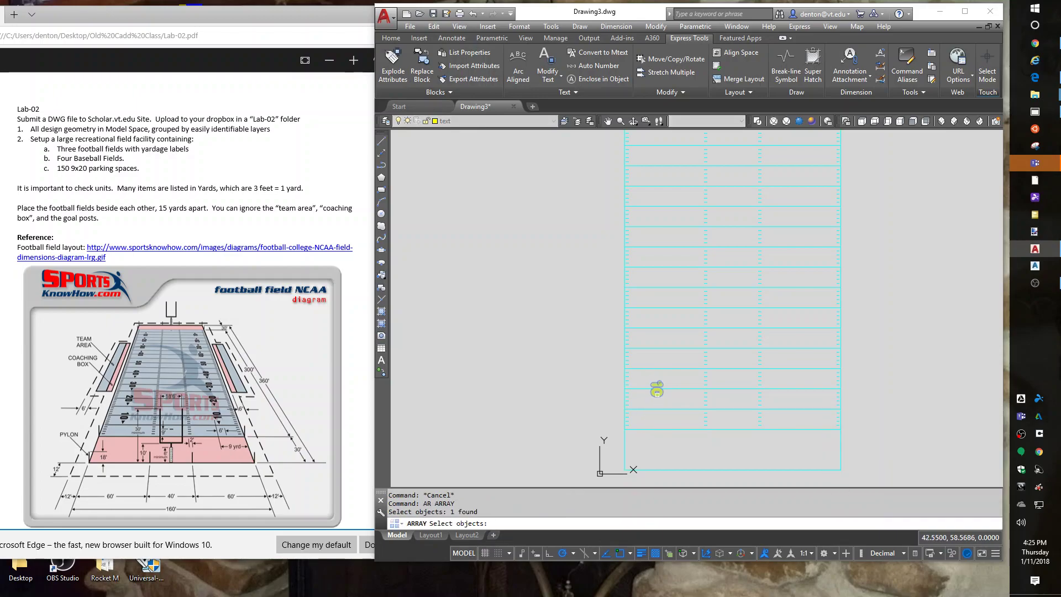
{"action": "key", "text": "Return"}
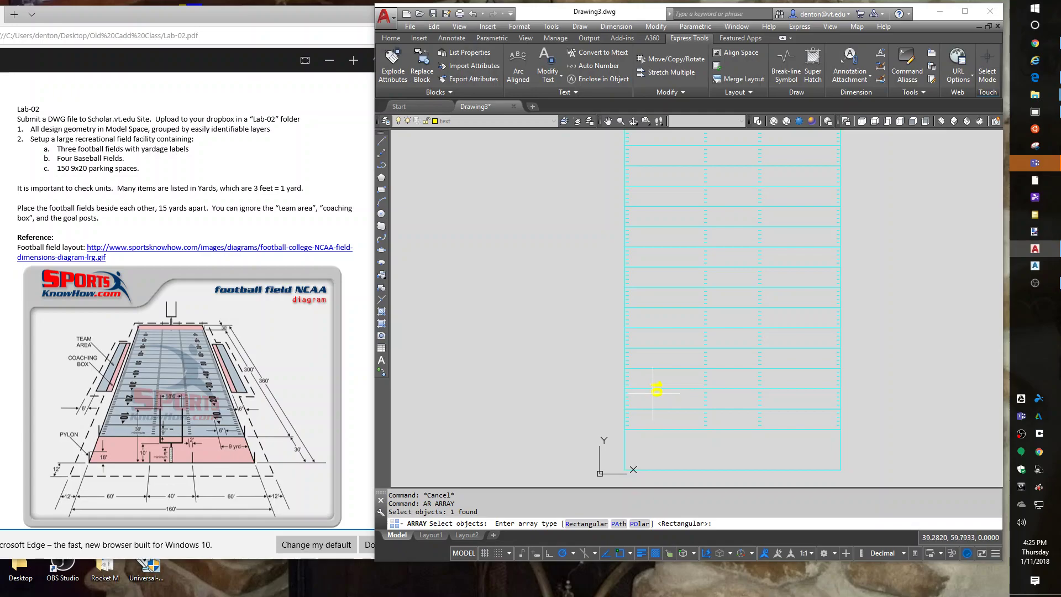
{"action": "type", "text": "r"}
{"action": "key", "text": "Return"}
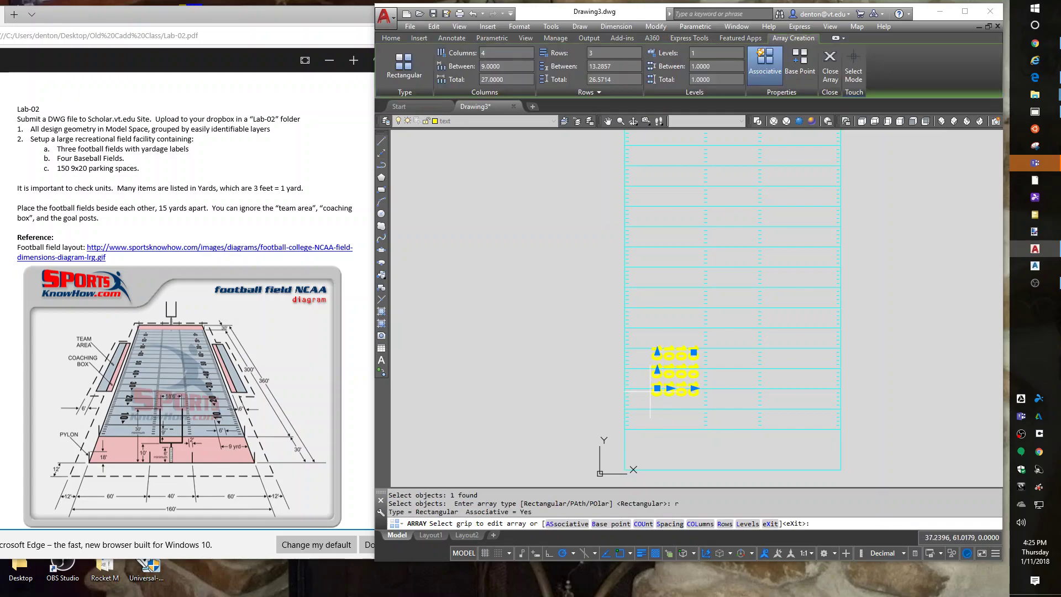
{"action": "left_click", "coordinate": [502, 52]}
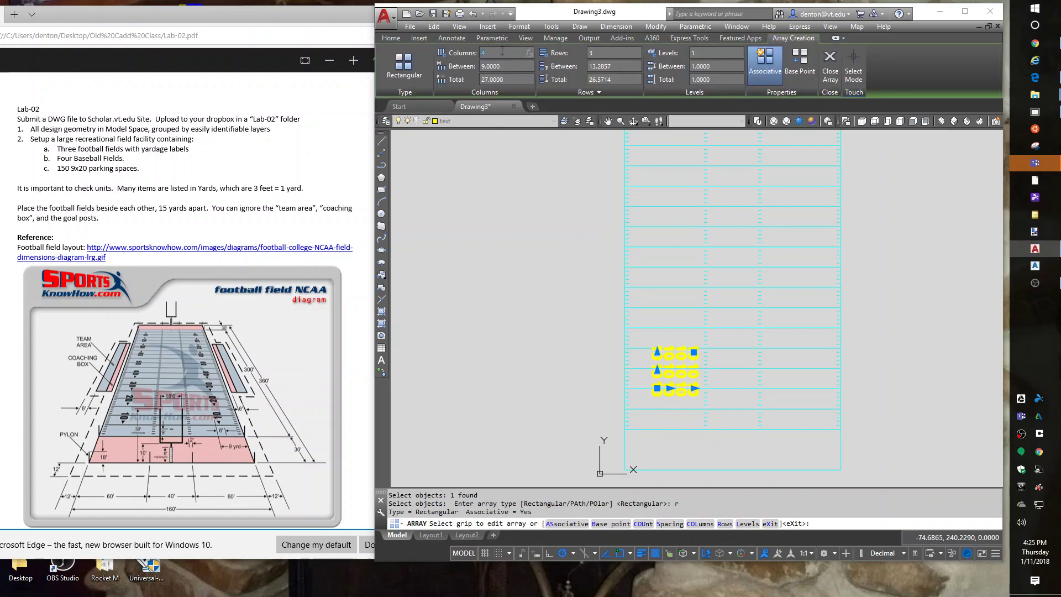
{"action": "key", "text": "Return"}
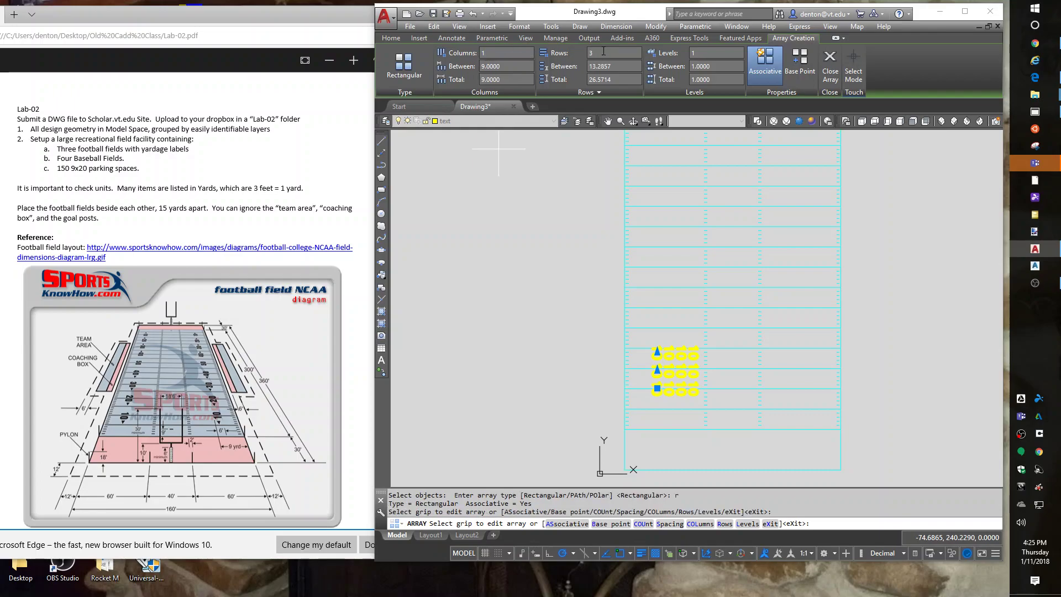
Step: Set the label array to 10 rows spaced 30 units apart
{"action": "left_click", "coordinate": [599, 53]}
{"action": "type", "text": "10"}
{"action": "key", "text": "Return"}
{"action": "left_click", "coordinate": [619, 65]}
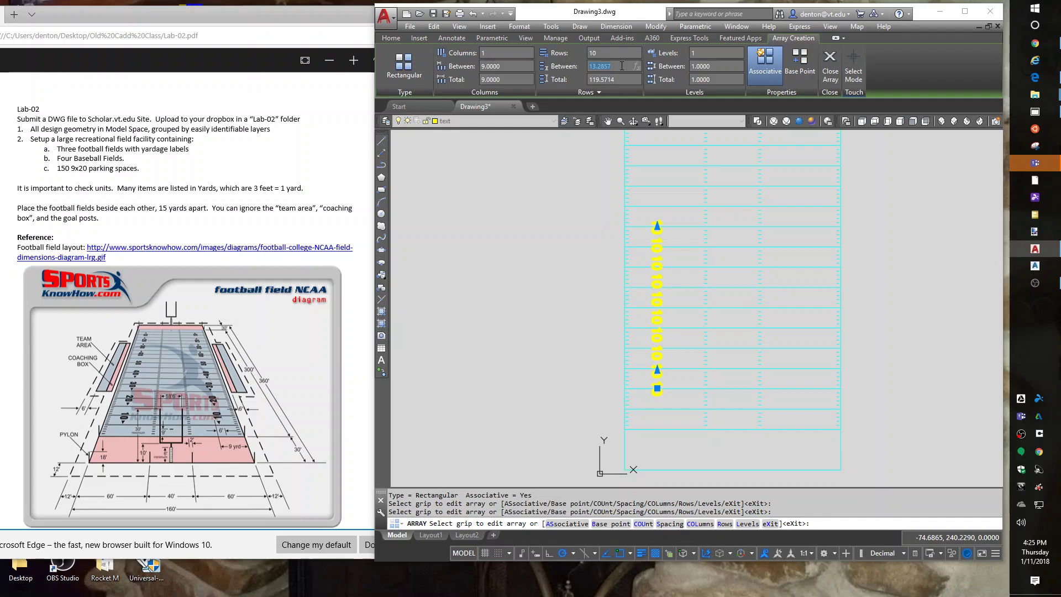
{"action": "type", "text": "30"}
{"action": "key", "text": "Return"}
Step: Change the label array to 9 rows and finish the array
{"action": "scroll", "coordinate": [593, 247], "scroll_direction": "down", "scroll_amount": 2}
{"action": "middle_click_drag", "start_coordinate": [551, 220], "coordinate": [553, 305]}
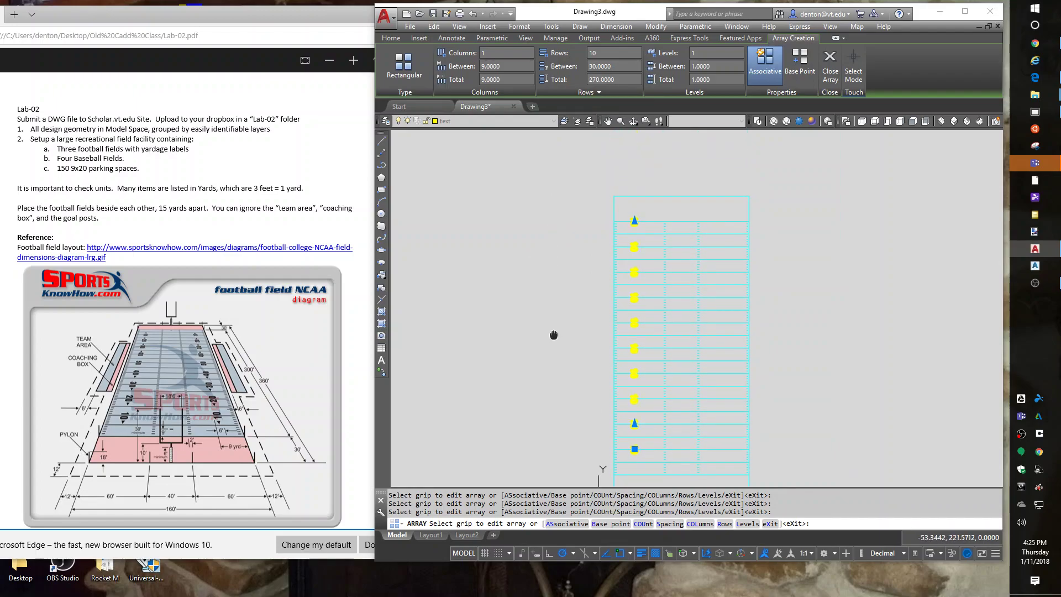
{"action": "left_click", "coordinate": [615, 49]}
{"action": "type", "text": "9"}
{"action": "key", "text": "Return"}
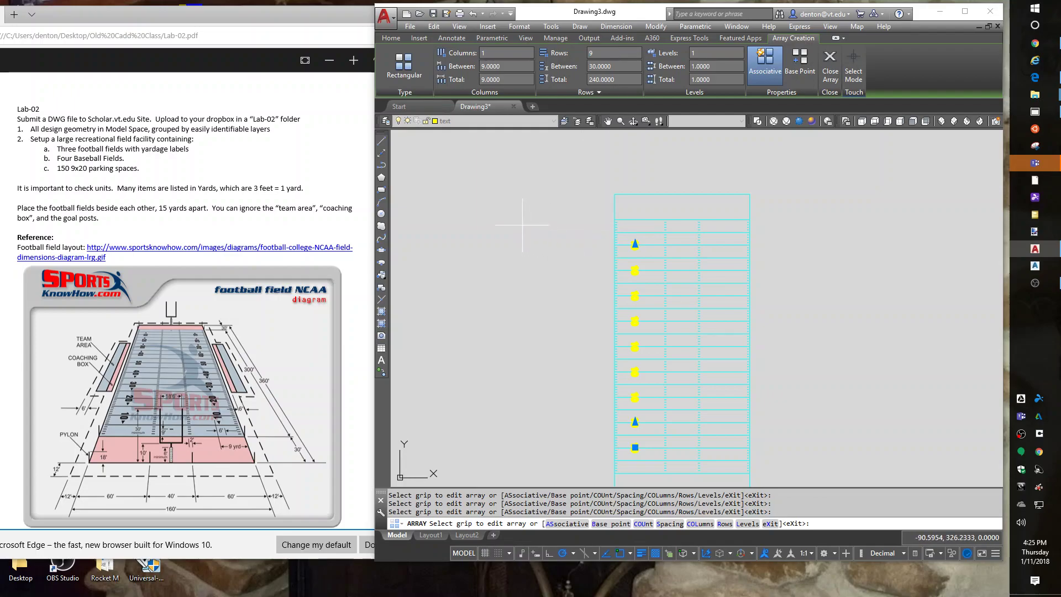
{"action": "key", "text": "Return"}
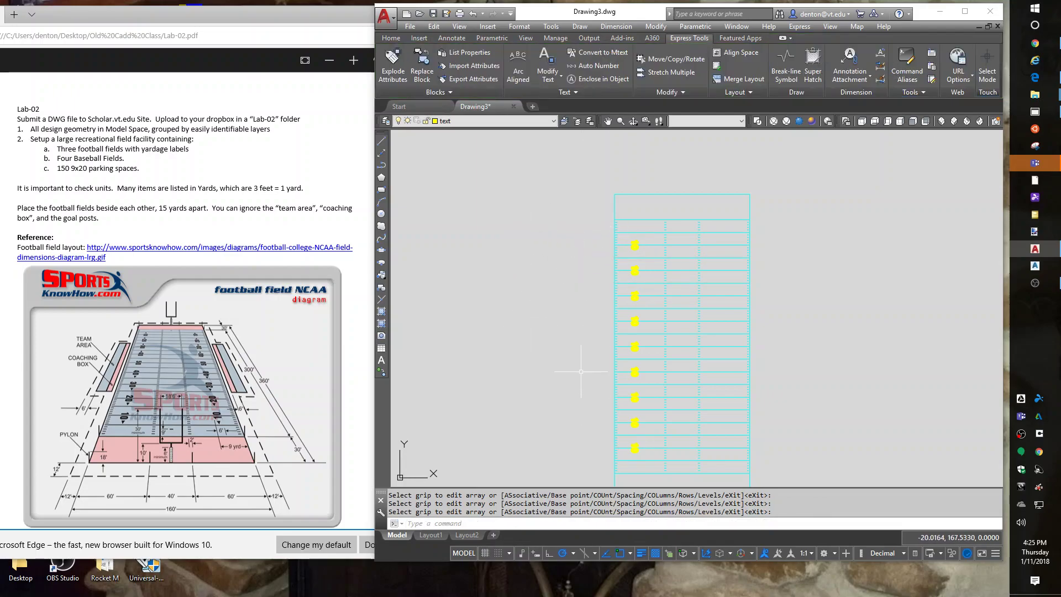
Step: Explode the array of "10" yardage labels into separate text objects
{"action": "left_click", "coordinate": [633, 447]}
{"action": "mouse_move", "coordinate": [634, 449]}
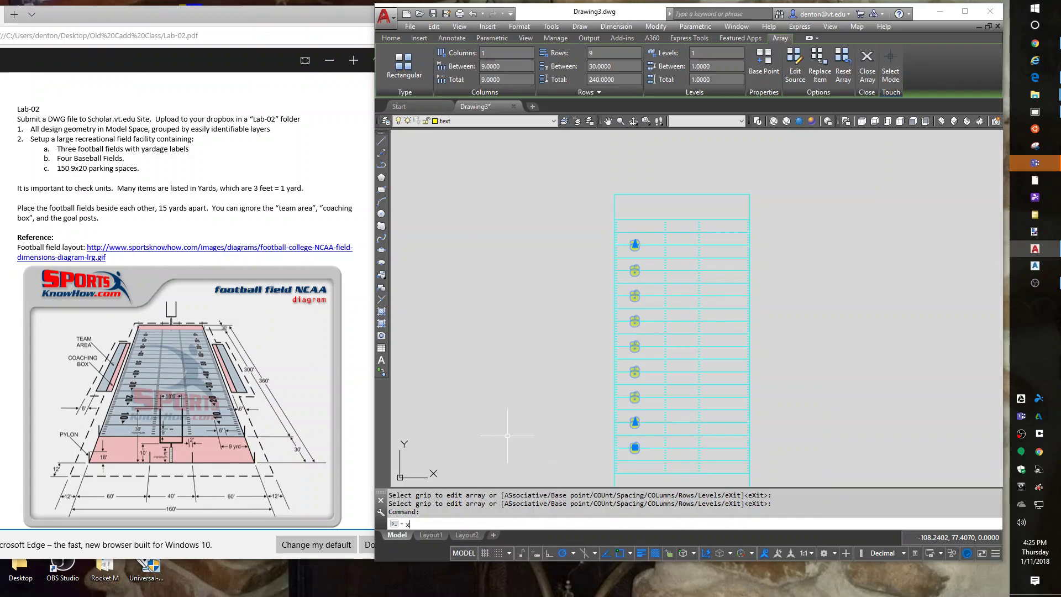
{"action": "key", "text": "Return"}
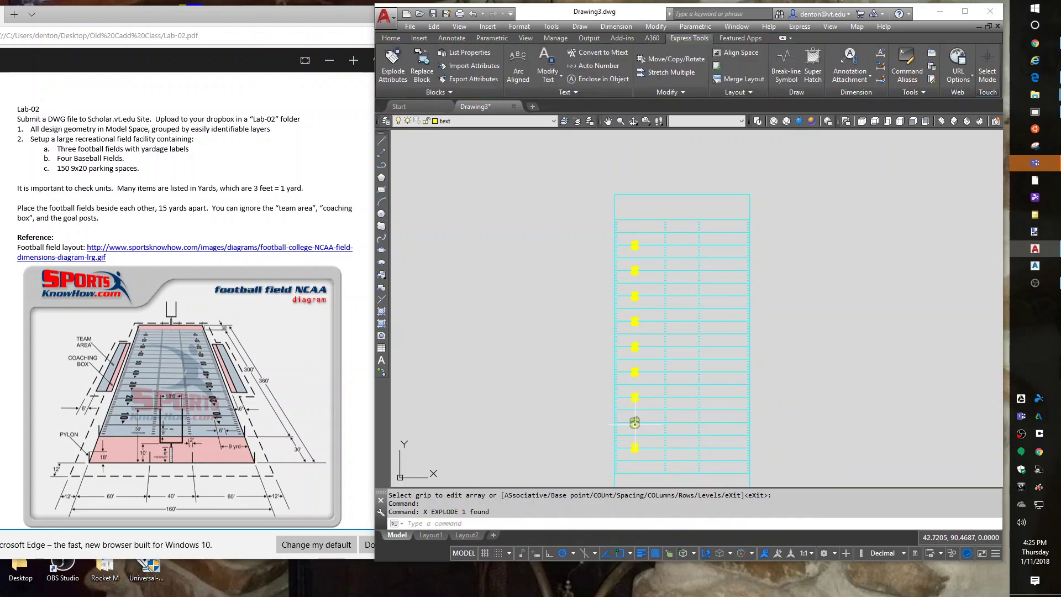
Step: Change the second yardage label from the lower end of the field to "20"
{"action": "type", "text": "edxc"}
{"action": "key", "text": "Return"}
{"action": "left_click", "coordinate": [634, 419]}
{"action": "key", "text": "Escape"}
{"action": "type", "text": "ed"}
{"action": "key", "text": "Return"}
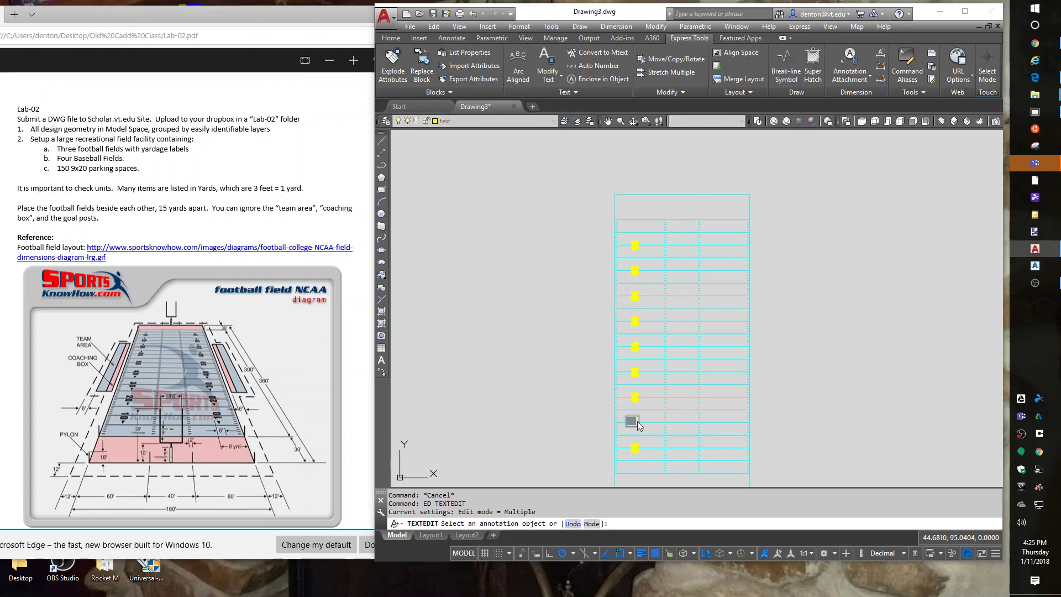
{"action": "left_click", "coordinate": [641, 421]}
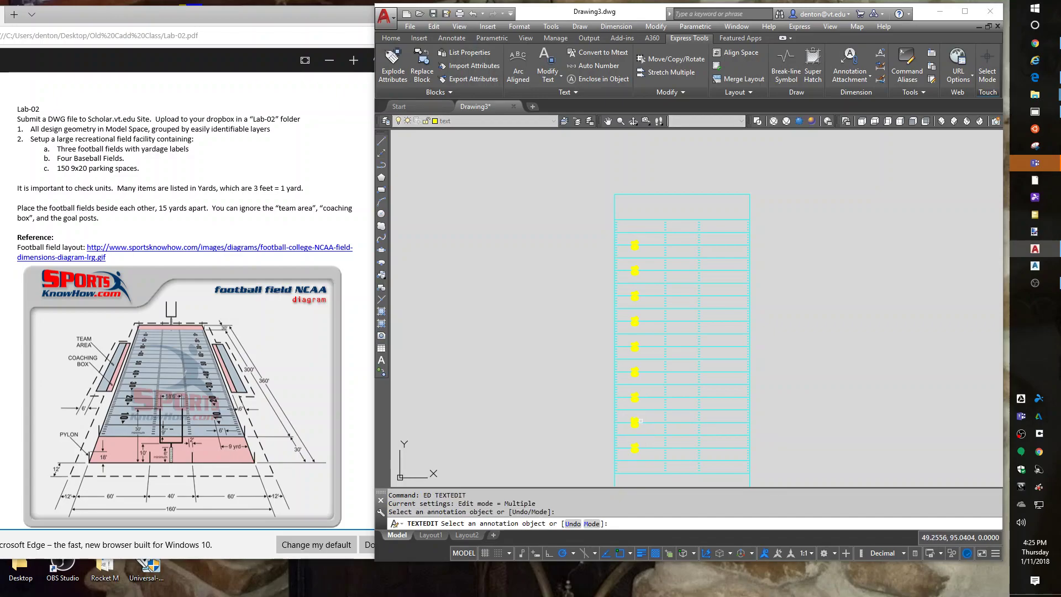
Step: Change the third and fourth yardage labels up the field to "30" and "40"
{"action": "scroll", "coordinate": [641, 421], "scroll_direction": "up", "scroll_amount": 6}
{"action": "middle_click_drag", "start_coordinate": [658, 461], "coordinate": [665, 369]}
{"action": "left_click", "coordinate": [684, 206]}
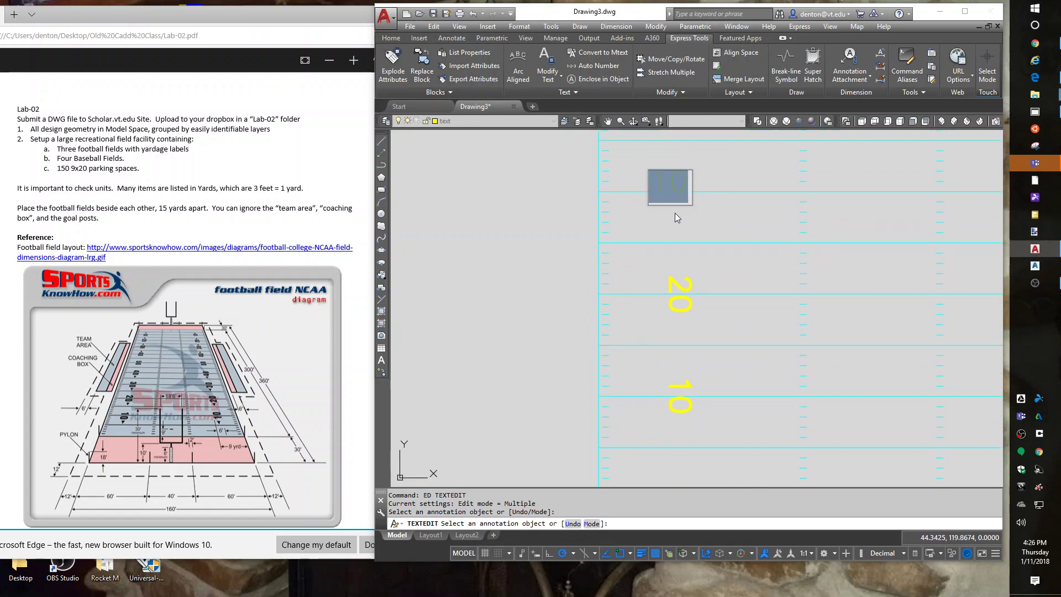
{"action": "type", "text": "30"}
{"action": "key", "text": "Return"}
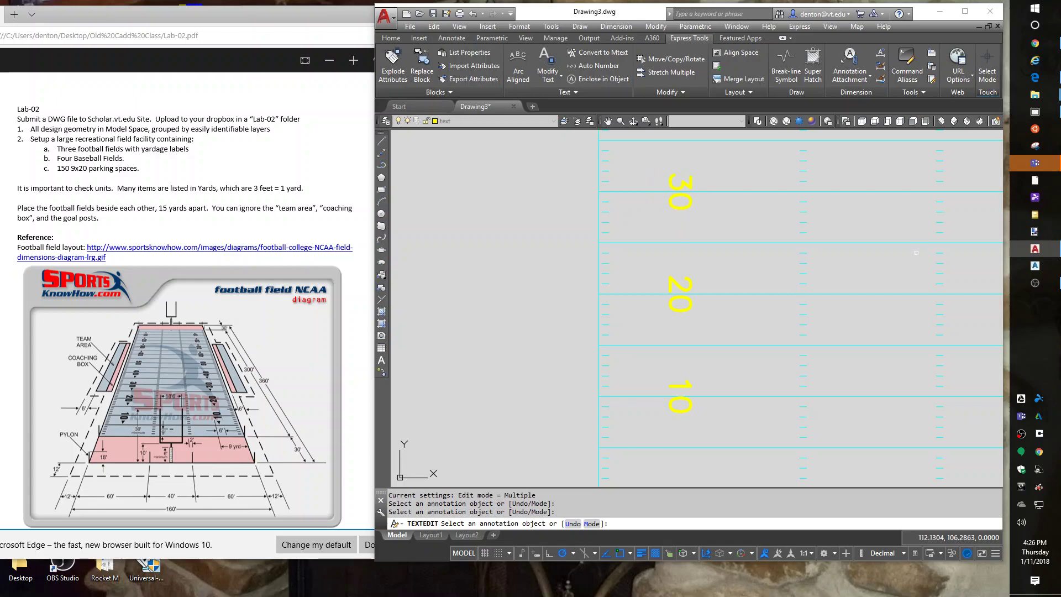
{"action": "middle_click_drag", "start_coordinate": [771, 181], "coordinate": [761, 295]}
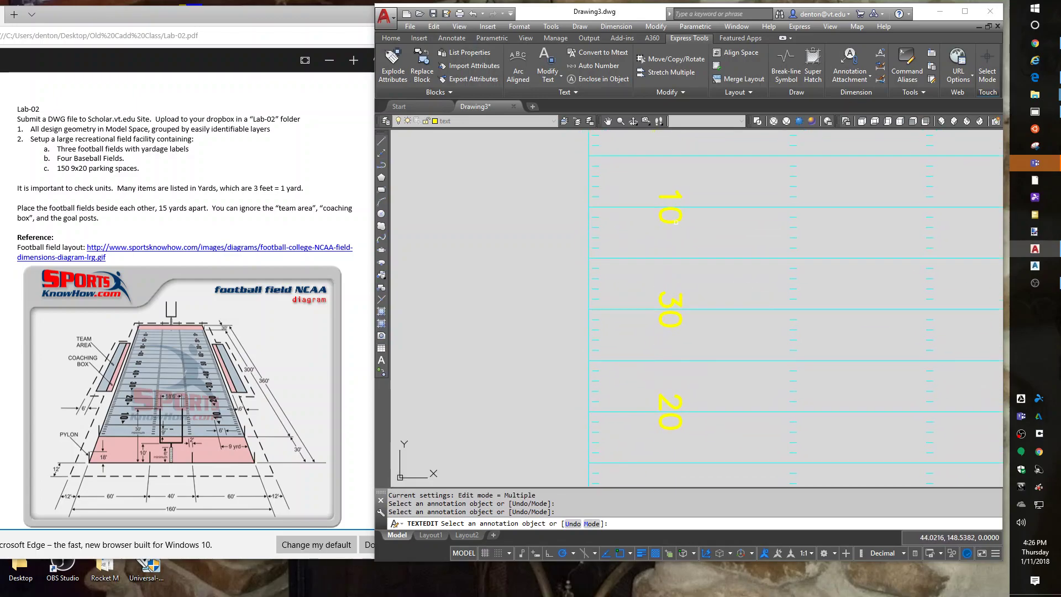
{"action": "left_click", "coordinate": [676, 221]}
{"action": "type", "text": "40"}
{"action": "key", "text": "Return"}
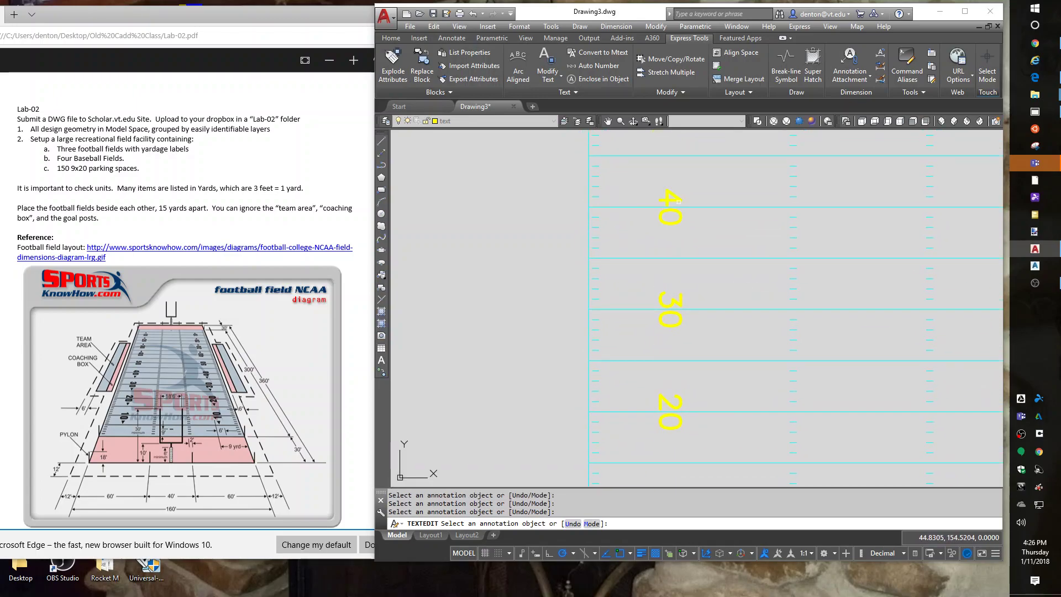
Step: Change the midfield yardage label to "50" and the one above it to "40"
{"action": "middle_click_drag", "start_coordinate": [736, 183], "coordinate": [767, 341]}
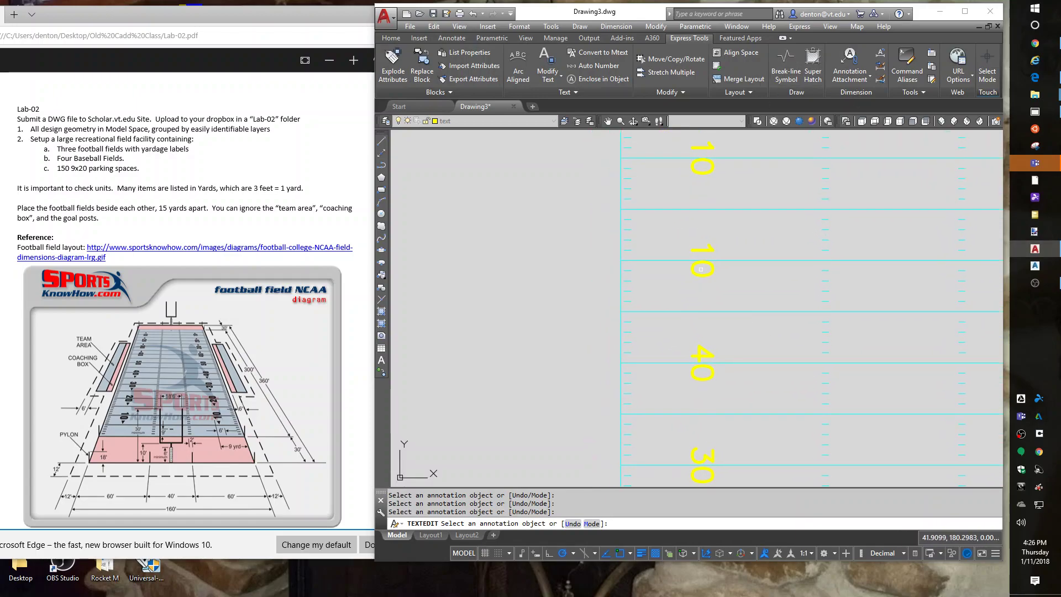
{"action": "left_click", "coordinate": [700, 271]}
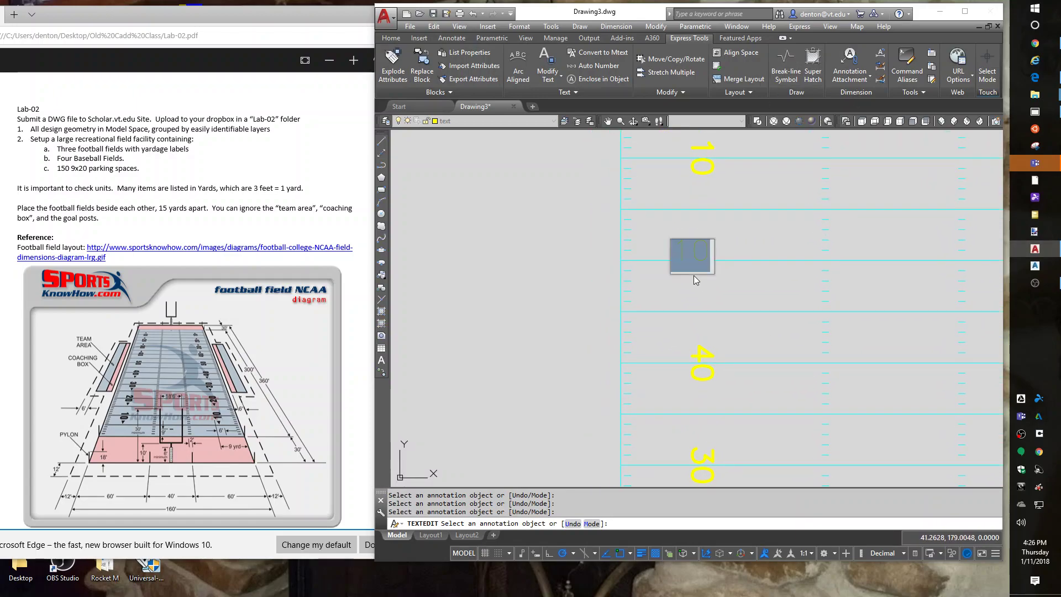
{"action": "type", "text": "50"}
{"action": "key", "text": "Return"}
{"action": "middle_click_drag", "start_coordinate": [704, 195], "coordinate": [708, 282]}
{"action": "left_click", "coordinate": [701, 258]}
{"action": "type", "text": "40"}
{"action": "key", "text": "Return"}
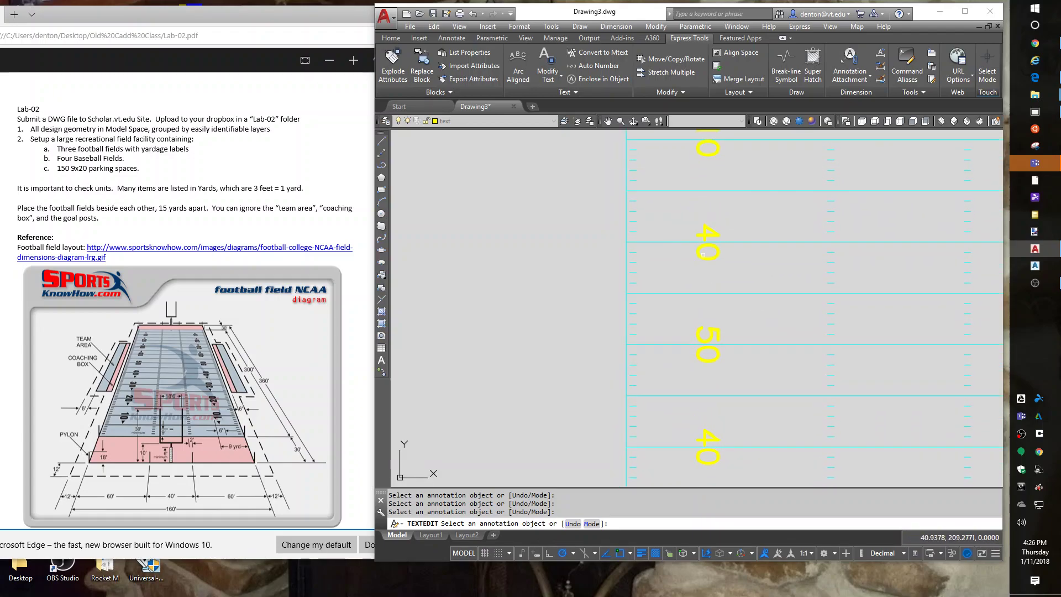
Step: Change the seventh and eighth yardage labels up the field to "30" and "20", and end text editing
{"action": "left_click", "coordinate": [712, 155]}
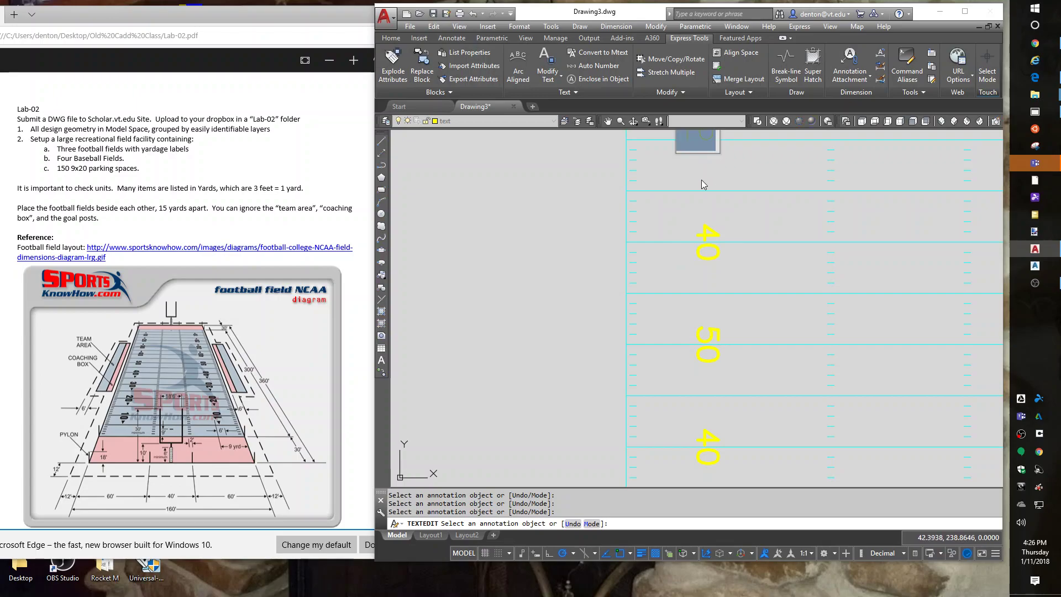
{"action": "type", "text": "30"}
{"action": "key", "text": "Return"}
{"action": "middle_click_drag", "start_coordinate": [770, 178], "coordinate": [807, 388]}
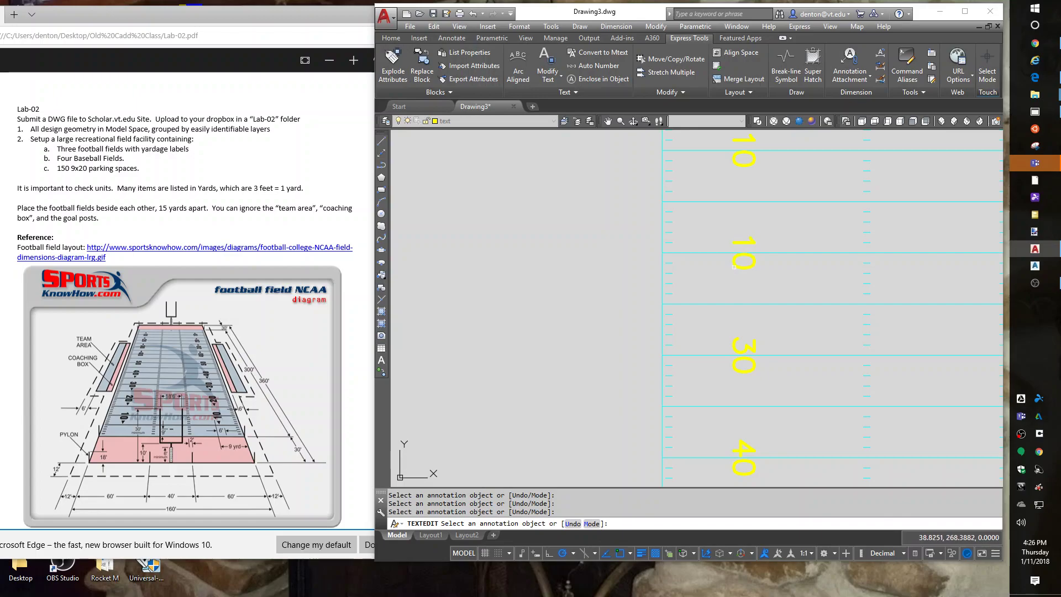
{"action": "left_click", "coordinate": [728, 260]}
{"action": "type", "text": "20"}
{"action": "key", "text": "Return"}
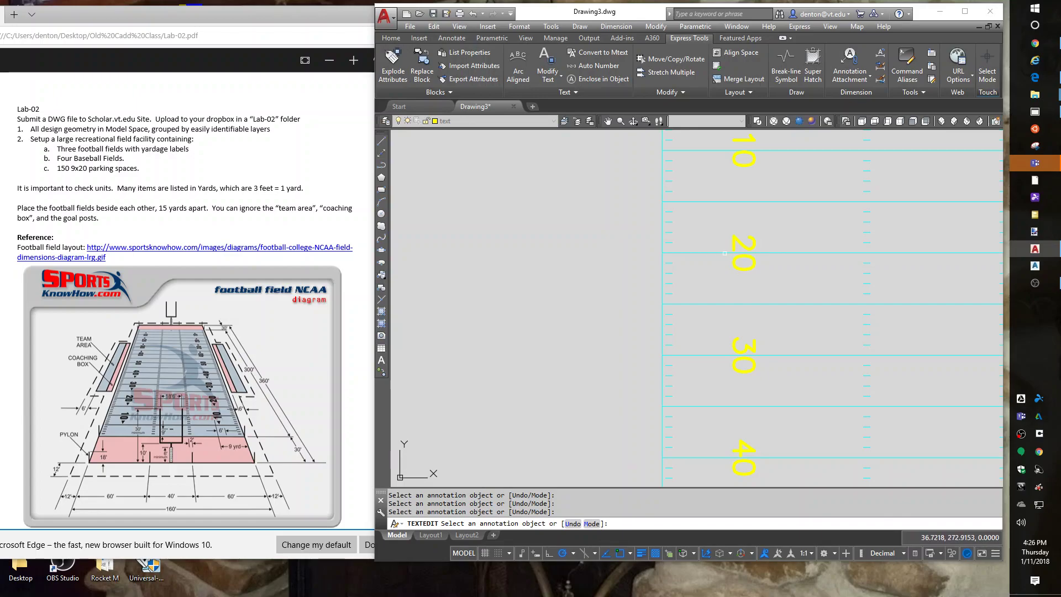
{"action": "key", "text": "Escape"}
{"action": "scroll", "coordinate": [606, 287], "scroll_direction": "down", "scroll_amount": 5}
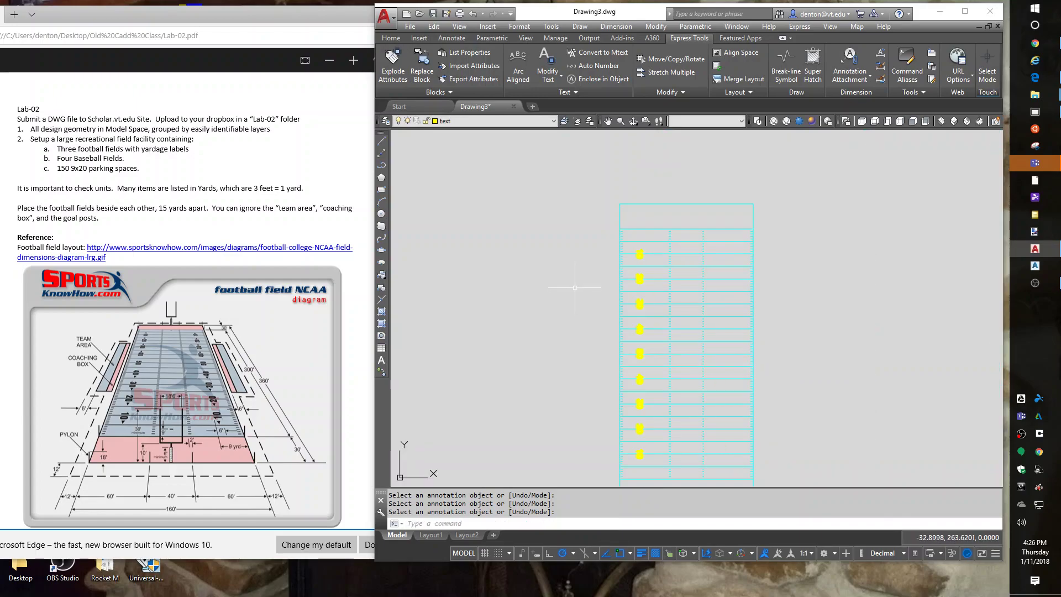
Step: Create a polar array of all nine yardage labels about the midpoint of the 50-yard line, with 2 items
{"action": "mouse_move", "coordinate": [660, 407]}
{"action": "middle_mouse_down"}
{"action": "mouse_move", "coordinate": [663, 386]}
{"action": "mouse_move", "coordinate": [628, 372]}
{"action": "mouse_move", "coordinate": [681, 372]}
{"action": "middle_mouse_up"}
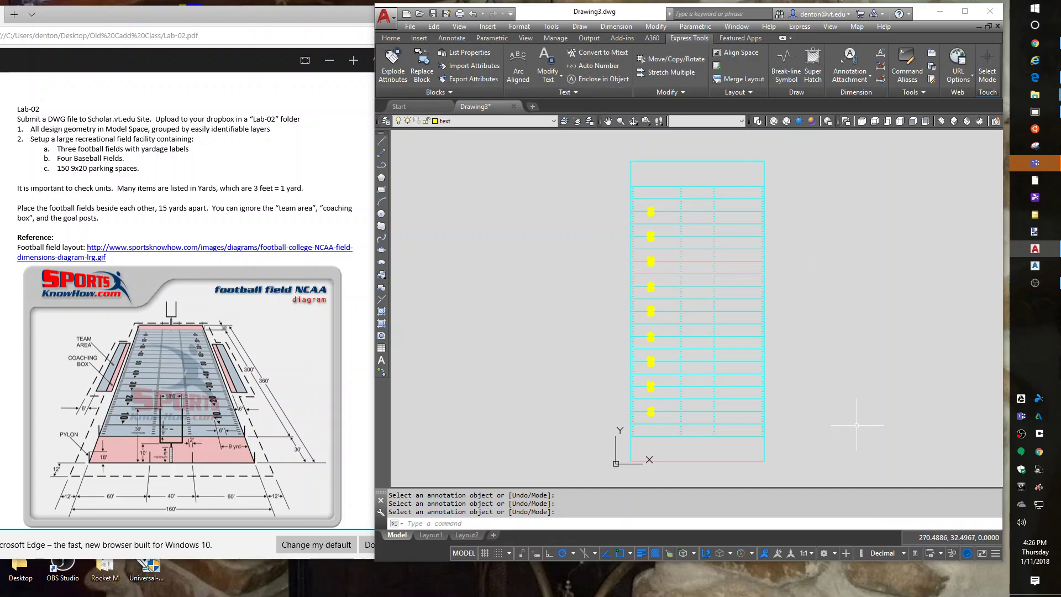
{"action": "type", "text": "ar"}
{"action": "key", "text": "Return"}
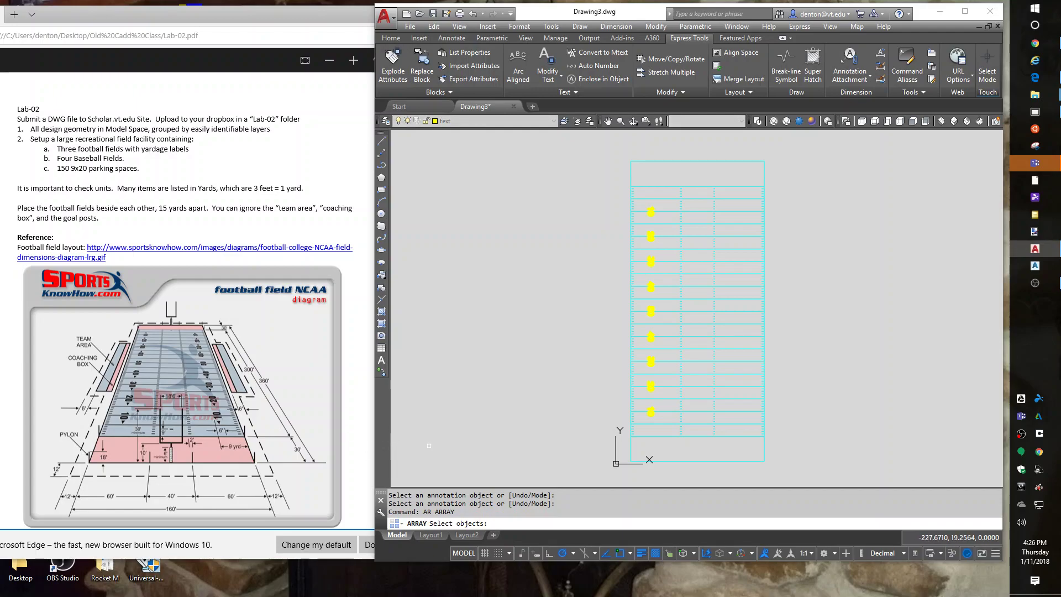
{"action": "left_click", "coordinate": [640, 430]}
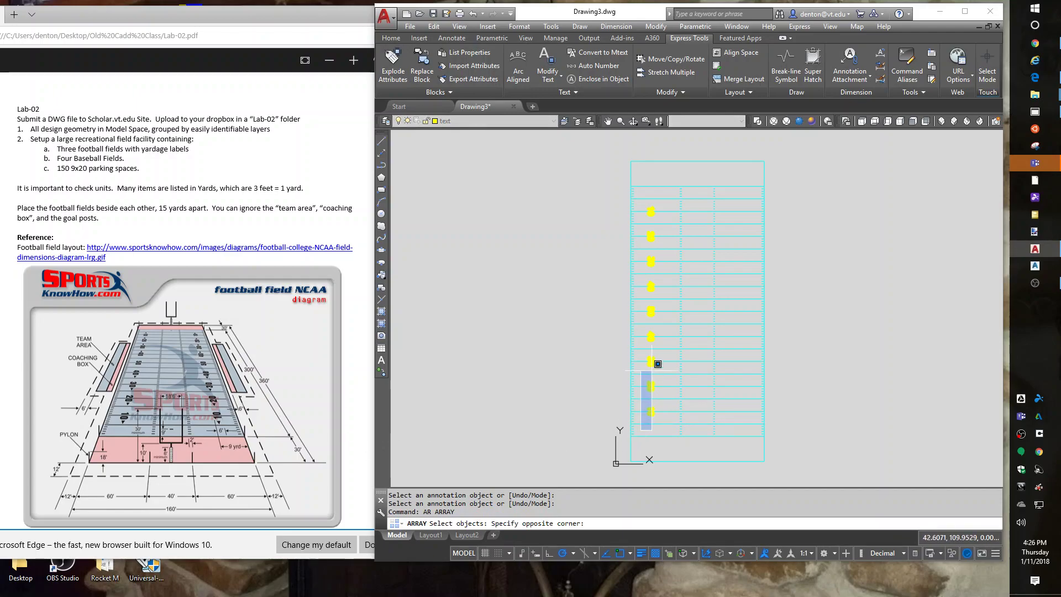
{"action": "left_click", "coordinate": [662, 193]}
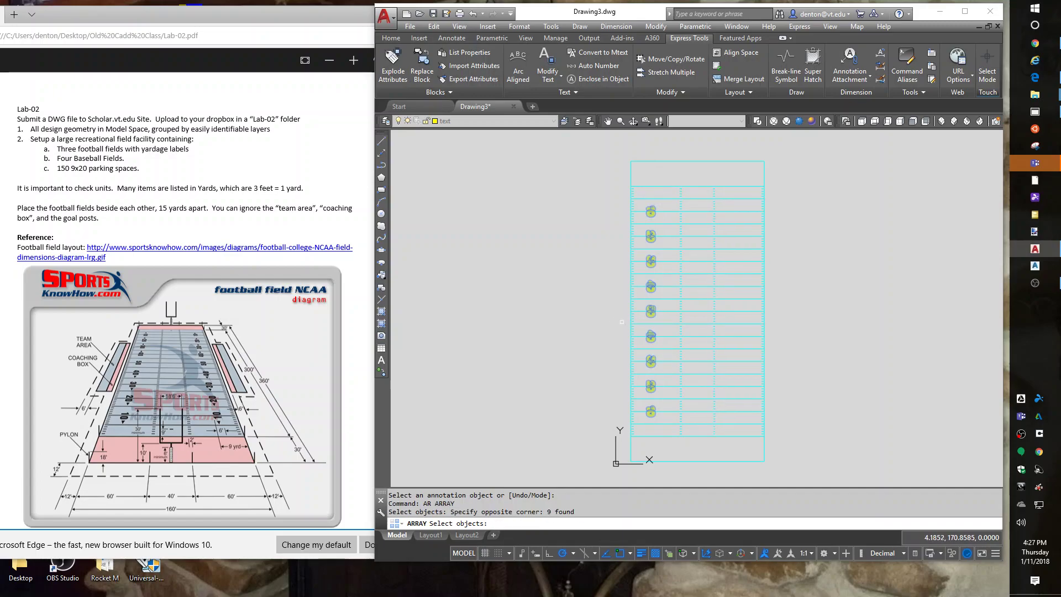
{"action": "key", "text": "Return"}
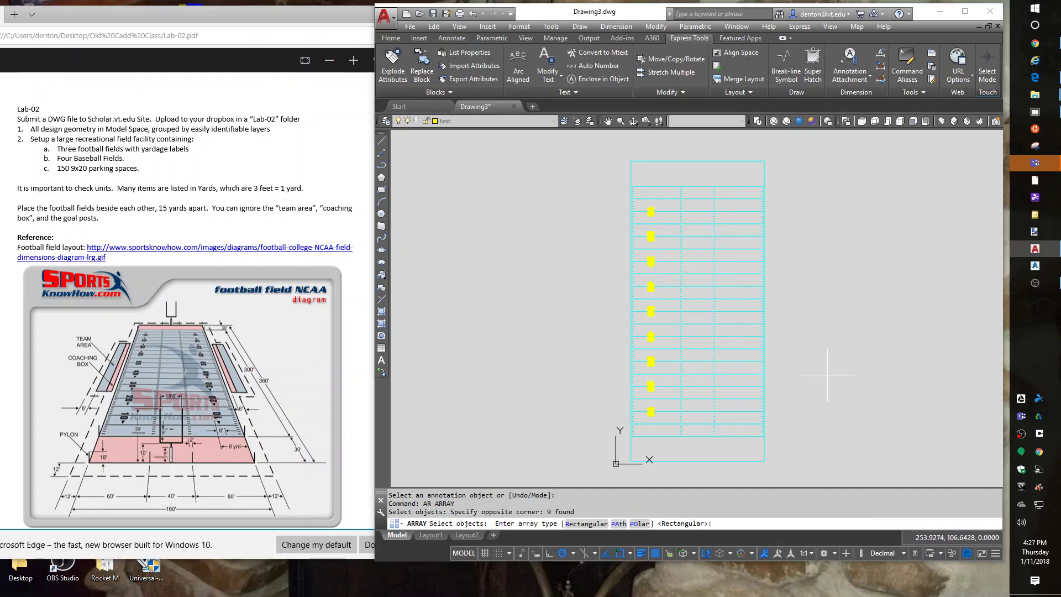
{"action": "type", "text": "plo"}
{"action": "key", "text": "Return"}
{"action": "scroll", "coordinate": [692, 318], "scroll_direction": "up", "scroll_amount": 2}
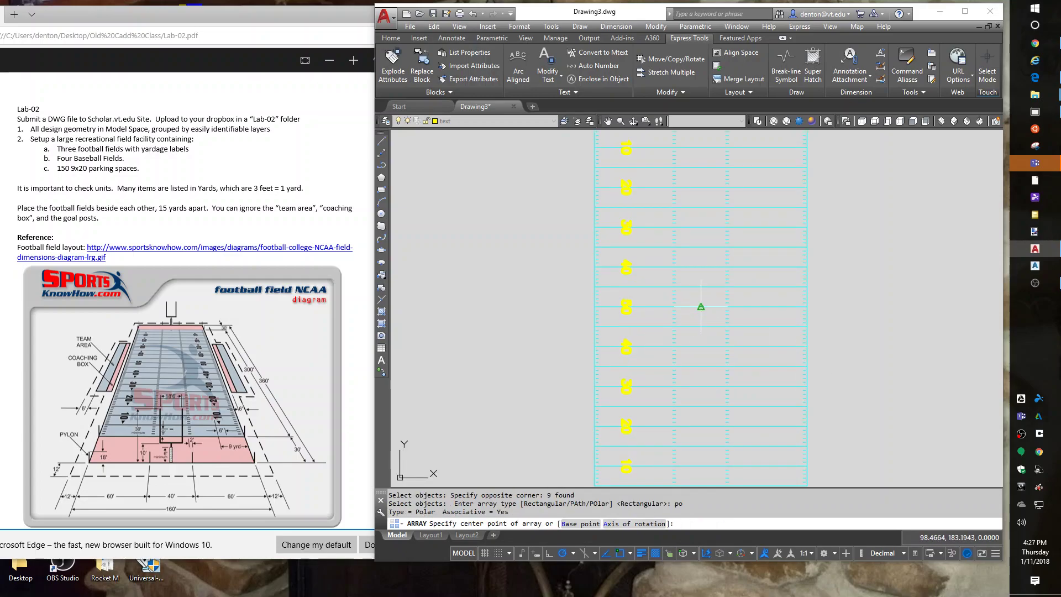
{"action": "left_click", "coordinate": [701, 306]}
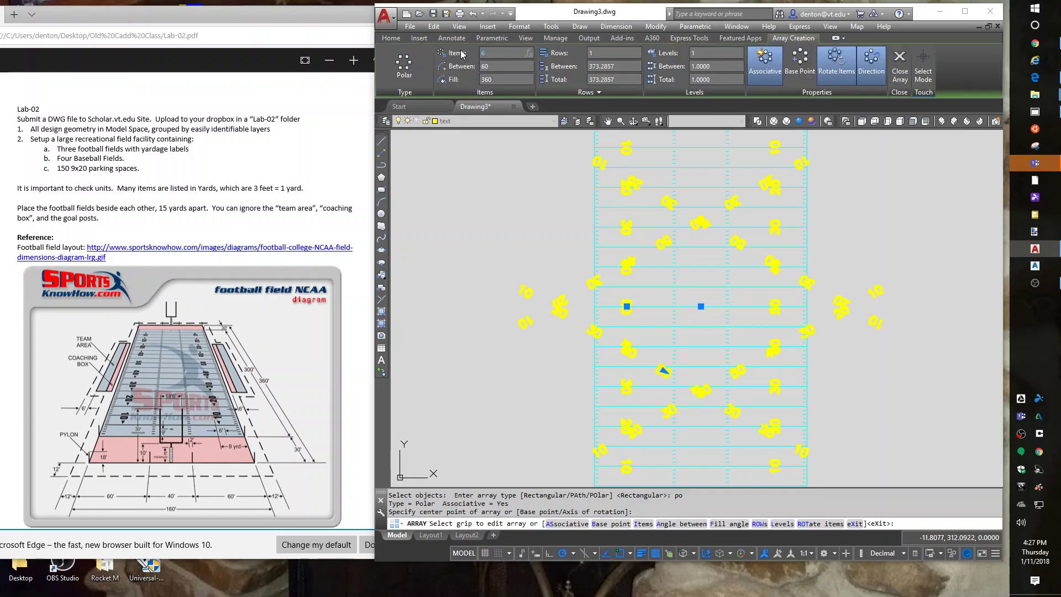
{"action": "key", "text": "Return"}
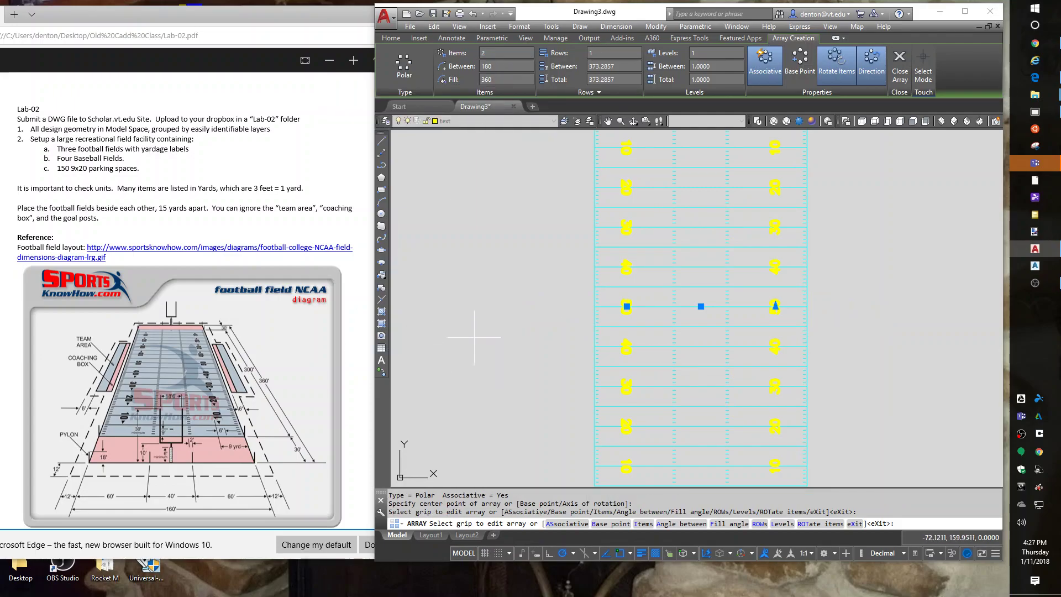
{"action": "key", "text": "Return"}
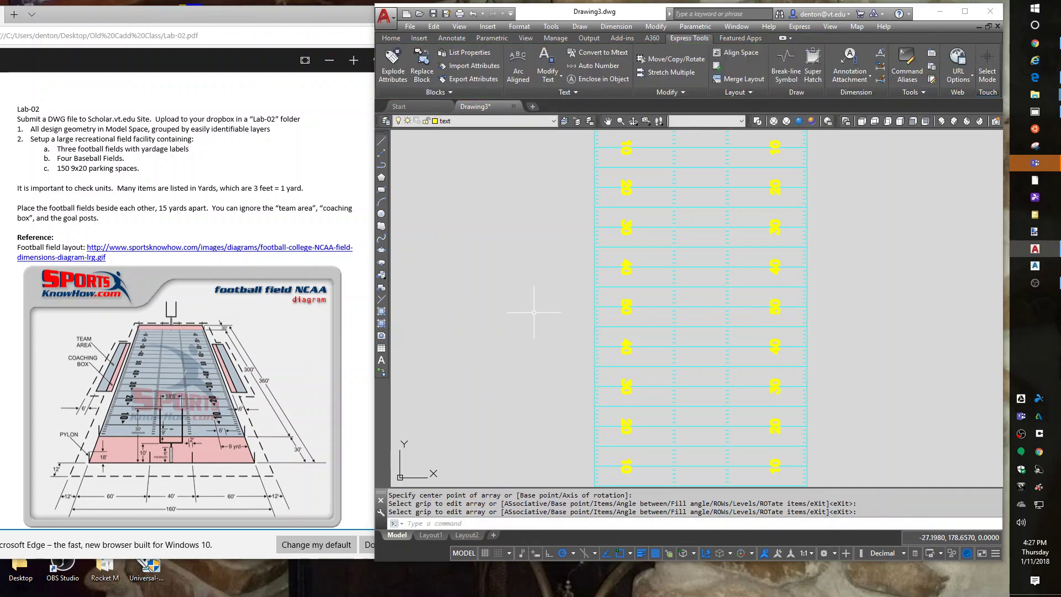
Step: Create a new layer named "endzone"
{"action": "scroll", "coordinate": [892, 417], "scroll_direction": "down", "scroll_amount": 2}
{"action": "scroll", "coordinate": [889, 364], "scroll_direction": "up", "scroll_amount": 1}
{"action": "middle_click_drag", "start_coordinate": [889, 389], "coordinate": [892, 359]}
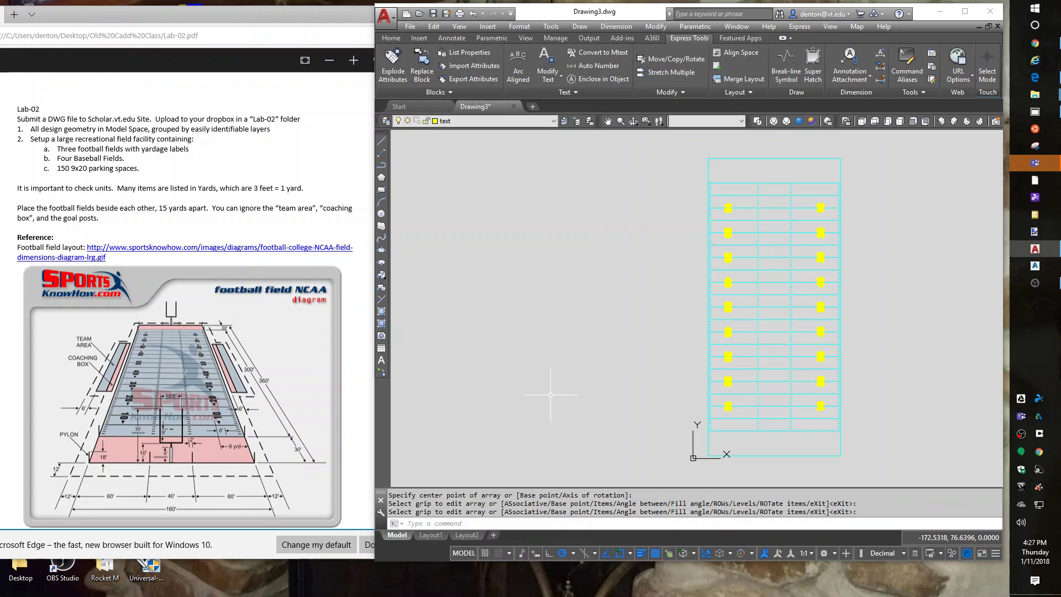
{"action": "type", "text": "la"}
{"action": "key", "text": "Return"}
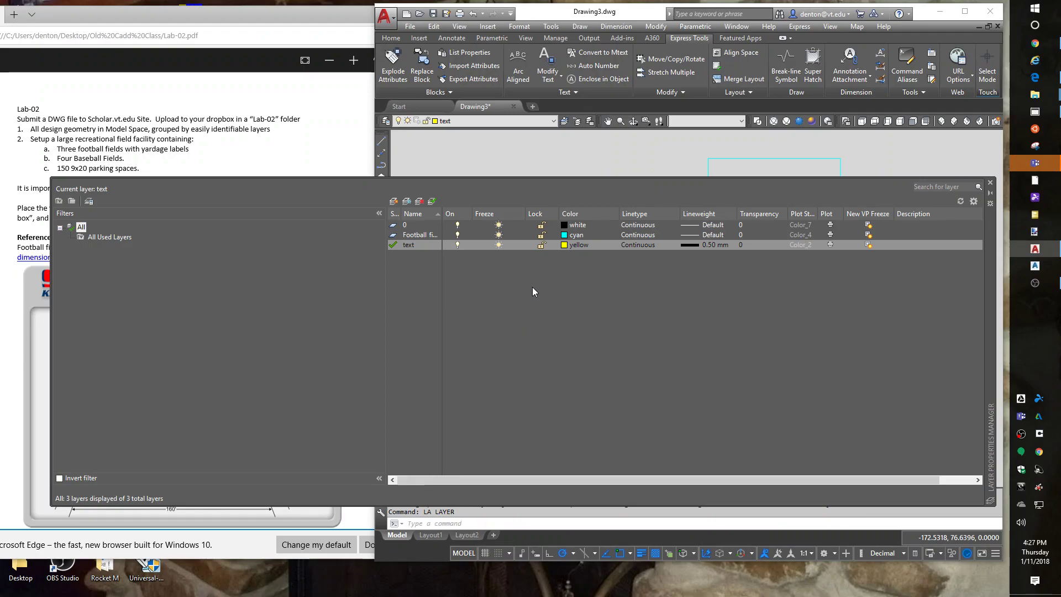
{"action": "left_click", "coordinate": [394, 201]}
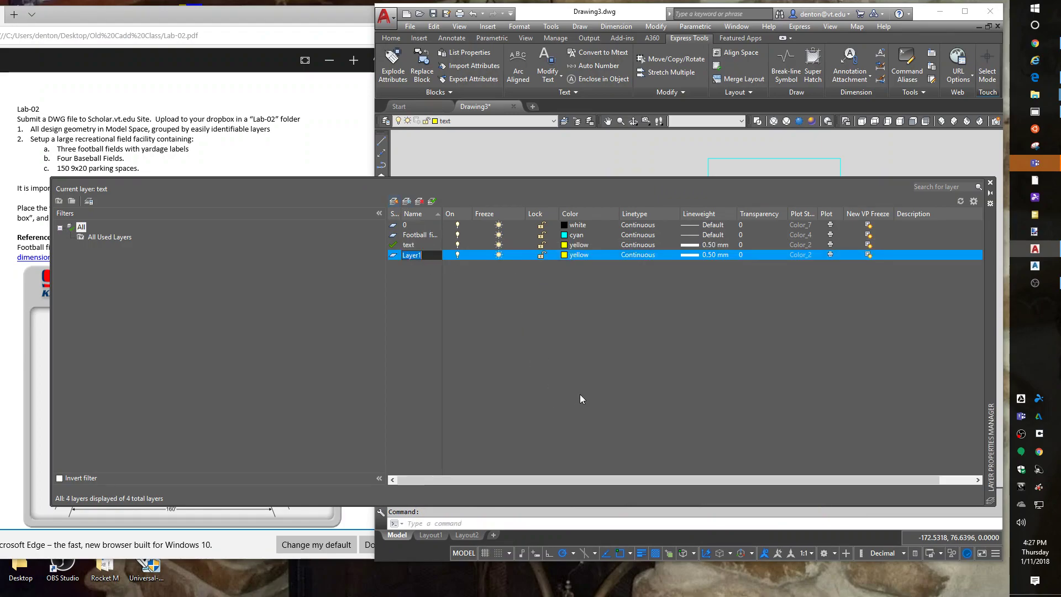
{"action": "type", "text": "end"}
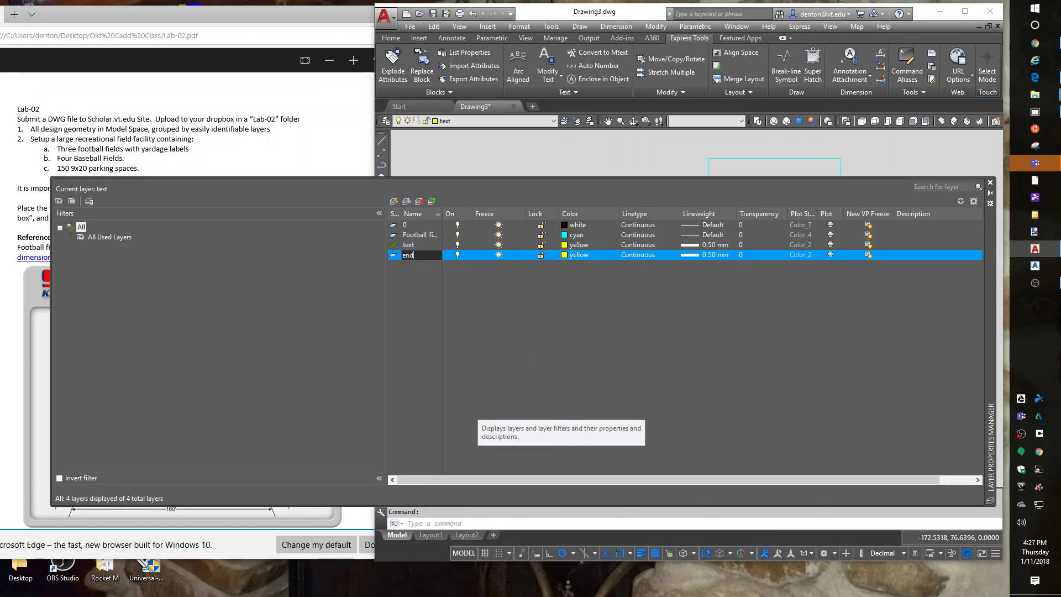
{"action": "type", "text": "zone"}
{"action": "key", "text": "Return"}
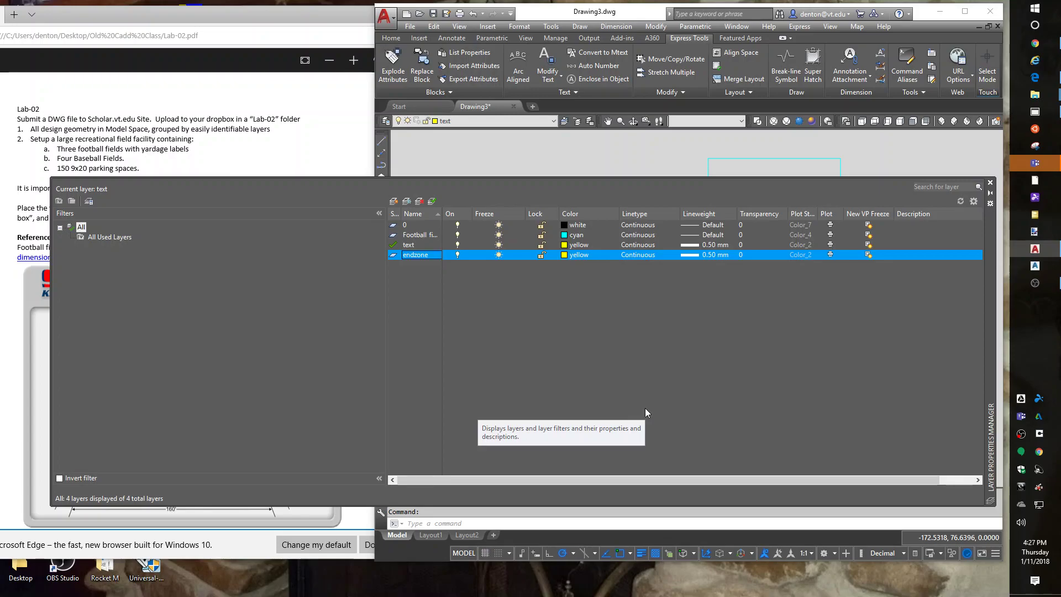
Step: Set the endzone layer's color to red and make it the current layer
{"action": "left_click", "coordinate": [565, 255]}
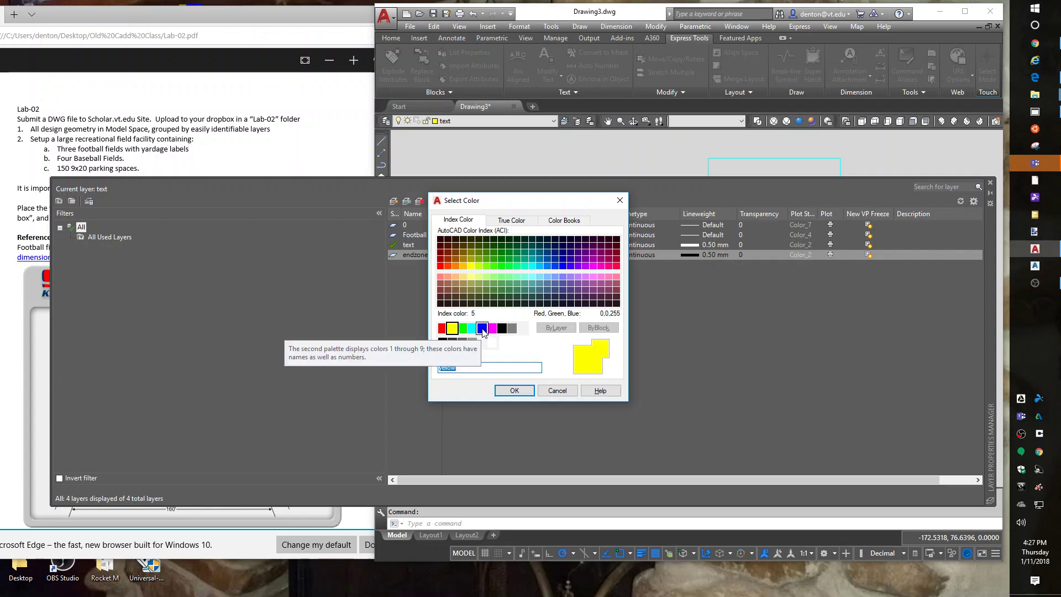
{"action": "left_click", "coordinate": [442, 329]}
{"action": "left_click", "coordinate": [514, 390]}
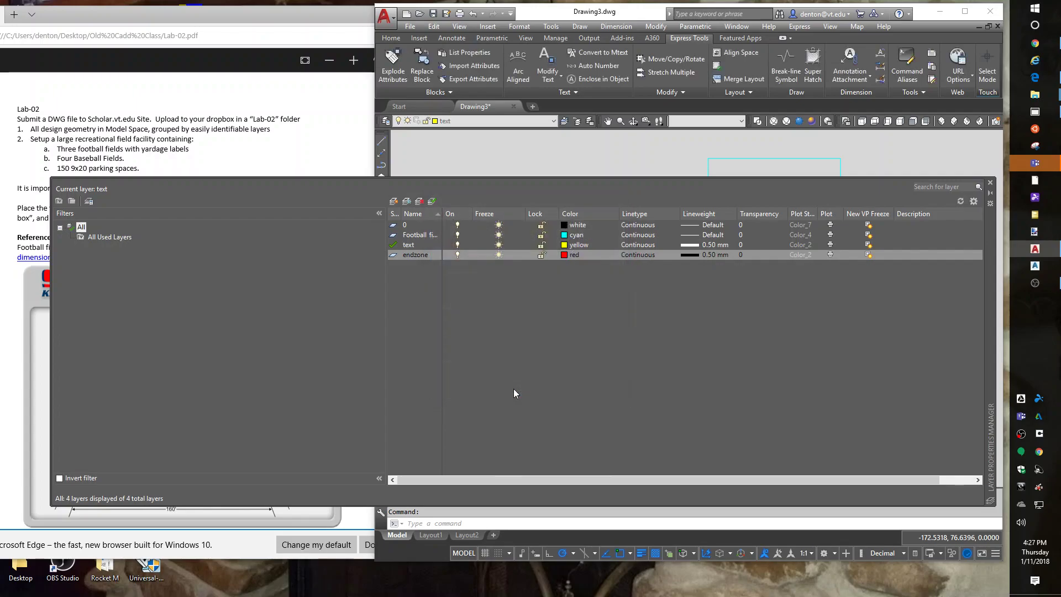
{"action": "double_click", "coordinate": [409, 255]}
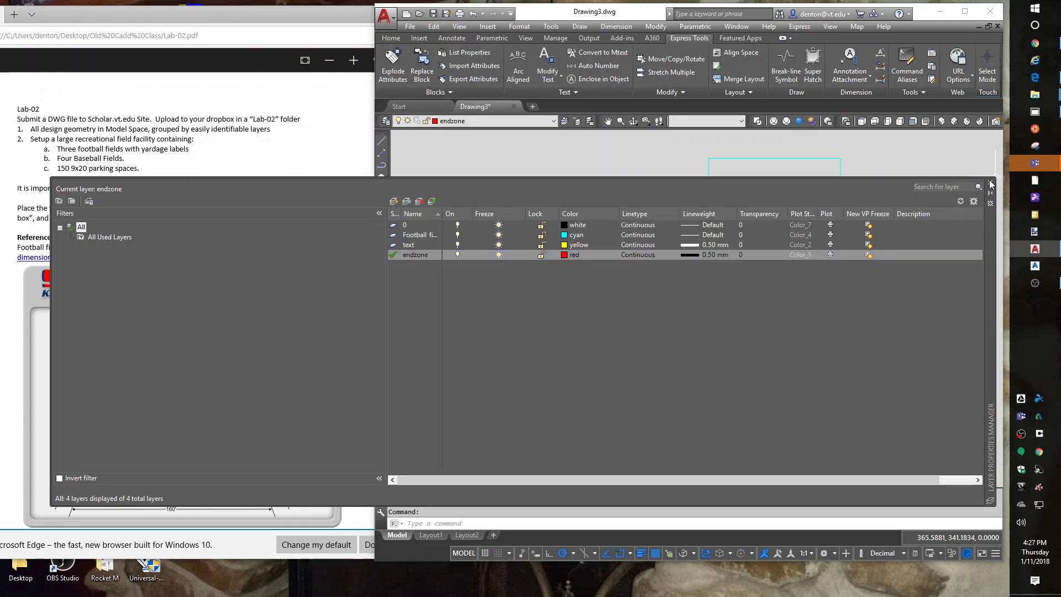
{"action": "left_click", "coordinate": [990, 184]}
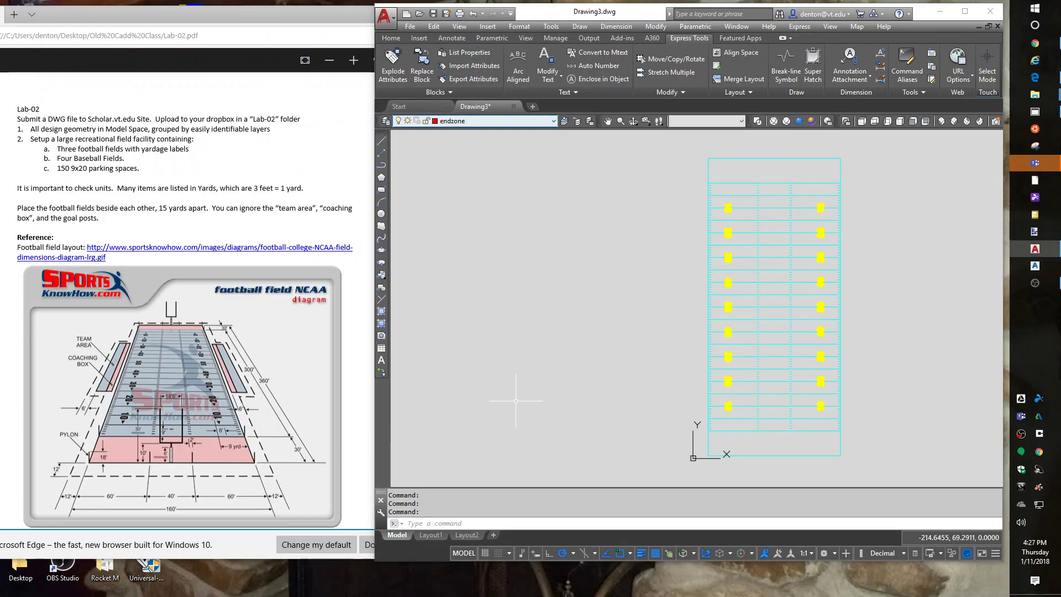
Step: Fill both end zones of the football field with a solid hatch
{"action": "type", "text": "h"}
{"action": "key", "text": "Return"}
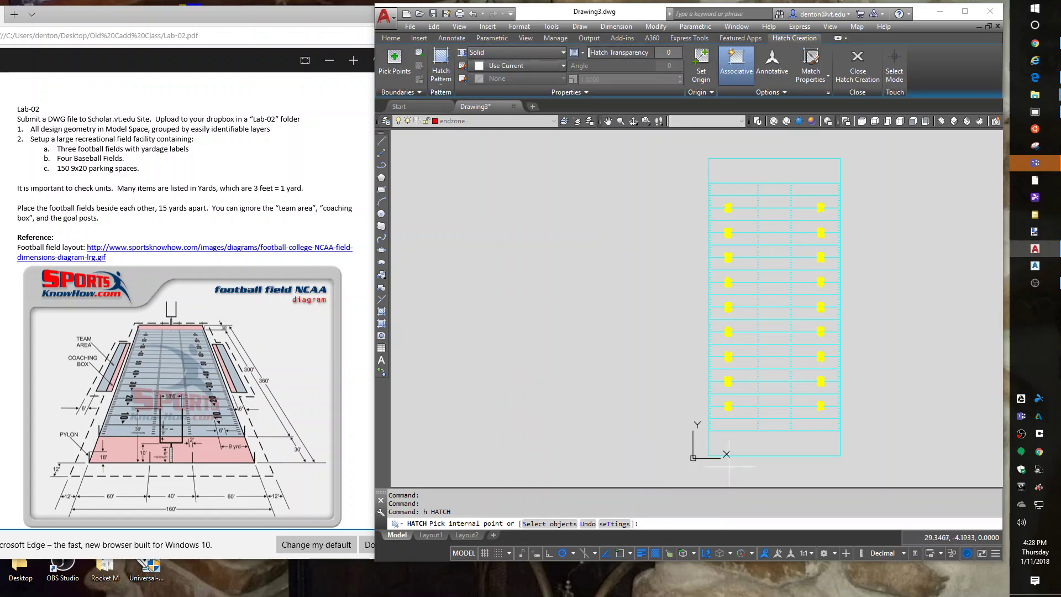
{"action": "left_click", "coordinate": [760, 444]}
{"action": "left_click", "coordinate": [767, 176]}
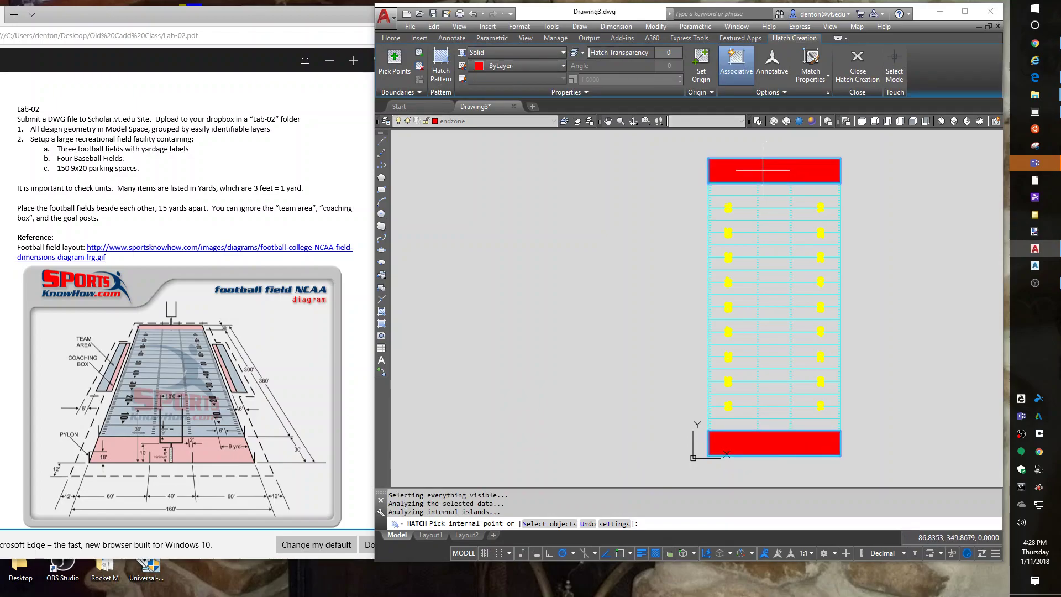
{"action": "key", "text": "Return"}
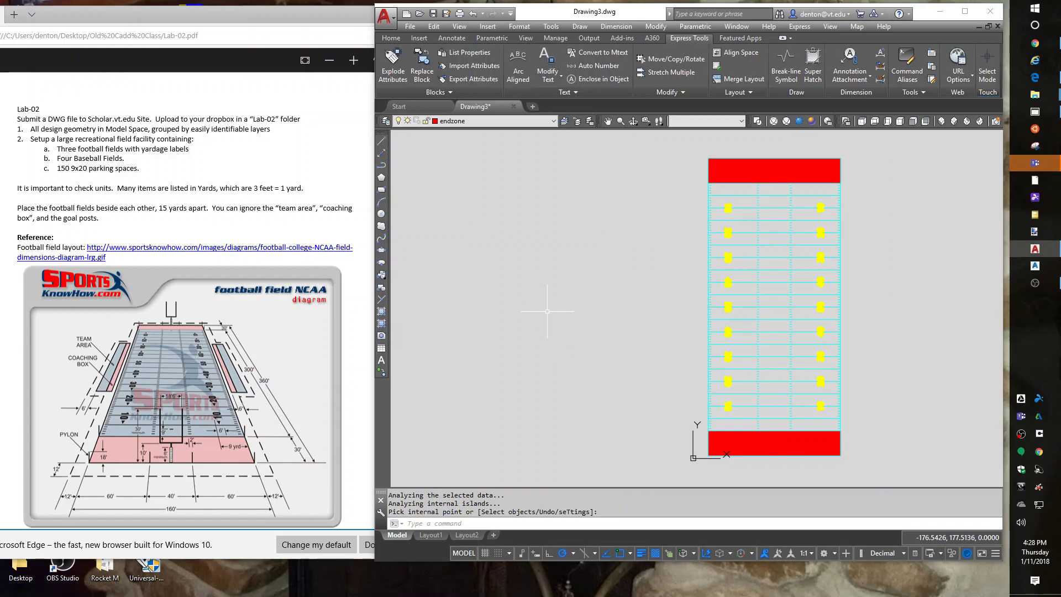
{"action": "scroll", "coordinate": [780, 392], "scroll_direction": "up", "scroll_amount": 6}
{"action": "scroll", "coordinate": [702, 435], "scroll_direction": "down", "scroll_amount": 2}
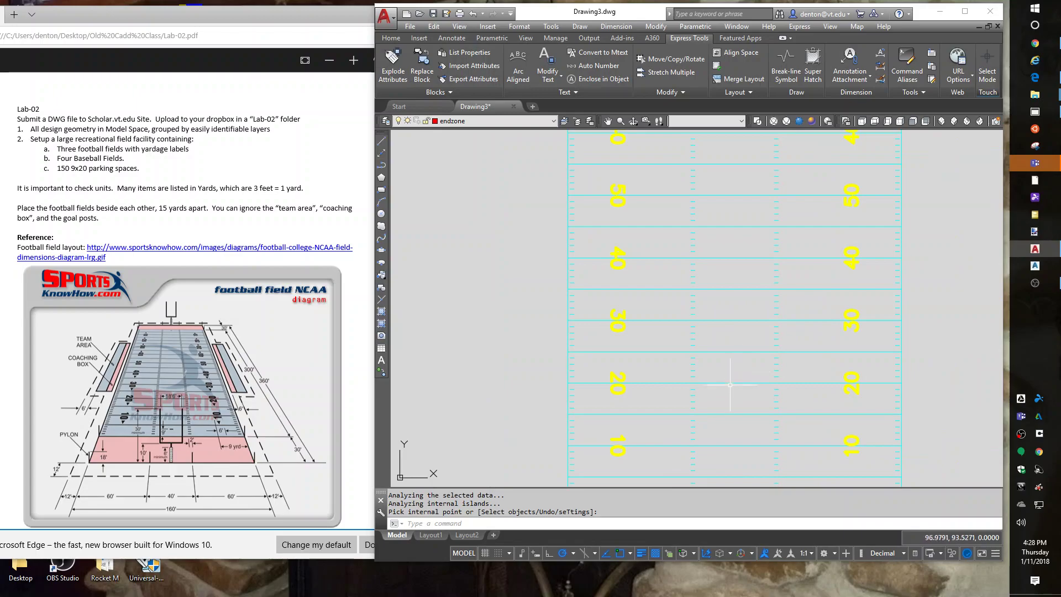
{"action": "scroll", "coordinate": [733, 380], "scroll_direction": "down", "scroll_amount": 3}
{"action": "scroll", "coordinate": [774, 386], "scroll_direction": "down", "scroll_amount": 3}
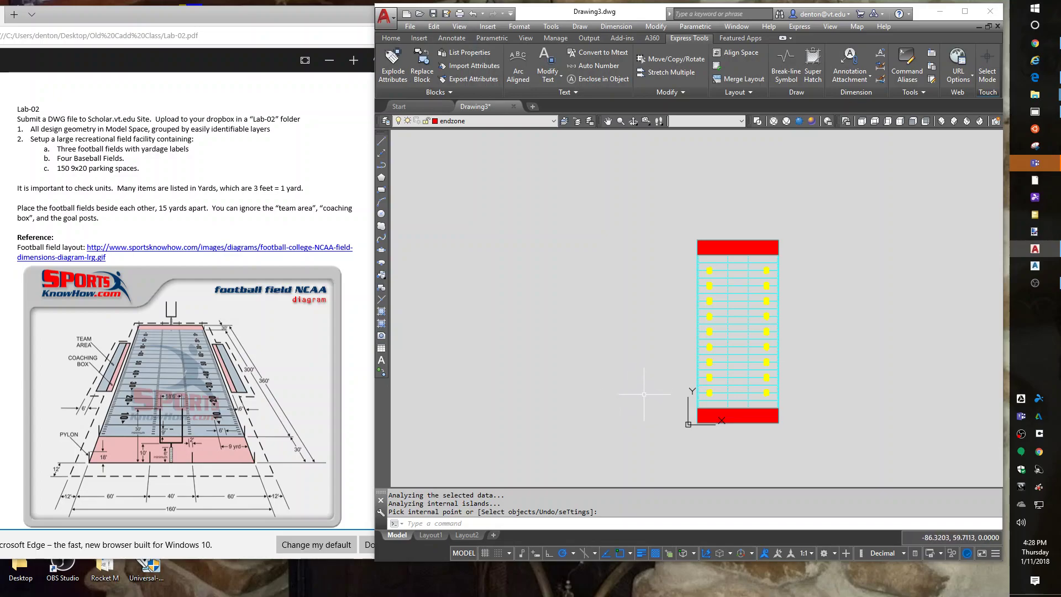
{"action": "right_click", "coordinate": [1020, 433]}
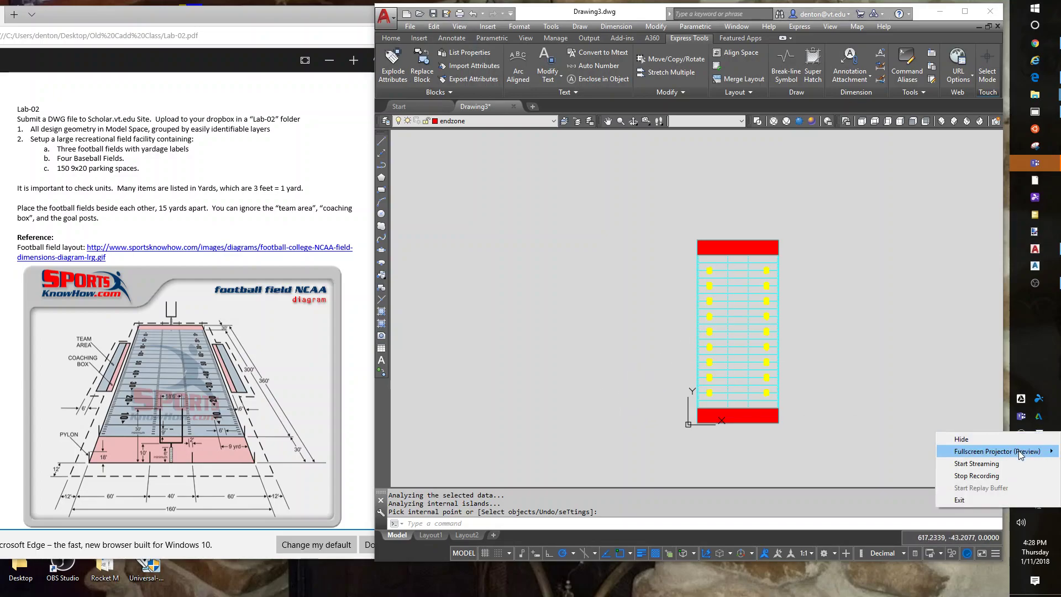